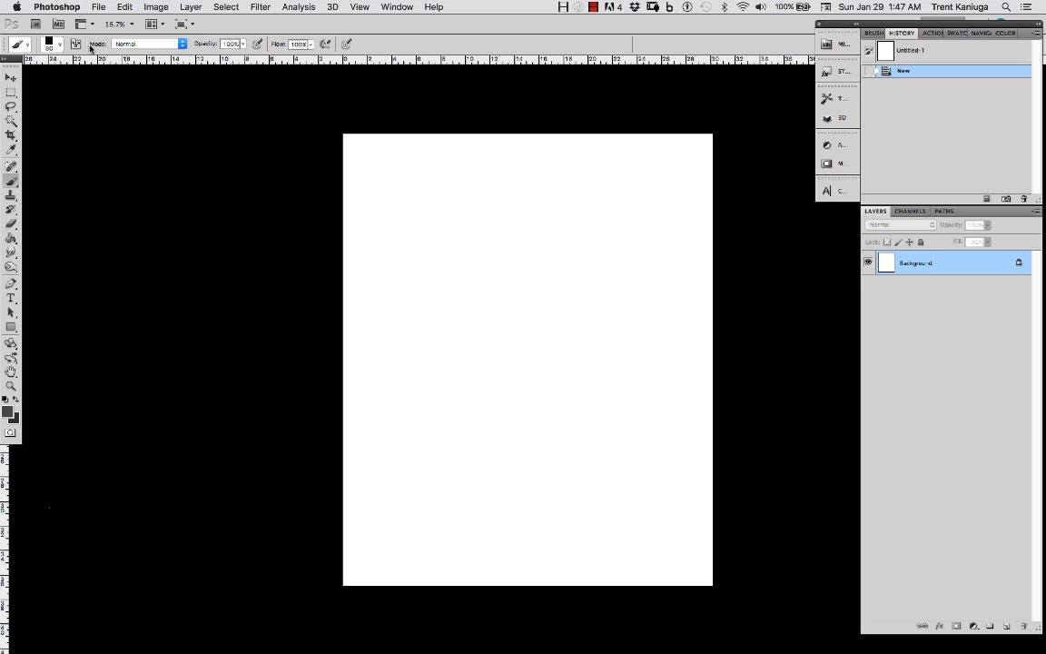
pyautogui.click(68, 8)
pyautogui.click(64, 23)
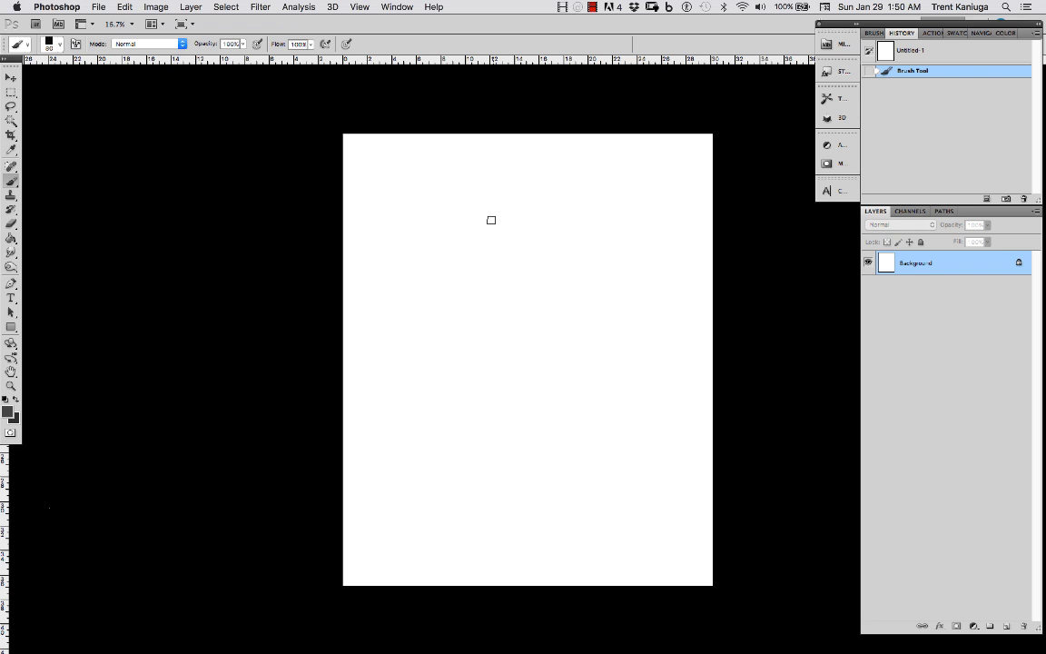
# Step: Look through the whole list of available brush presets from start to end
pyautogui.rightClick(468, 240)
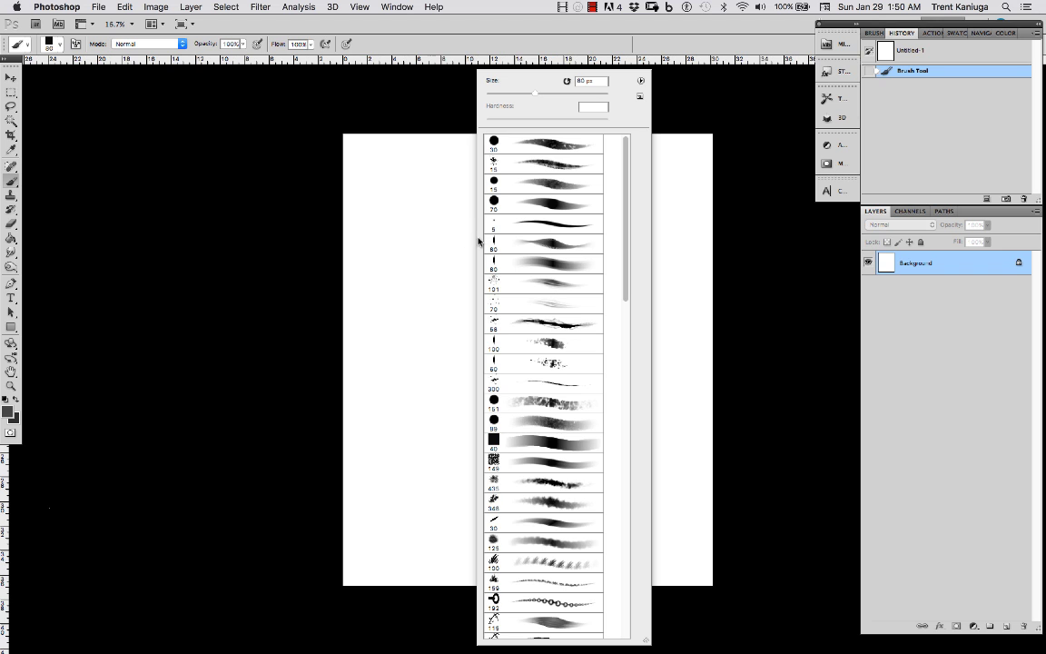
pyautogui.scroll(-15, 640, 218)
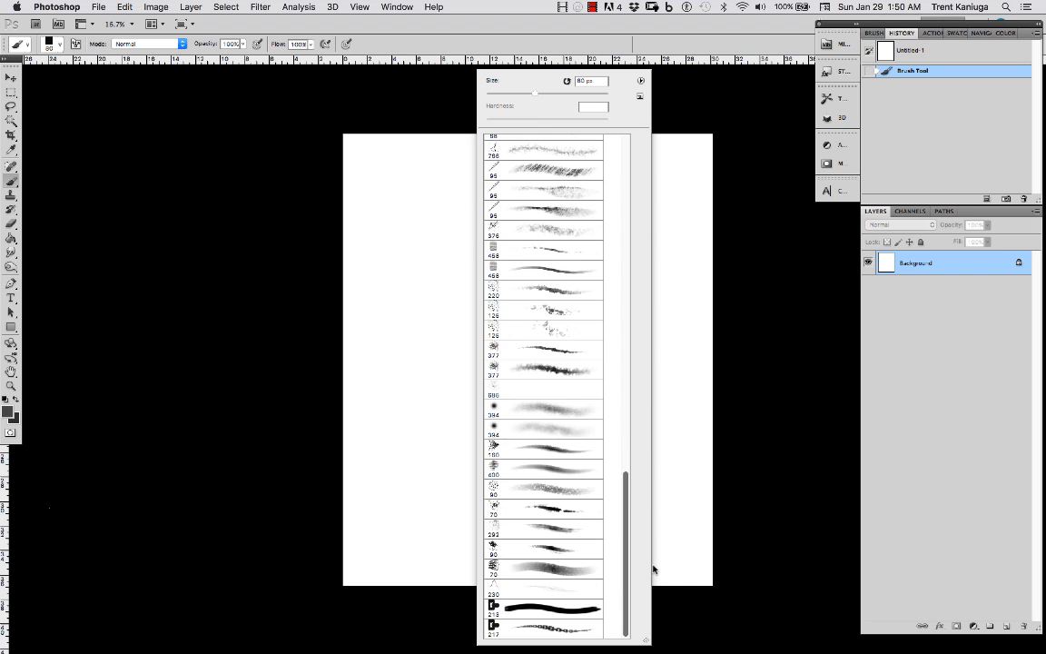
pyautogui.scroll(15, 645, 469)
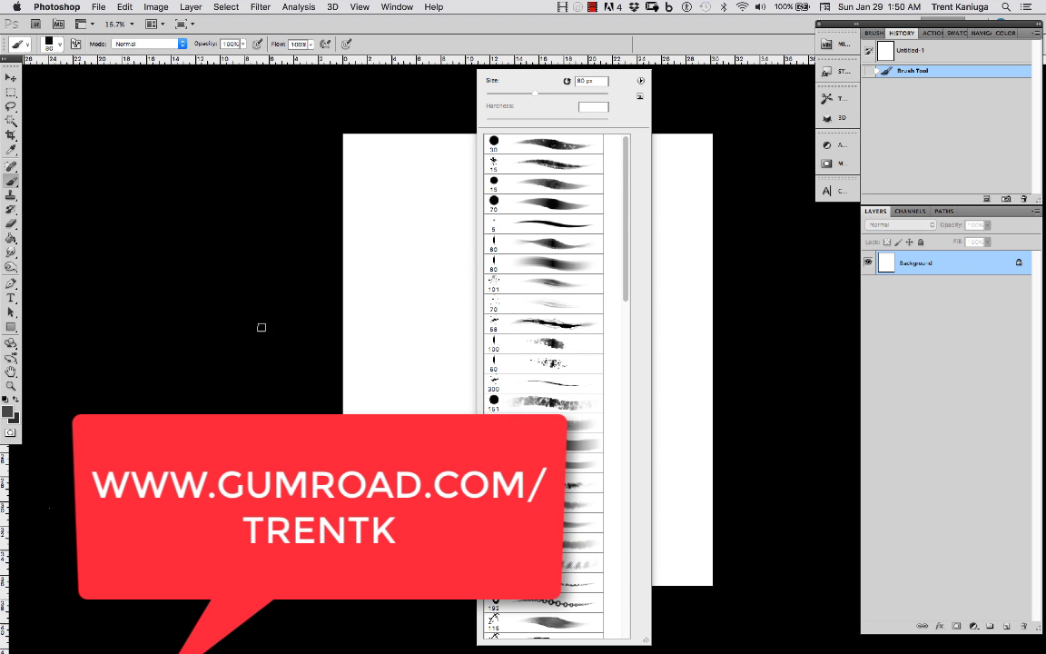
pyautogui.click(299, 304)
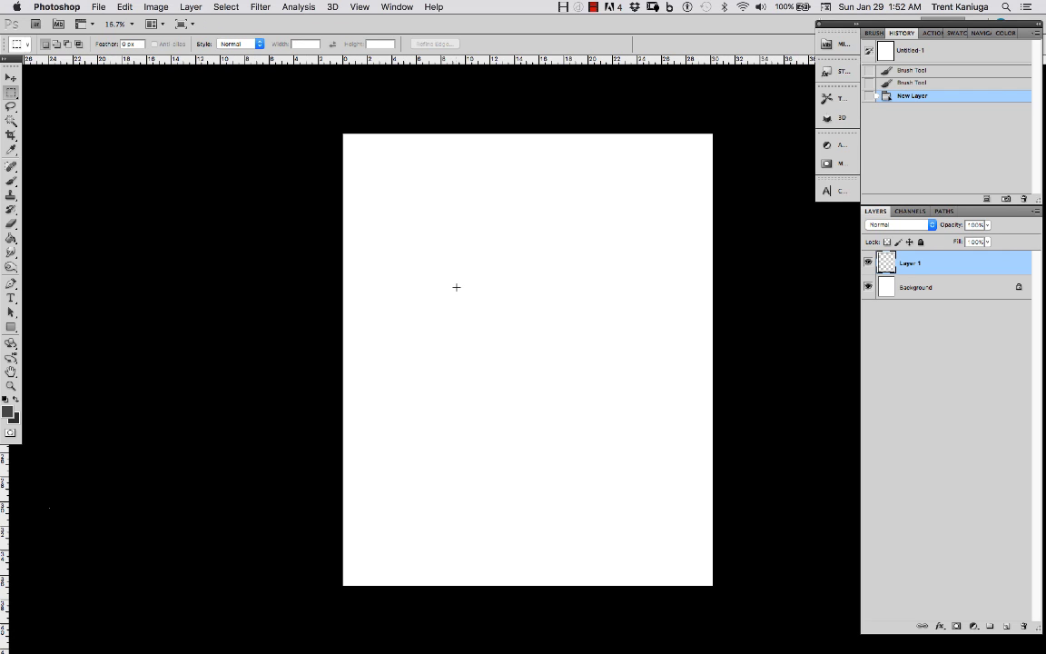
pyautogui.press('super+shift+n')
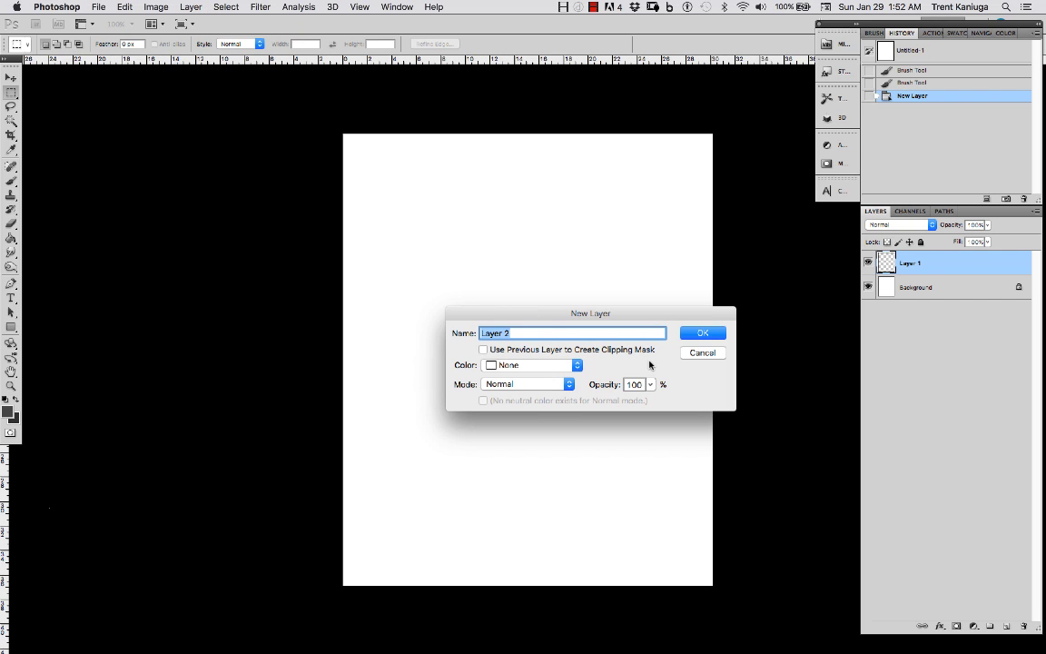
pyautogui.click(704, 334)
pyautogui.click(708, 355)
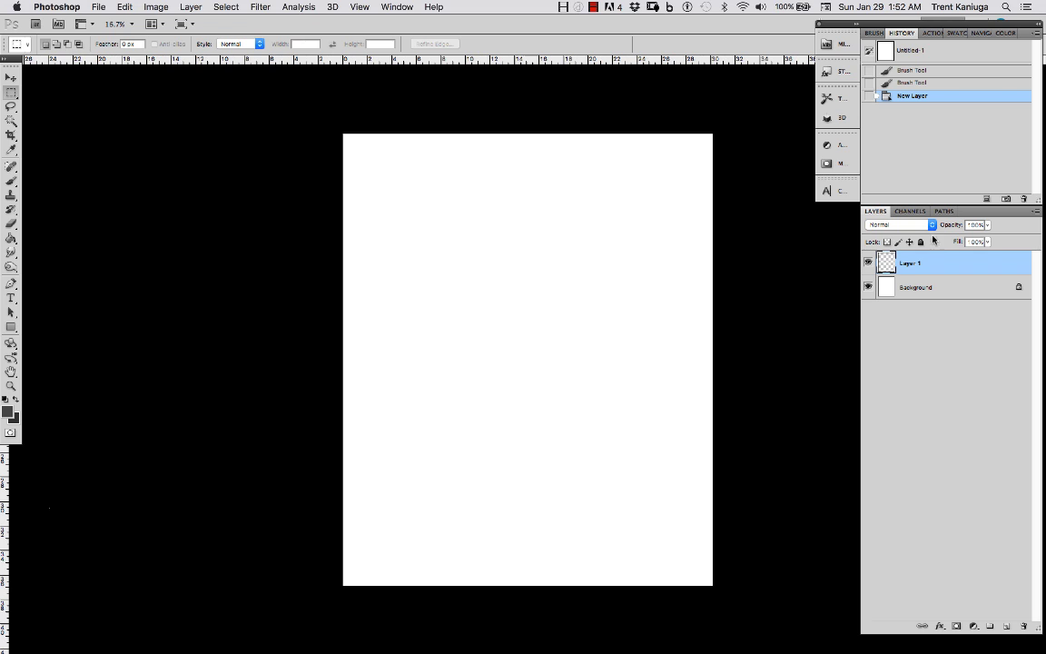
pyautogui.click(1034, 211)
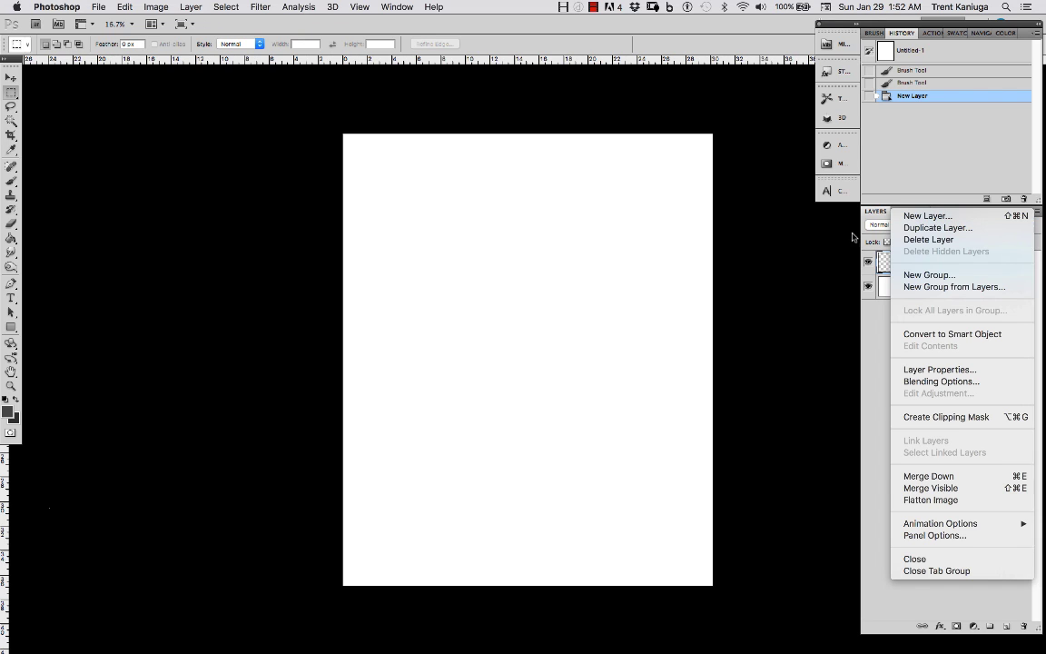
pyautogui.click(804, 263)
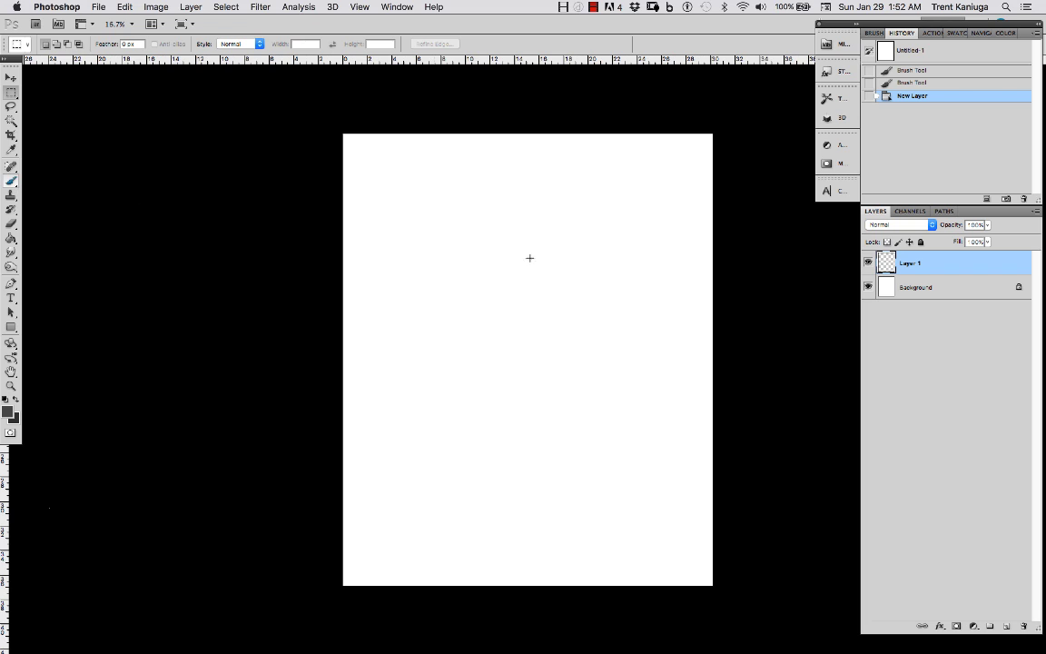
# Step: Paint a solid dark grey block on Layer 1 with the Brush tool, plus two vertical strokes beside it
pyautogui.click(11, 181)
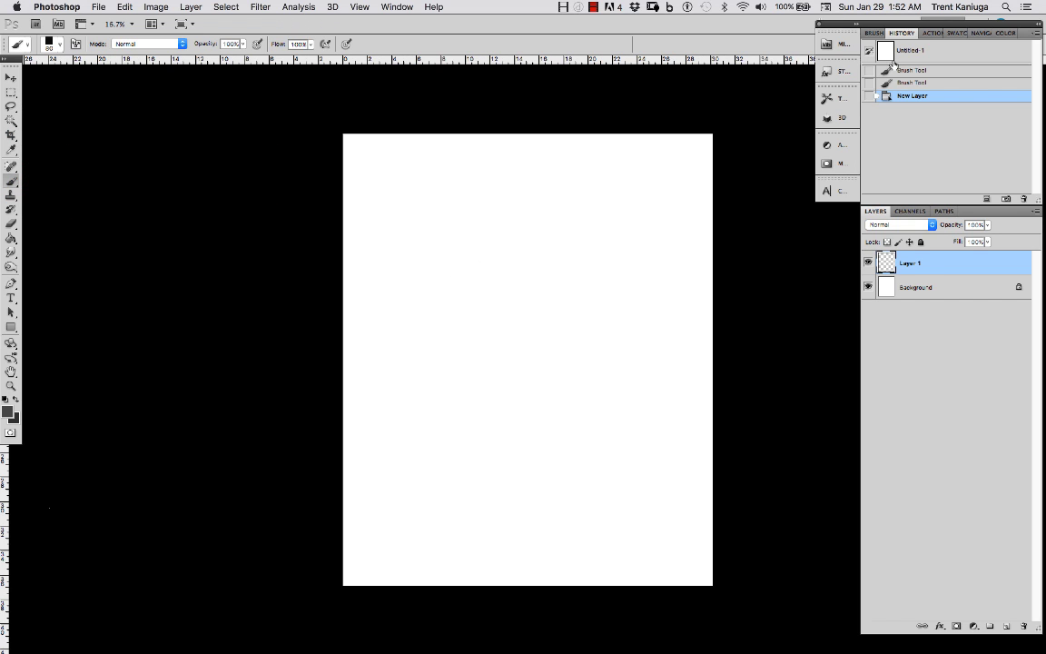
pyautogui.click(15, 399)
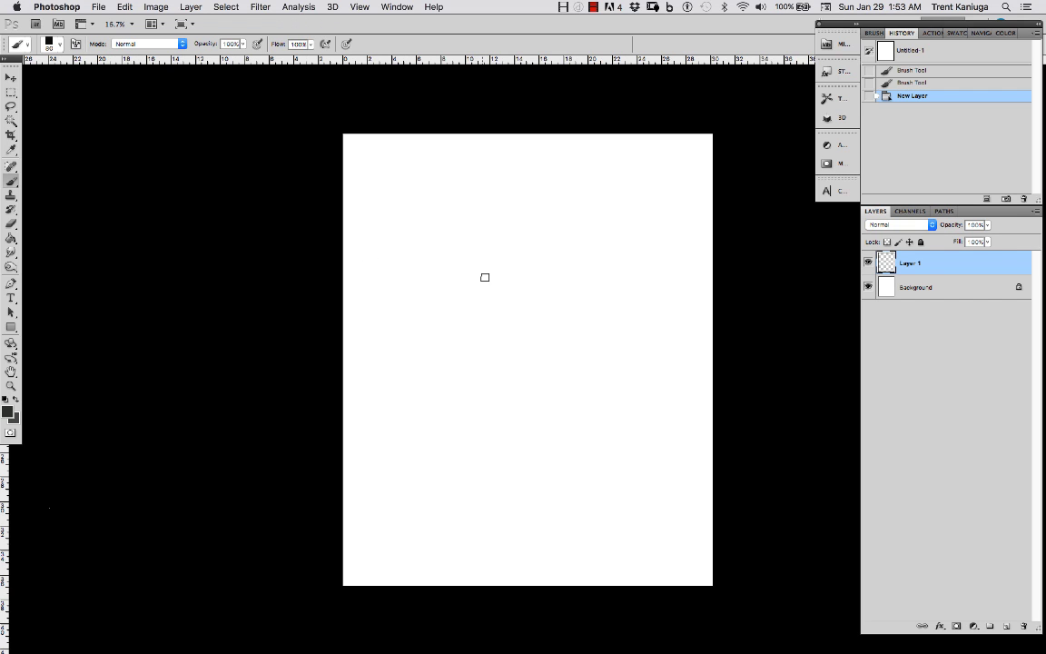
pyautogui.moveTo(452, 288)
pyautogui.mouseDown()
pyautogui.moveTo(537, 282)
pyautogui.moveTo(507, 345)
pyautogui.moveTo(468, 272)
pyautogui.moveTo(458, 311)
pyautogui.moveTo(504, 291)
pyautogui.moveTo(481, 272)
pyautogui.moveTo(489, 285)
pyautogui.moveTo(458, 227)
pyautogui.moveTo(472, 214)
pyautogui.moveTo(523, 299)
pyautogui.moveTo(472, 273)
pyautogui.moveTo(488, 227)
pyautogui.moveTo(467, 299)
pyautogui.moveTo(513, 325)
pyautogui.moveTo(485, 344)
pyautogui.moveTo(522, 355)
pyautogui.moveTo(562, 309)
pyautogui.moveTo(557, 241)
pyautogui.moveTo(568, 233)
pyautogui.moveTo(545, 232)
pyautogui.mouseUp()
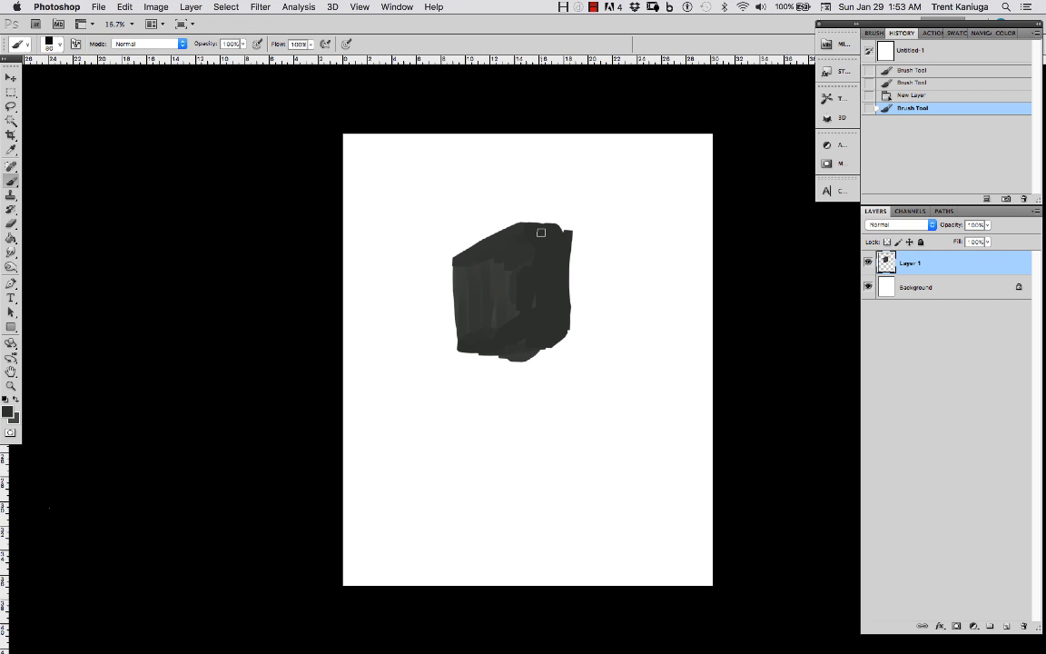
pyautogui.moveTo(425, 245)
pyautogui.mouseDown()
pyautogui.moveTo(426, 322)
pyautogui.moveTo(410, 357)
pyautogui.mouseUp()
pyautogui.moveTo(410, 246); pyautogui.dragTo(399, 368)
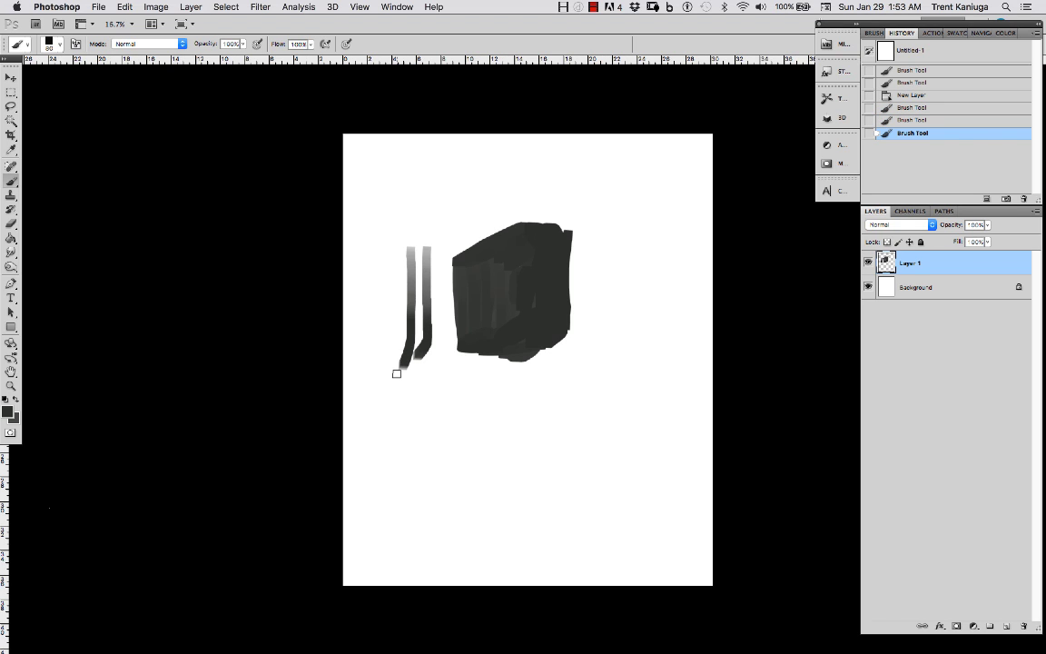
# Step: Sample white from the canvas and cover the dark block and the two strokes on Layer 1 with a 400 px brush
pyautogui.keyDown('alt'); pyautogui.click(520, 417); pyautogui.keyUp('alt')
pyautogui.press(']')
pyautogui.press(']')
pyautogui.press(']')
pyautogui.press(']')
pyautogui.press(']')
pyautogui.press(']')
pyautogui.press(']')
pyautogui.press(']')
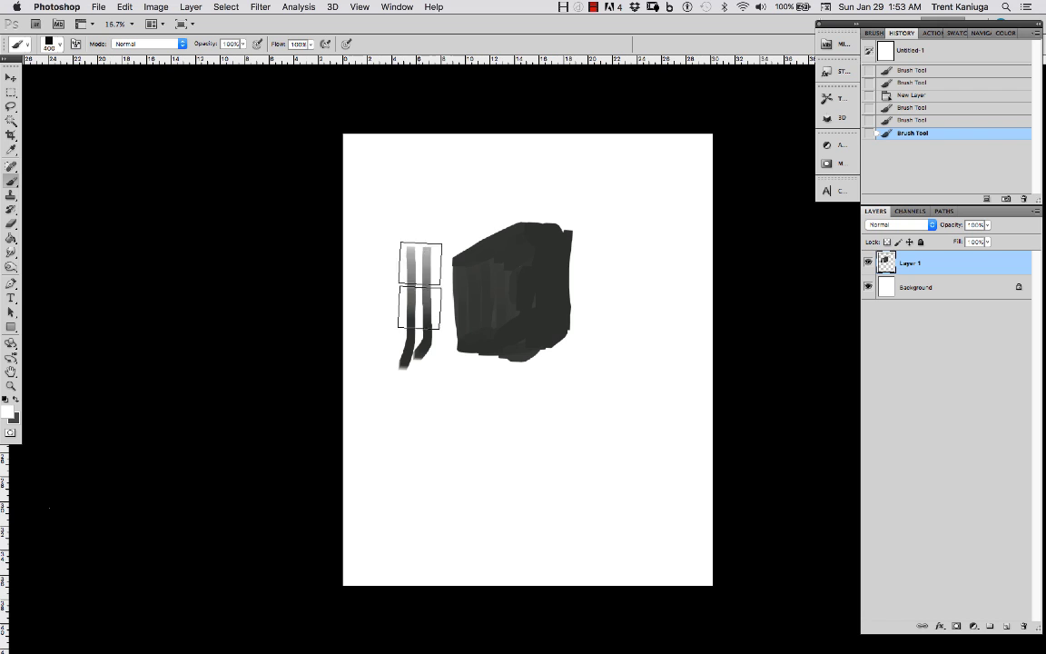
pyautogui.moveTo(420, 301)
pyautogui.mouseDown()
pyautogui.moveTo(464, 237)
pyautogui.moveTo(500, 228)
pyautogui.moveTo(498, 304)
pyautogui.moveTo(517, 344)
pyautogui.moveTo(564, 331)
pyautogui.moveTo(509, 259)
pyautogui.mouseUp()
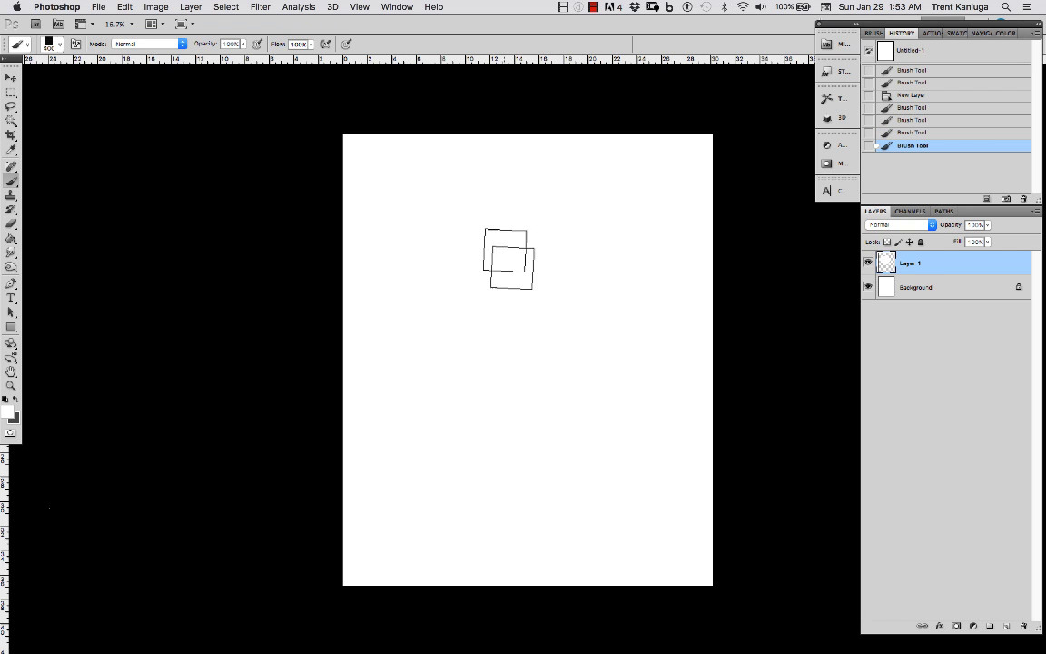
# Step: Scribble black zigzag strokes on Layer 1 with a 60 px brush and move the scribble slightly right and down
pyautogui.press('[')
pyautogui.press('[')
pyautogui.press('[')
pyautogui.press('[')
pyautogui.press('[')
pyautogui.press('[')
pyautogui.press('[')
pyautogui.press('[')
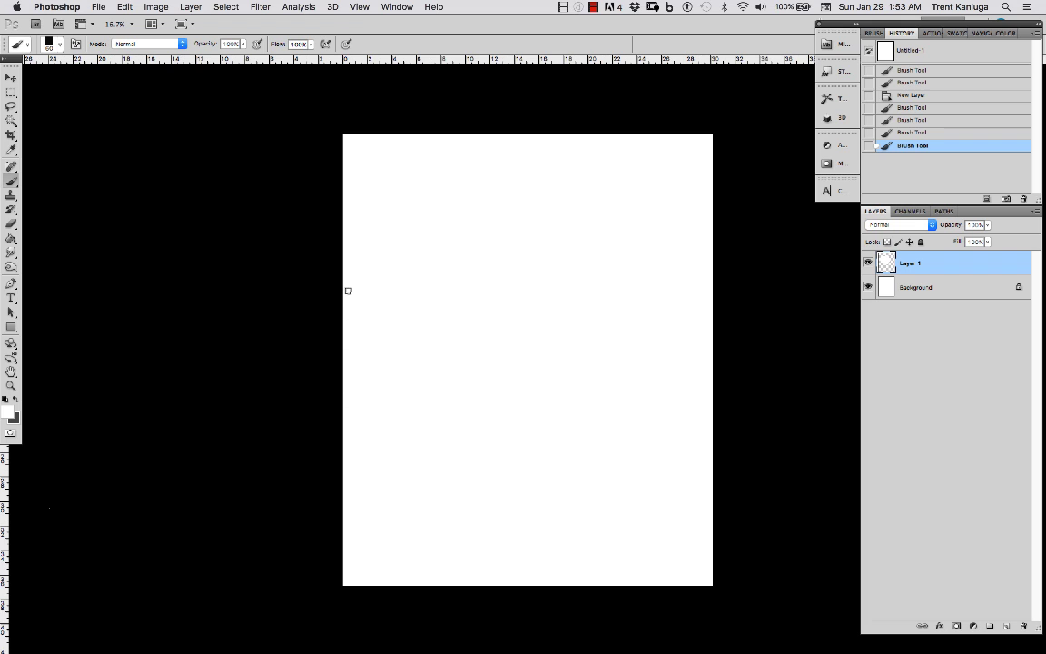
pyautogui.click(469, 291)
pyautogui.press('x')
pyautogui.moveTo(479, 254)
pyautogui.mouseDown()
pyautogui.moveTo(467, 332)
pyautogui.moveTo(499, 331)
pyautogui.moveTo(509, 382)
pyautogui.mouseUp()
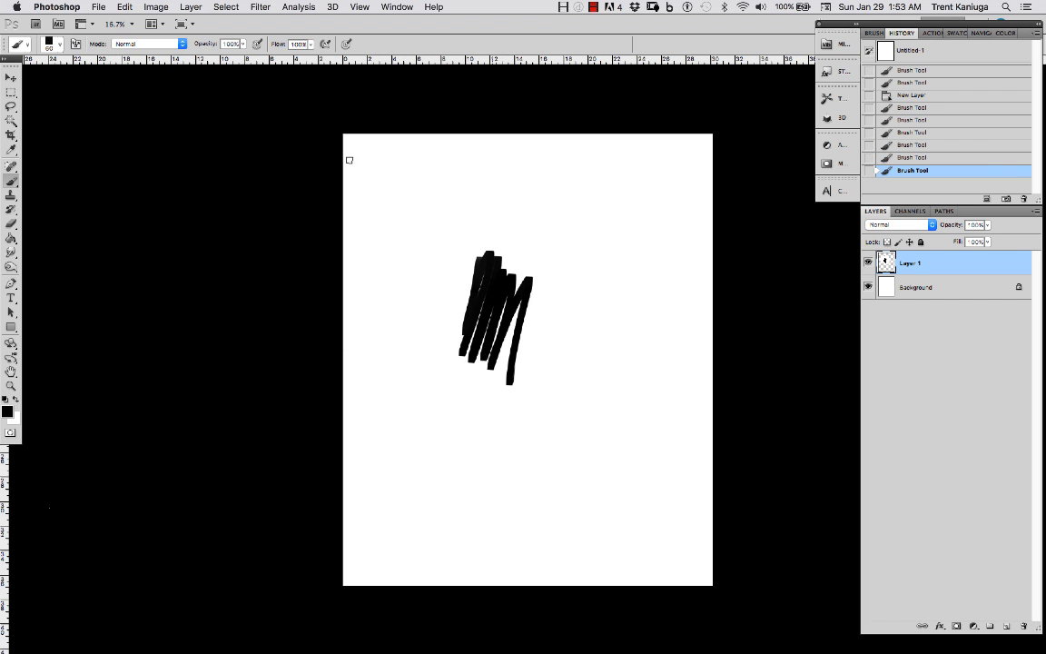
pyautogui.click(13, 80)
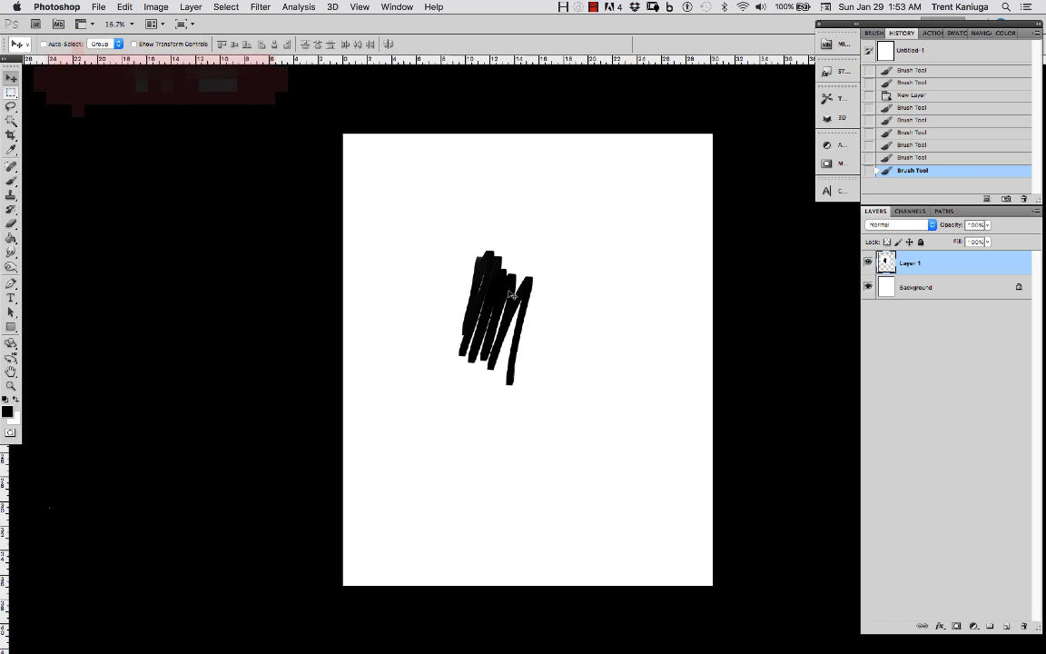
pyautogui.moveTo(477, 304)
pyautogui.mouseDown()
pyautogui.moveTo(504, 324)
pyautogui.moveTo(547, 303)
pyautogui.moveTo(501, 281)
pyautogui.moveTo(523, 280)
pyautogui.moveTo(518, 293)
pyautogui.moveTo(520, 278)
pyautogui.moveTo(474, 290)
pyautogui.moveTo(494, 305)
pyautogui.moveTo(541, 297)
pyautogui.moveTo(520, 334)
pyautogui.mouseUp()
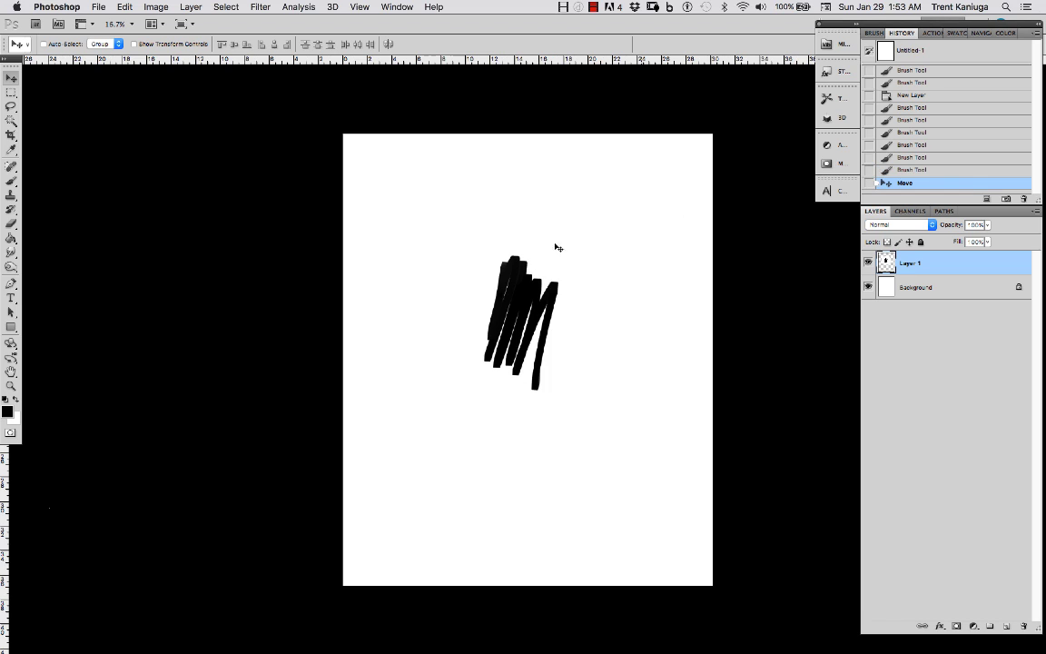
# Step: Paint dense red brush strokes on the Background layer, below and to the right of the black scribble
pyautogui.click(11, 182)
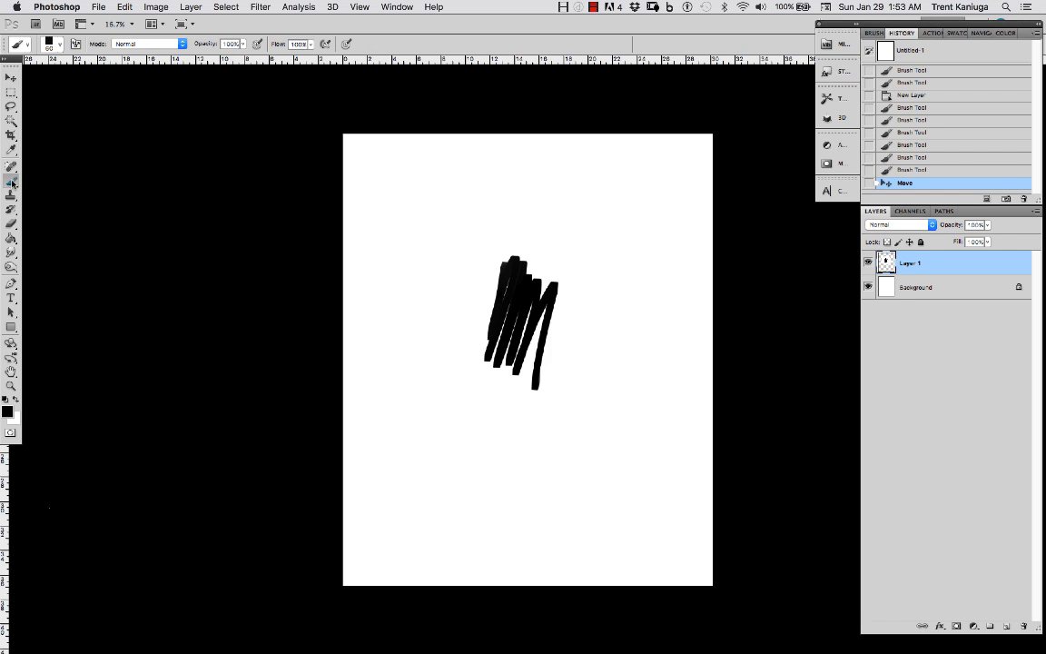
pyautogui.click(892, 290)
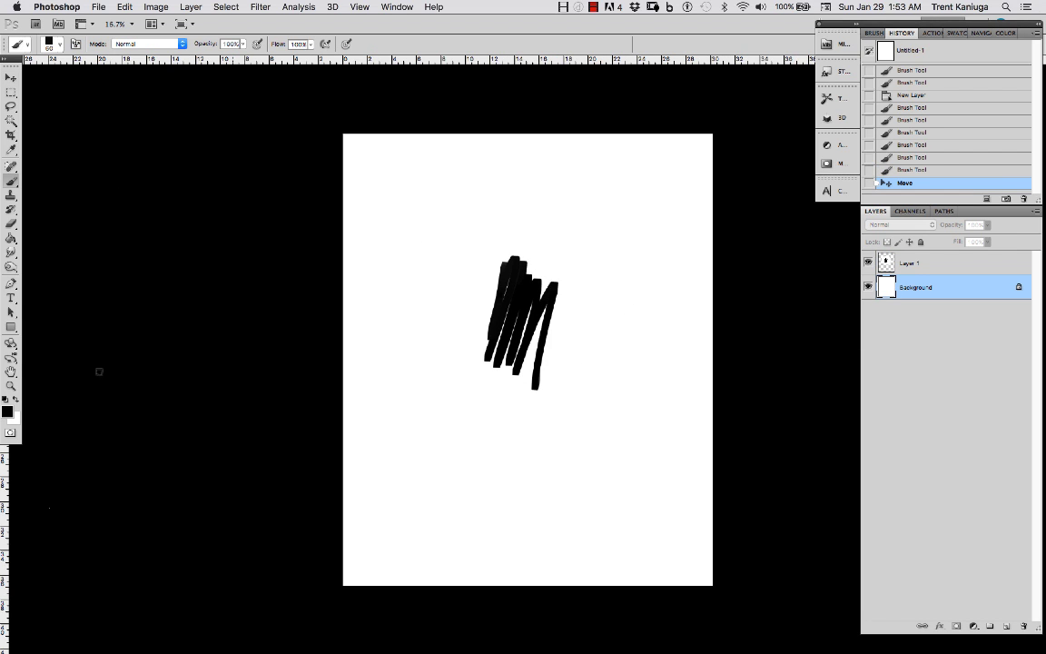
pyautogui.click(6, 413)
pyautogui.click(827, 415)
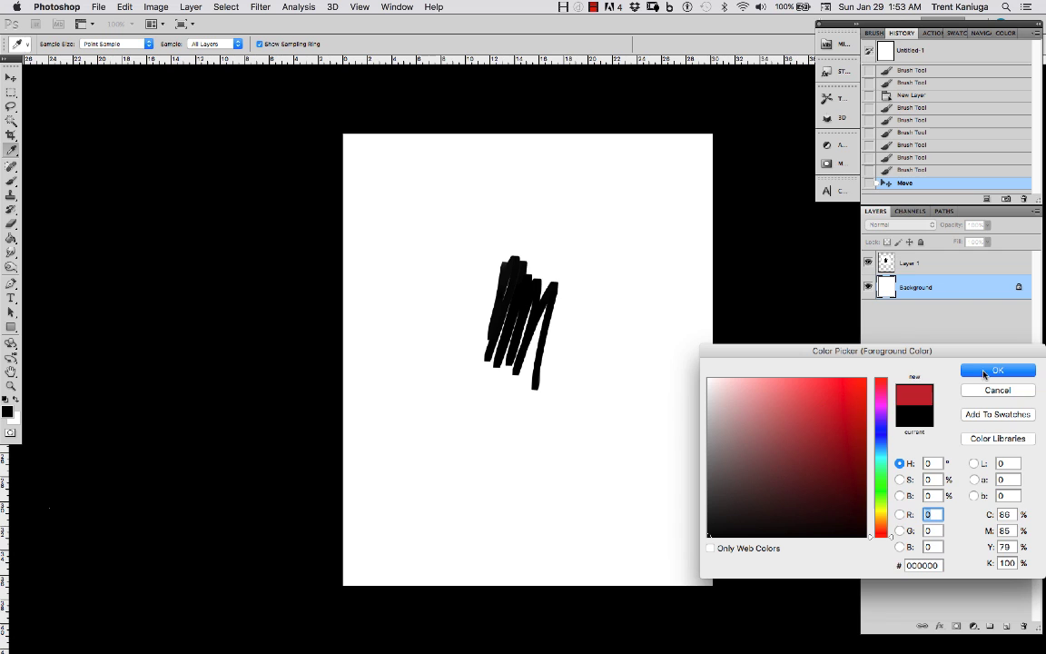
pyautogui.click(997, 369)
pyautogui.moveTo(672, 364); pyautogui.dragTo(595, 392)
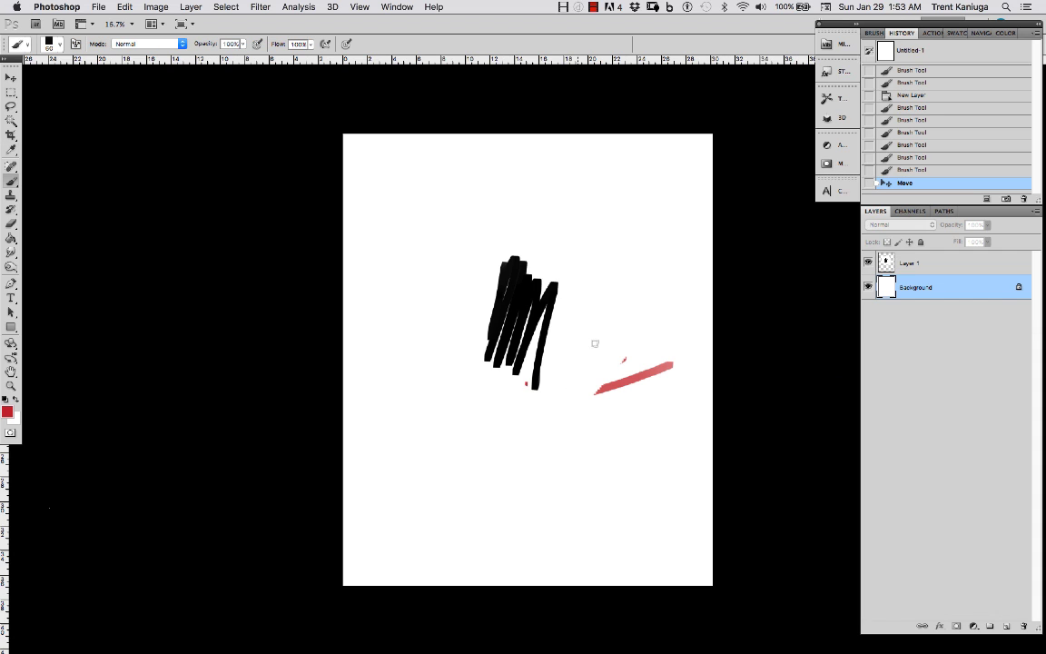
pyautogui.moveTo(595, 343)
pyautogui.mouseDown()
pyautogui.moveTo(607, 376)
pyautogui.moveTo(569, 410)
pyautogui.moveTo(648, 384)
pyautogui.moveTo(560, 430)
pyautogui.mouseUp()
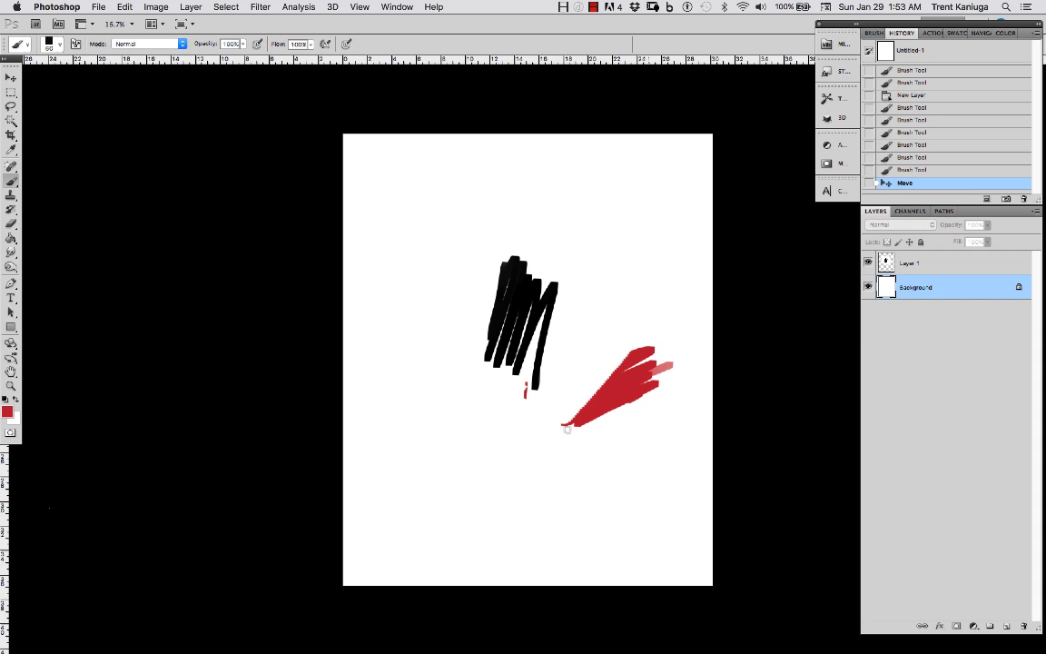
# Step: Move Layer 1 slightly upward and set its blend mode to Multiply
pyautogui.click(891, 268)
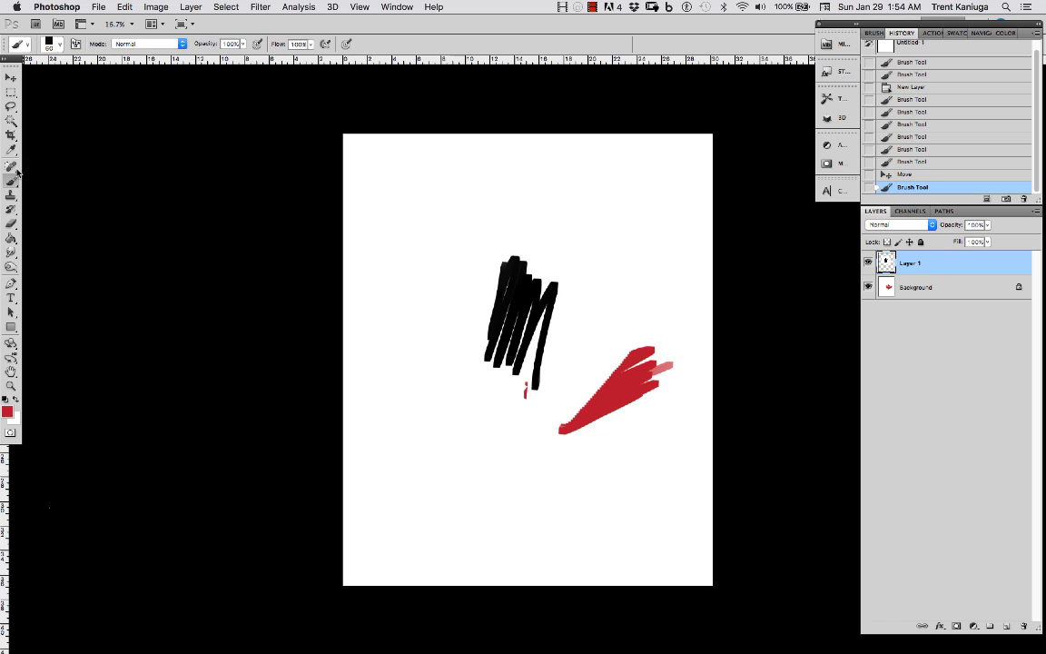
pyautogui.click(10, 79)
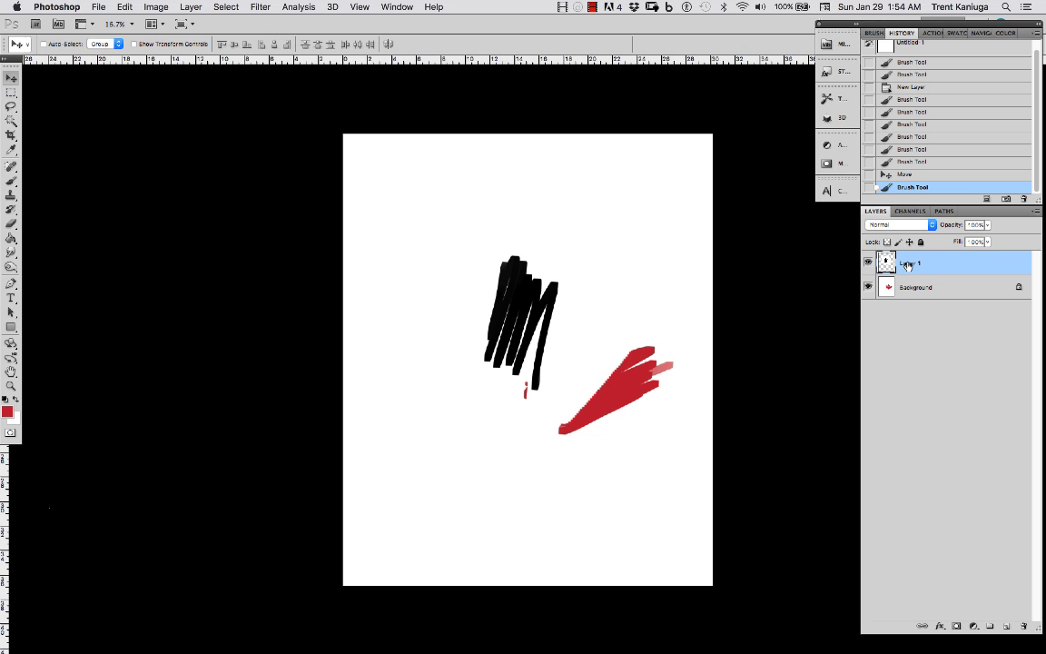
pyautogui.moveTo(507, 392)
pyautogui.mouseDown()
pyautogui.moveTo(476, 374)
pyautogui.moveTo(496, 431)
pyautogui.moveTo(506, 332)
pyautogui.moveTo(579, 393)
pyautogui.moveTo(474, 398)
pyautogui.moveTo(533, 416)
pyautogui.moveTo(559, 388)
pyautogui.moveTo(538, 358)
pyautogui.moveTo(510, 403)
pyautogui.moveTo(526, 368)
pyautogui.mouseUp()
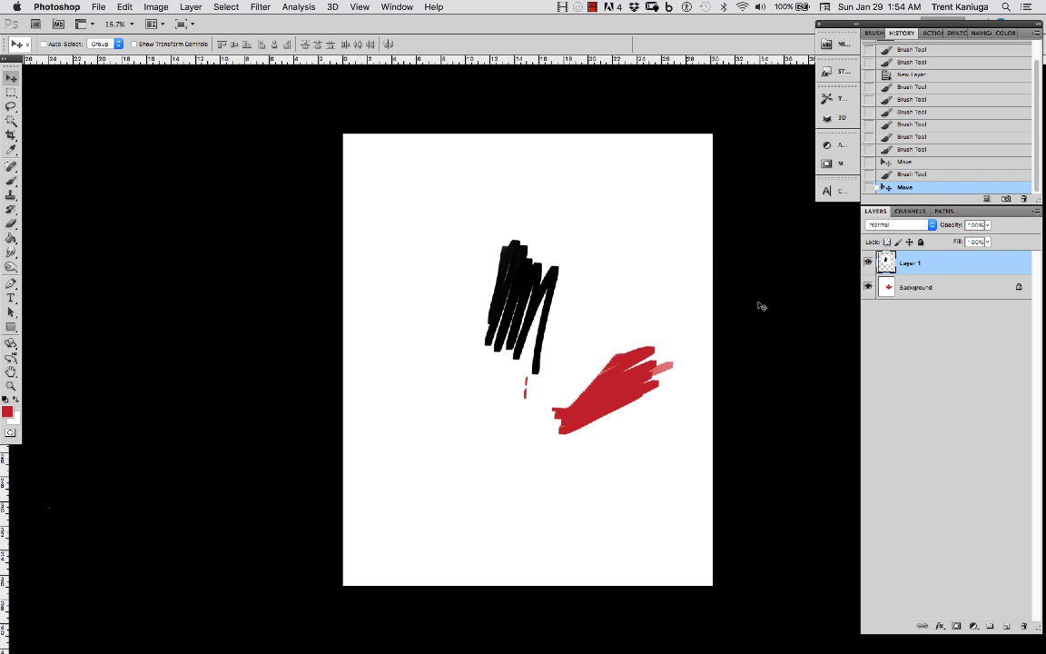
pyautogui.click(896, 229)
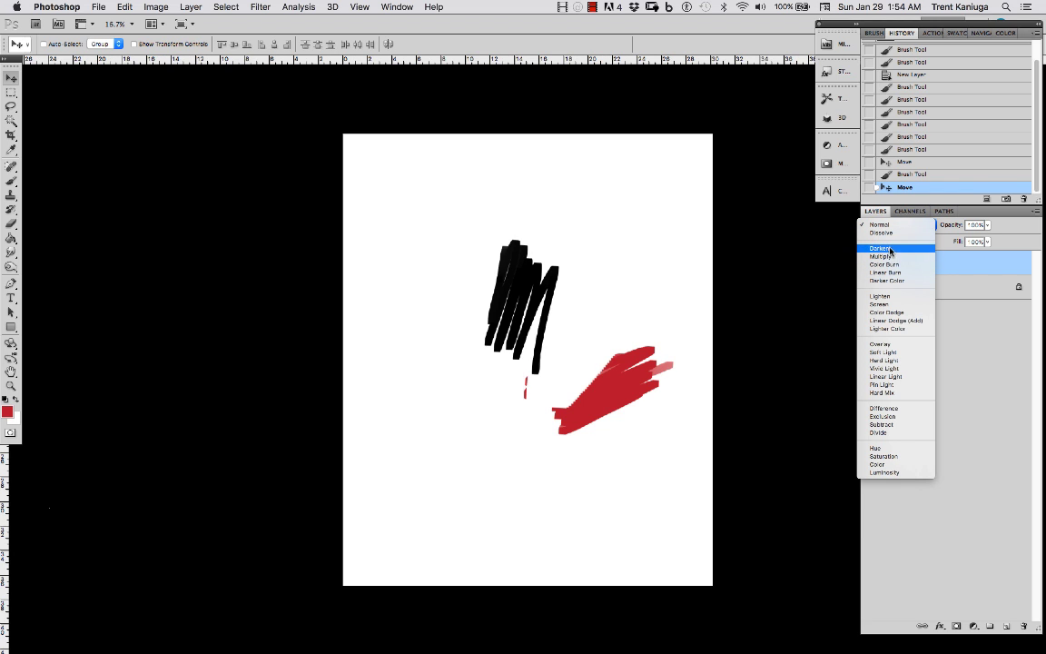
pyautogui.click(888, 257)
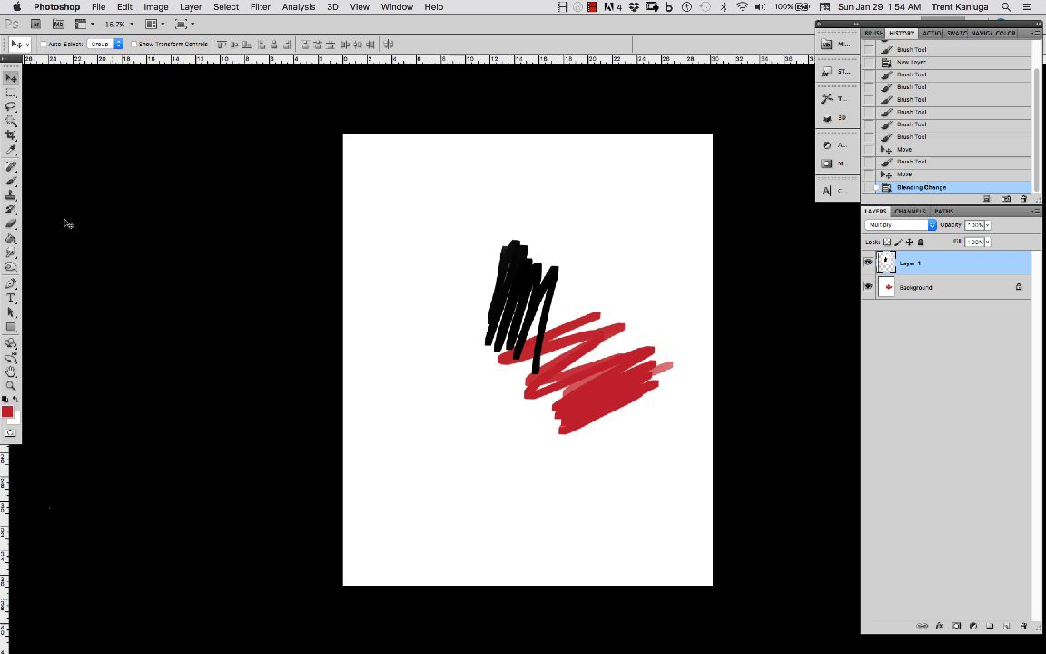
# Step: Paint translucent black strokes on Layer 1 with an enlarged brush, beside the scribble and overlapping the red strokes, sampling black from the scribble
pyautogui.click(12, 182)
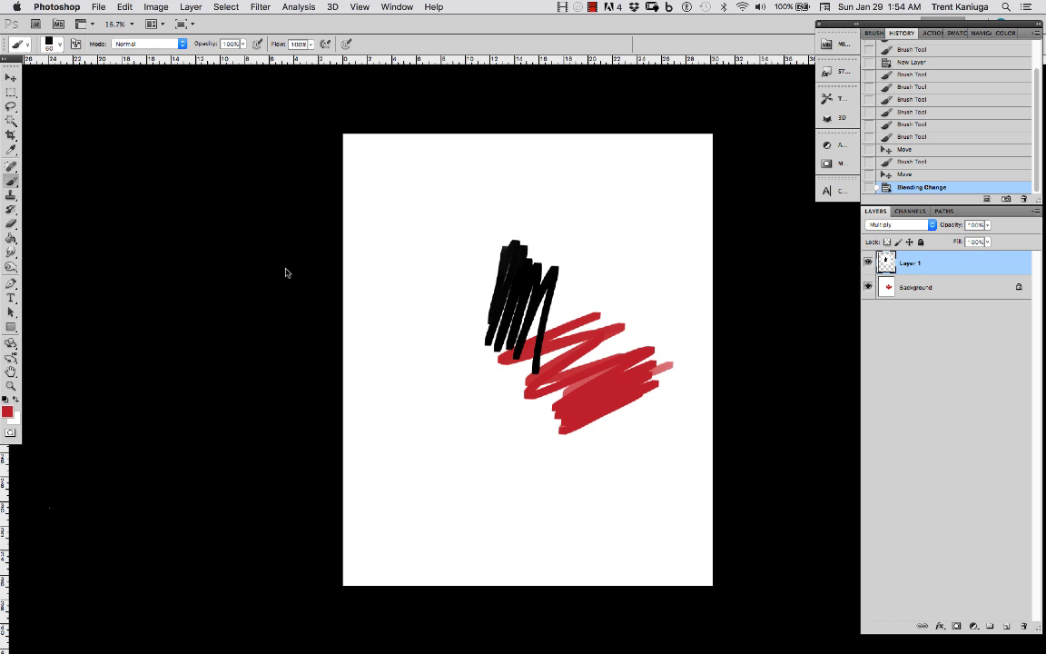
pyautogui.click(592, 305)
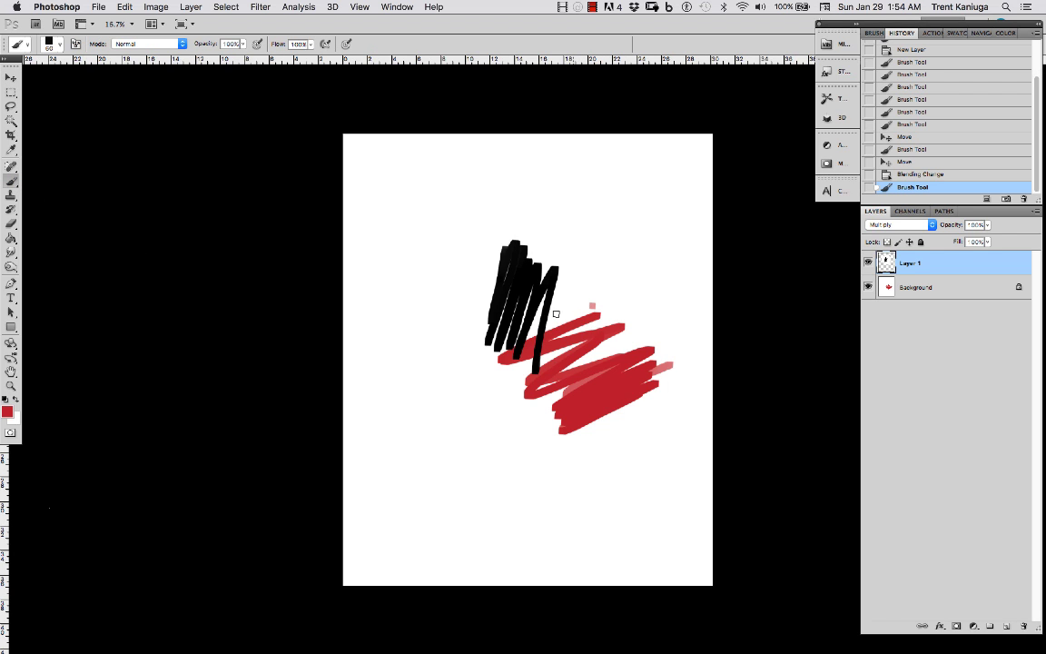
pyautogui.press(']')
pyautogui.press(']')
pyautogui.press(']')
pyautogui.press(']')
pyautogui.press(']')
pyautogui.moveTo(588, 276)
pyautogui.mouseDown()
pyautogui.moveTo(566, 318)
pyautogui.moveTo(582, 278)
pyautogui.moveTo(555, 321)
pyautogui.moveTo(521, 307)
pyautogui.moveTo(527, 281)
pyautogui.moveTo(587, 291)
pyautogui.moveTo(551, 306)
pyautogui.moveTo(534, 338)
pyautogui.moveTo(568, 335)
pyautogui.moveTo(589, 311)
pyautogui.moveTo(580, 296)
pyautogui.moveTo(558, 326)
pyautogui.moveTo(572, 275)
pyautogui.moveTo(585, 289)
pyautogui.moveTo(551, 293)
pyautogui.moveTo(566, 278)
pyautogui.moveTo(549, 318)
pyautogui.moveTo(552, 258)
pyautogui.moveTo(565, 310)
pyautogui.moveTo(592, 282)
pyautogui.moveTo(580, 272)
pyautogui.moveTo(610, 260)
pyautogui.moveTo(592, 253)
pyautogui.moveTo(594, 303)
pyautogui.moveTo(583, 267)
pyautogui.moveTo(564, 276)
pyautogui.moveTo(562, 305)
pyautogui.moveTo(592, 270)
pyautogui.mouseUp()
pyautogui.press('super+z')
pyautogui.keyDown('alt'); pyautogui.click(532, 283); pyautogui.keyUp('alt')
pyautogui.press('super+z')
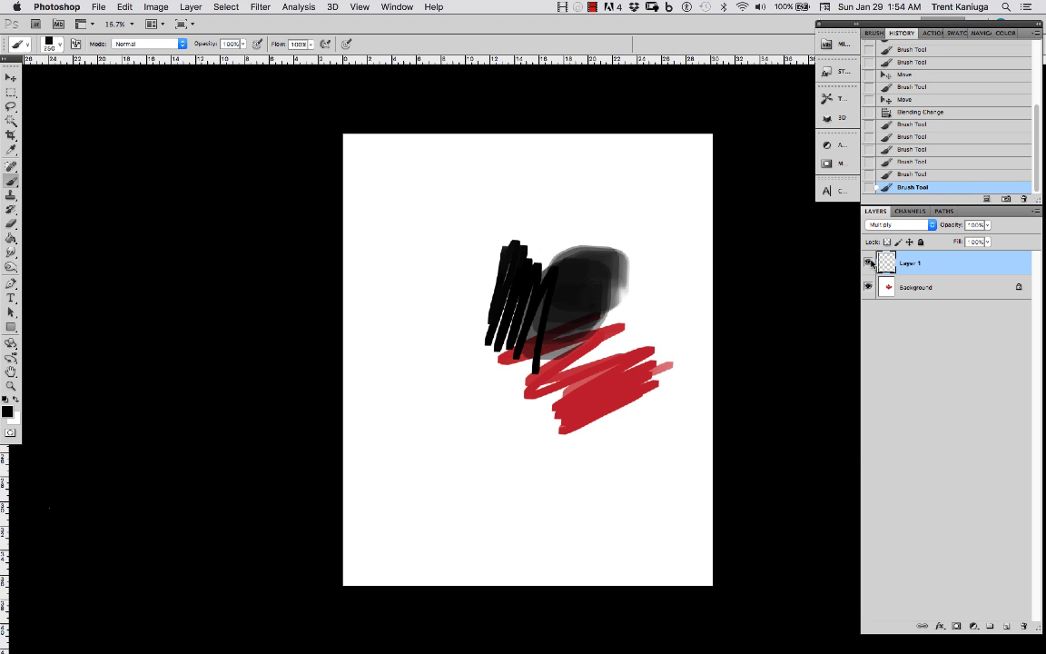
# Step: Set Layer 1's blend mode to Color Burn and move its black strokes down over the red paint
pyautogui.click(892, 225)
pyautogui.click(886, 234)
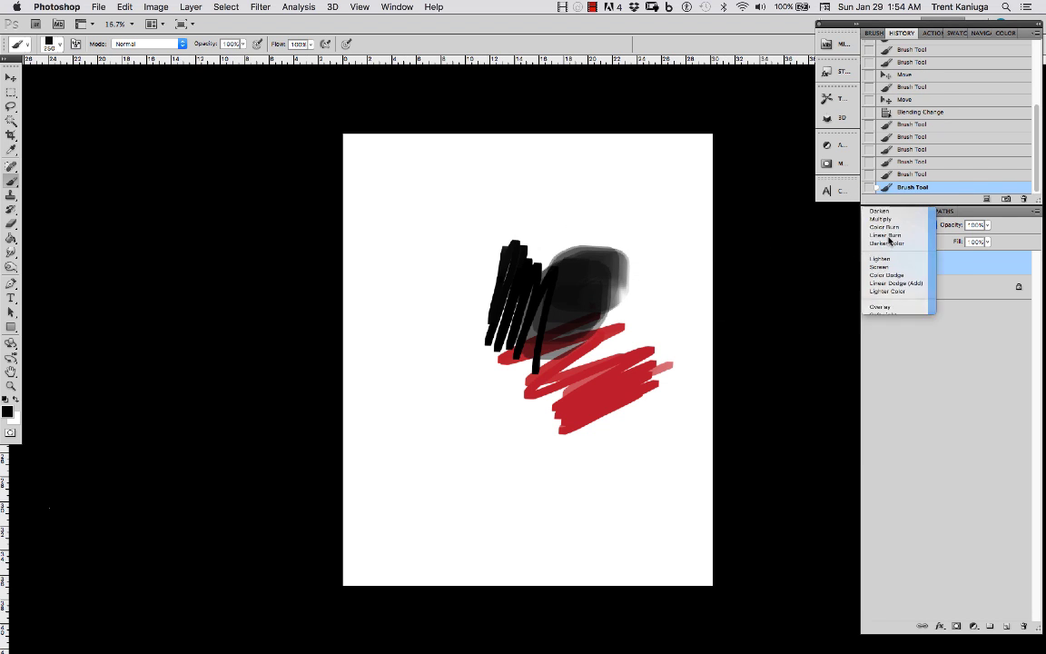
pyautogui.moveTo(595, 317)
pyautogui.mouseDown()
pyautogui.moveTo(520, 349)
pyautogui.moveTo(589, 437)
pyautogui.moveTo(534, 397)
pyautogui.moveTo(517, 334)
pyautogui.moveTo(478, 327)
pyautogui.mouseUp()
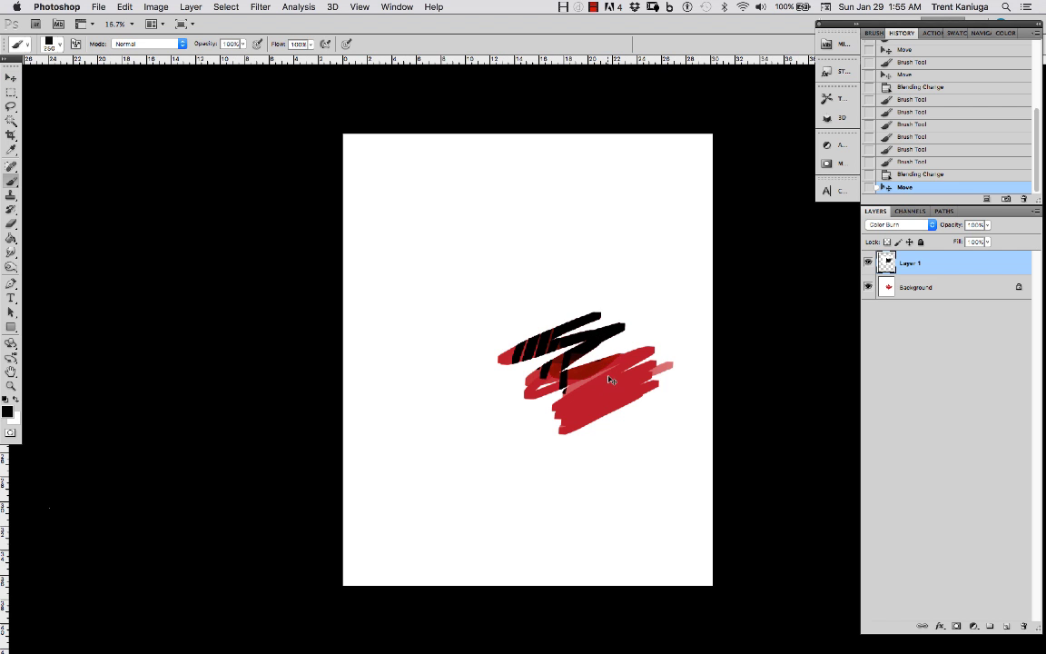
pyautogui.moveTo(606, 362)
pyautogui.mouseDown()
pyautogui.moveTo(581, 455)
pyautogui.moveTo(557, 407)
pyautogui.moveTo(571, 363)
pyautogui.moveTo(531, 352)
pyautogui.moveTo(541, 390)
pyautogui.moveTo(562, 366)
pyautogui.moveTo(549, 328)
pyautogui.moveTo(560, 351)
pyautogui.moveTo(544, 373)
pyautogui.moveTo(553, 336)
pyautogui.moveTo(516, 378)
pyautogui.moveTo(540, 420)
pyautogui.moveTo(567, 355)
pyautogui.moveTo(554, 373)
pyautogui.moveTo(552, 361)
pyautogui.moveTo(566, 374)
pyautogui.mouseUp()
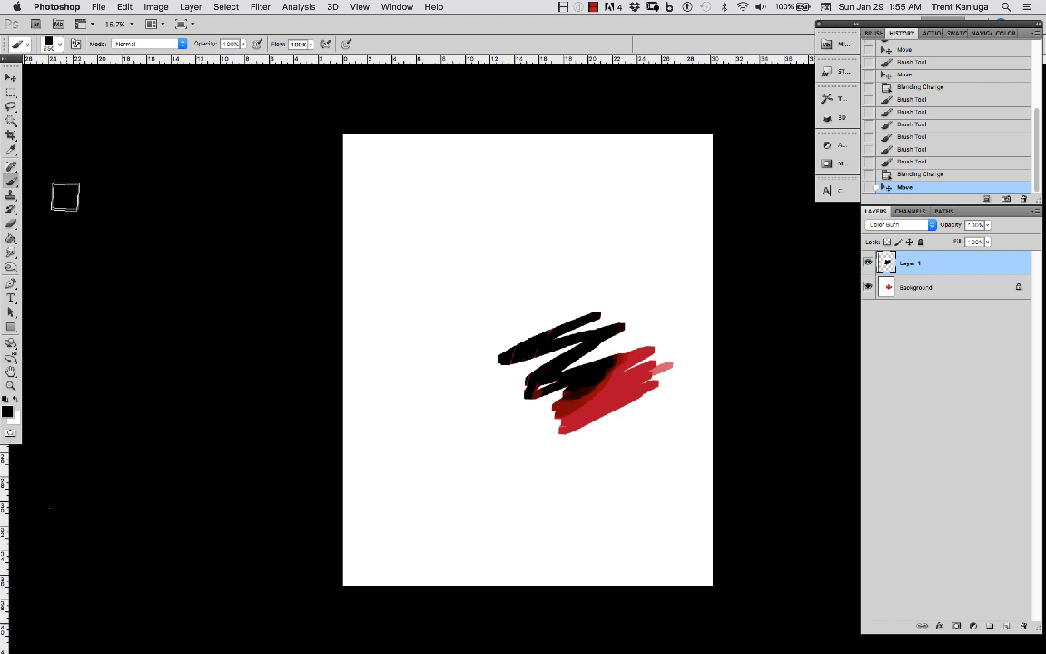
# Step: Set Layer 1's blend mode back to Normal and move its black paint up and left, away from the red strokes
pyautogui.click(10, 107)
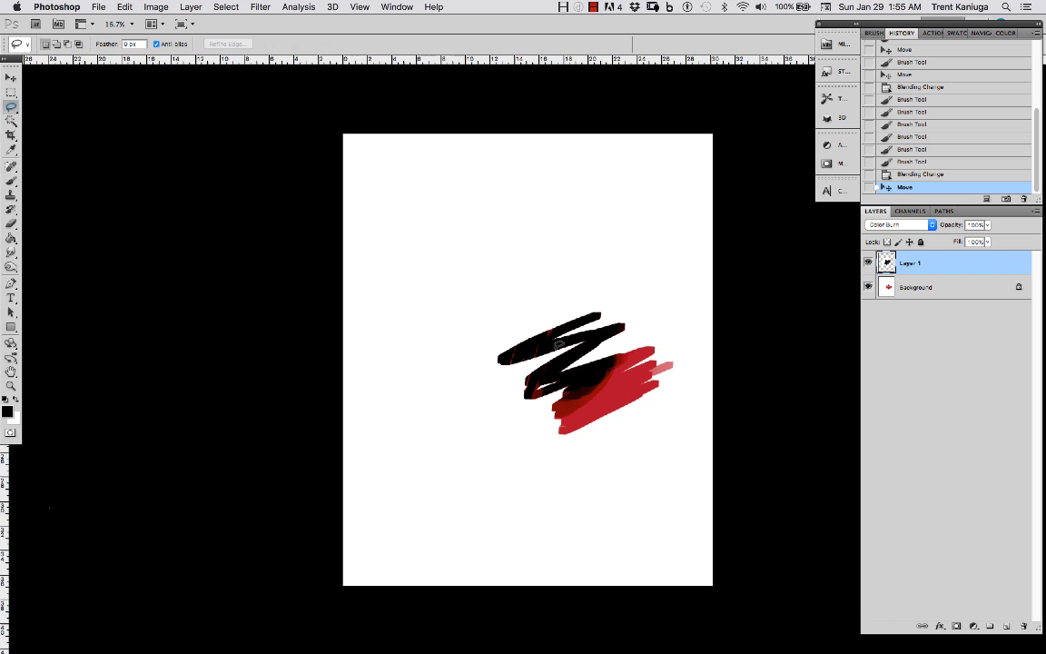
pyautogui.click(885, 226)
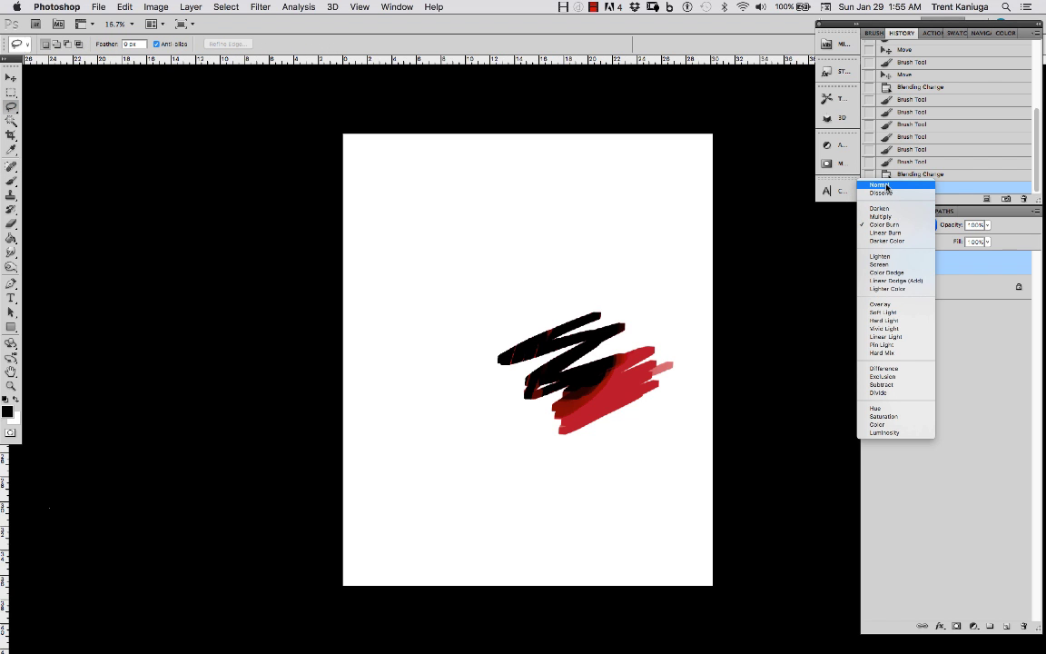
pyautogui.click(885, 186)
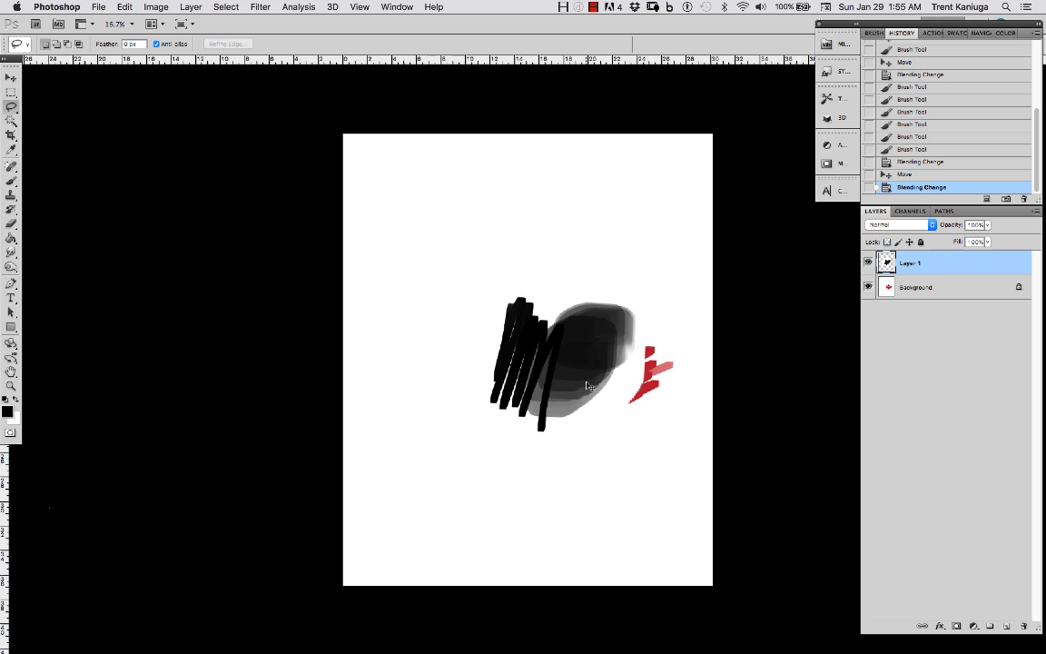
pyautogui.moveTo(588, 386)
pyautogui.mouseDown()
pyautogui.moveTo(518, 313)
pyautogui.moveTo(549, 329)
pyautogui.mouseUp()
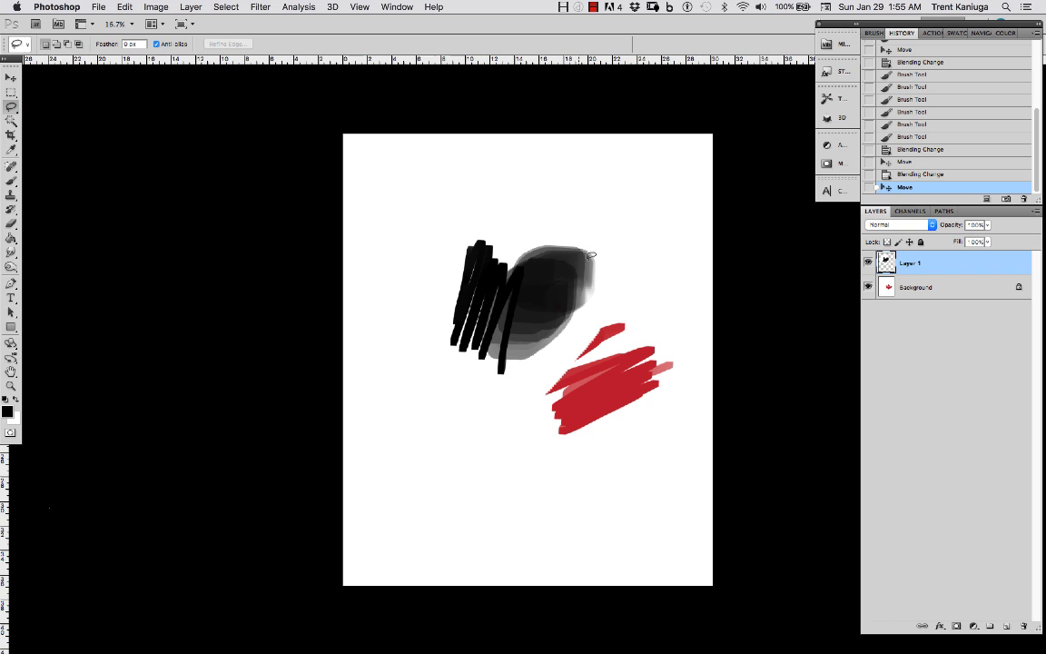
# Step: Lasso the right edge of the dark blob on Layer 1, try shifting it with the Move tool and undo the last displacement
pyautogui.moveTo(615, 336)
pyautogui.mouseDown()
pyautogui.moveTo(617, 227)
pyautogui.moveTo(592, 240)
pyautogui.mouseUp()
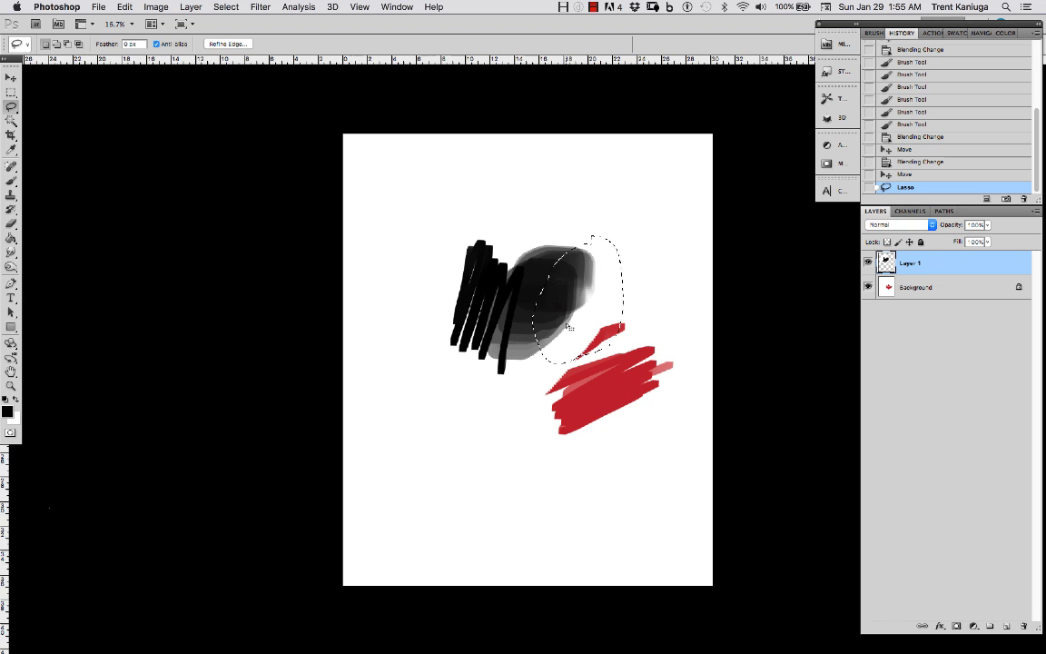
pyautogui.press('v')
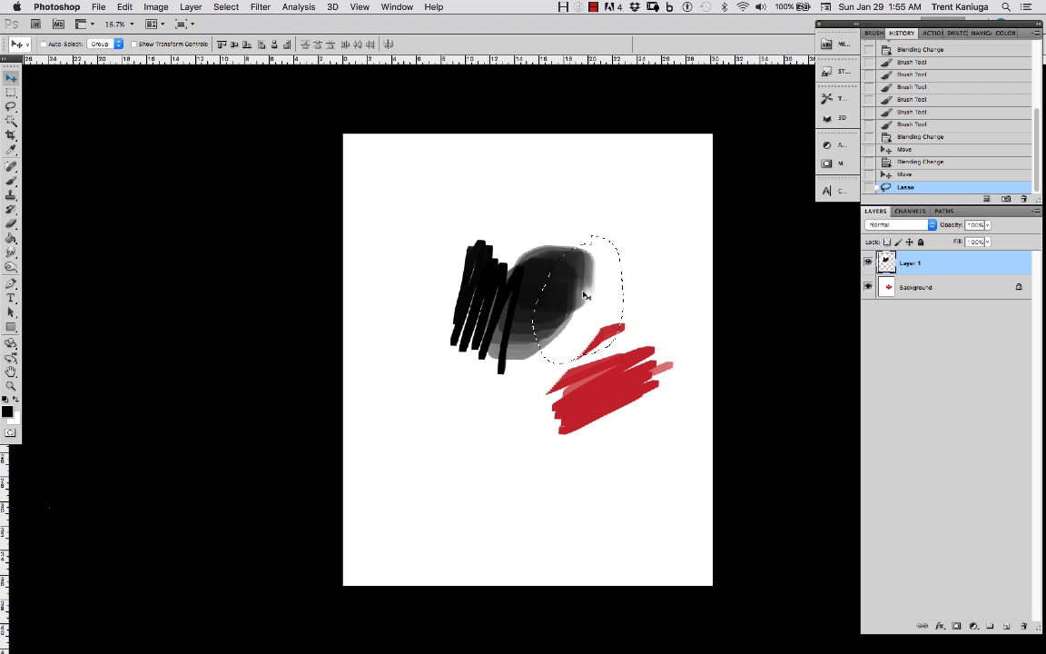
pyautogui.moveTo(589, 296)
pyautogui.mouseDown()
pyautogui.moveTo(647, 301)
pyautogui.moveTo(655, 336)
pyautogui.moveTo(646, 254)
pyautogui.moveTo(613, 288)
pyautogui.moveTo(632, 287)
pyautogui.mouseUp()
pyautogui.press('super+z')
pyautogui.moveTo(610, 396); pyautogui.dragTo(585, 418)
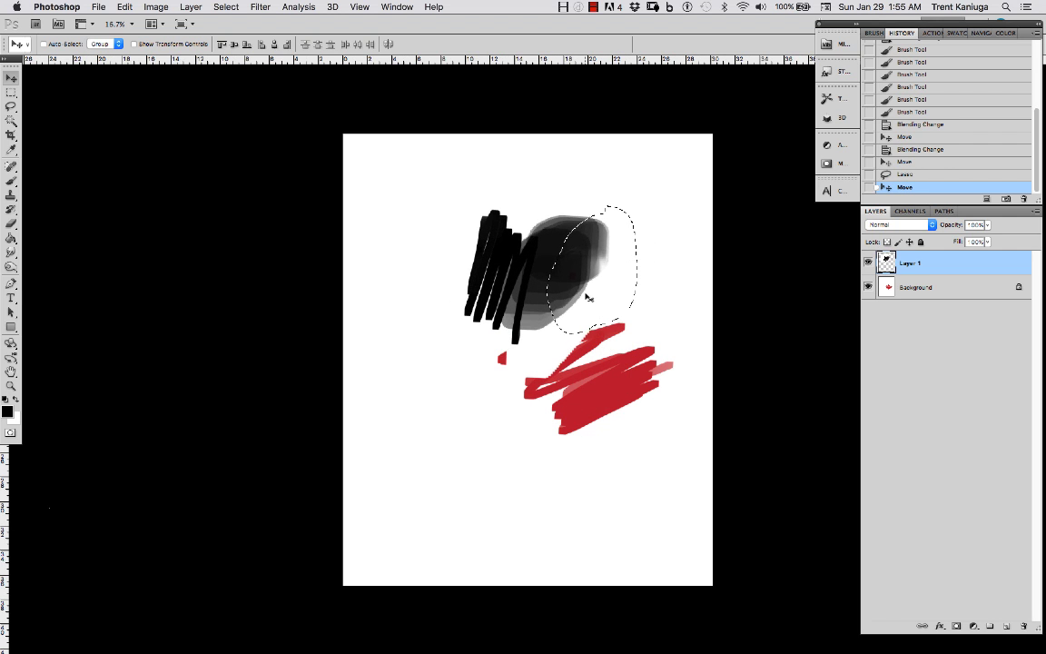
pyautogui.moveTo(589, 296); pyautogui.dragTo(613, 291)
pyautogui.press('super+z')
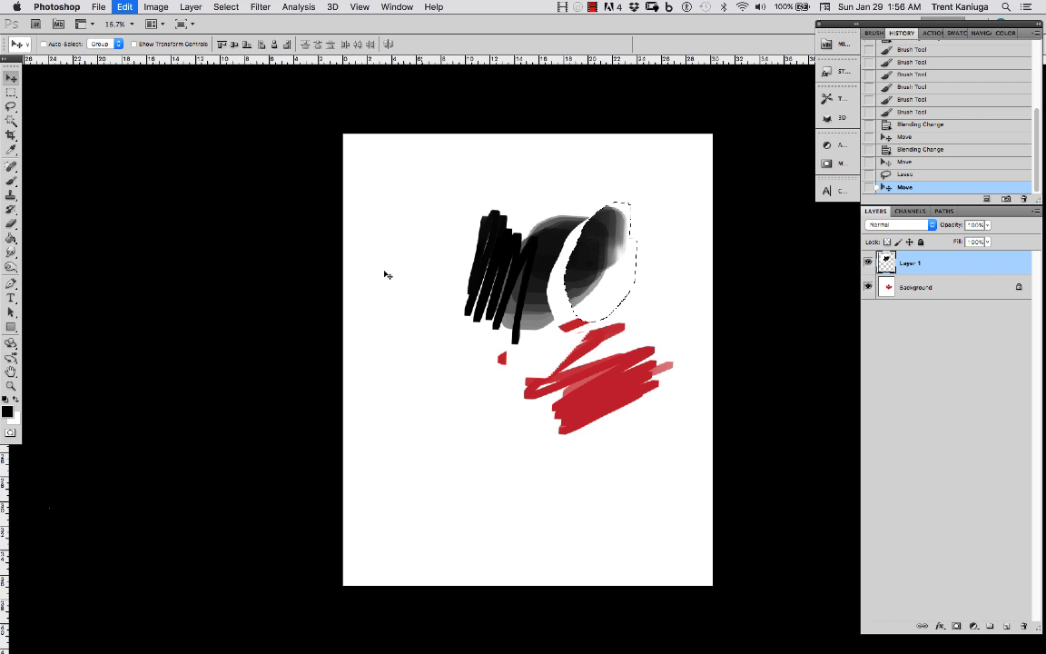
# Step: Drop the current selection and lasso a large irregular area with wavy edges below the black strokes, crossing the red paint
pyautogui.click(11, 106)
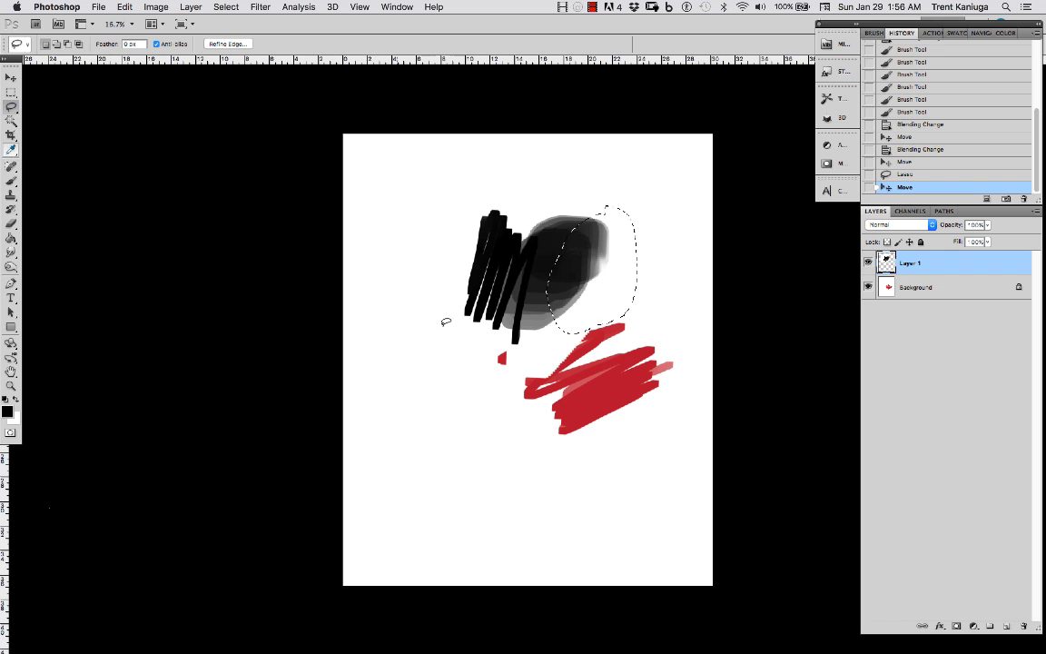
pyautogui.click(486, 366)
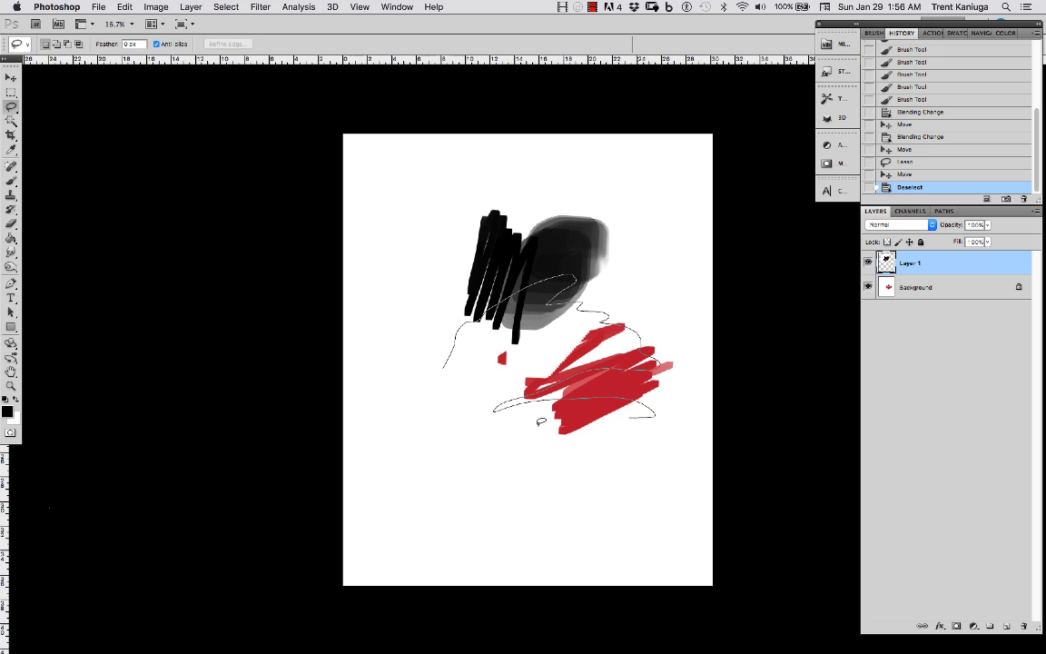
pyautogui.moveTo(495, 408)
pyautogui.mouseDown()
pyautogui.moveTo(372, 399)
pyautogui.moveTo(358, 345)
pyautogui.moveTo(391, 300)
pyautogui.mouseUp()
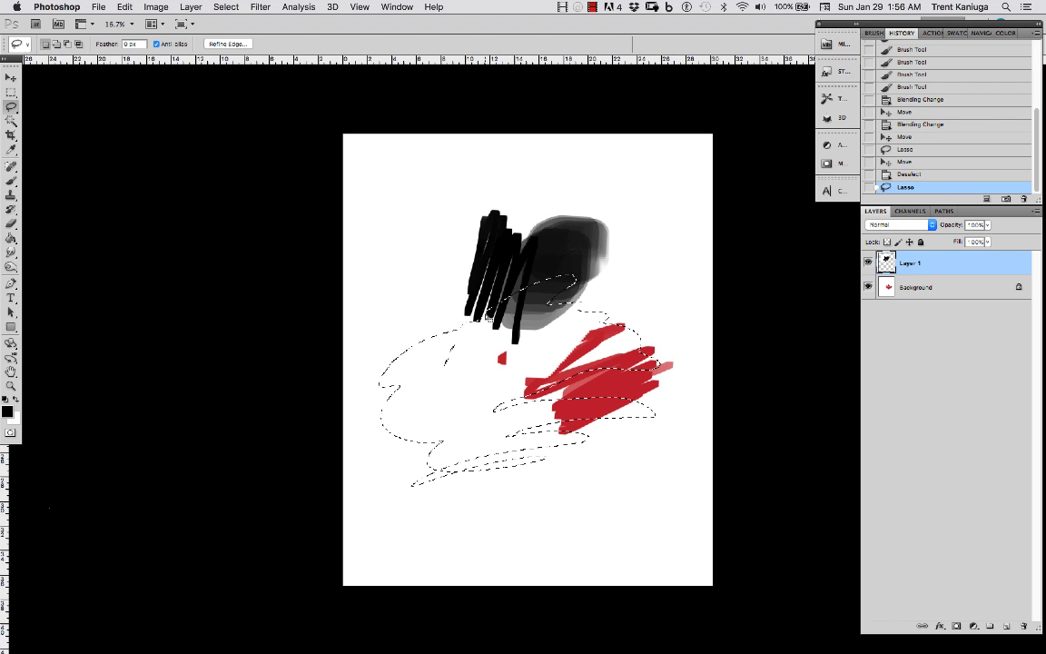
# Step: Choose the soft 1200 px brush preset and paint a soft black gradient inside the lassoed area
pyautogui.click(12, 181)
pyautogui.rightClick(504, 363)
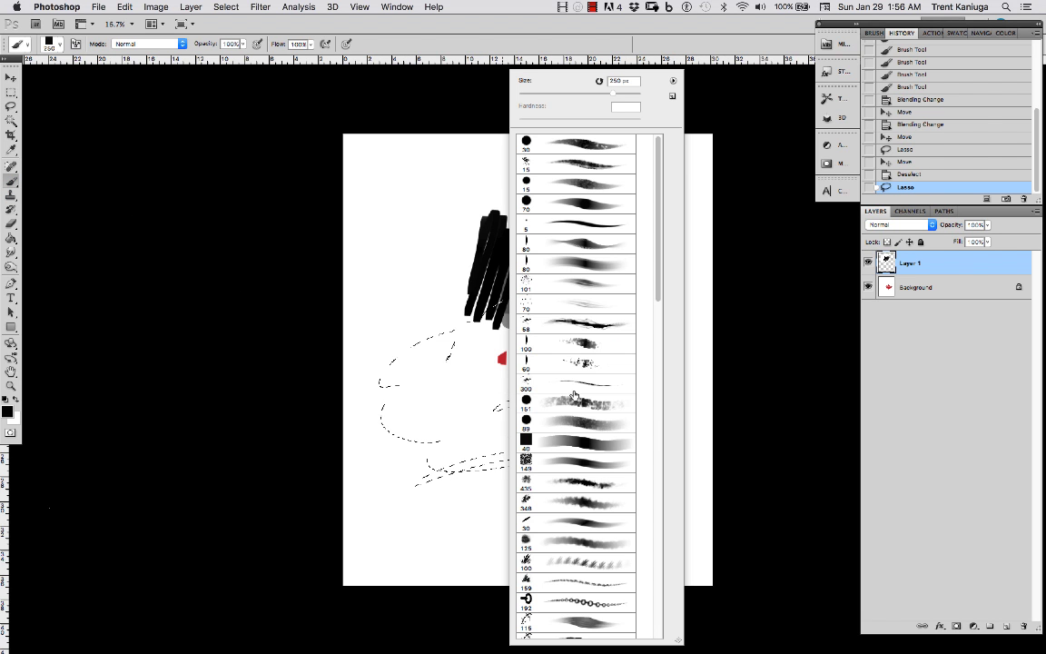
pyautogui.moveTo(655, 275); pyautogui.dragTo(656, 318)
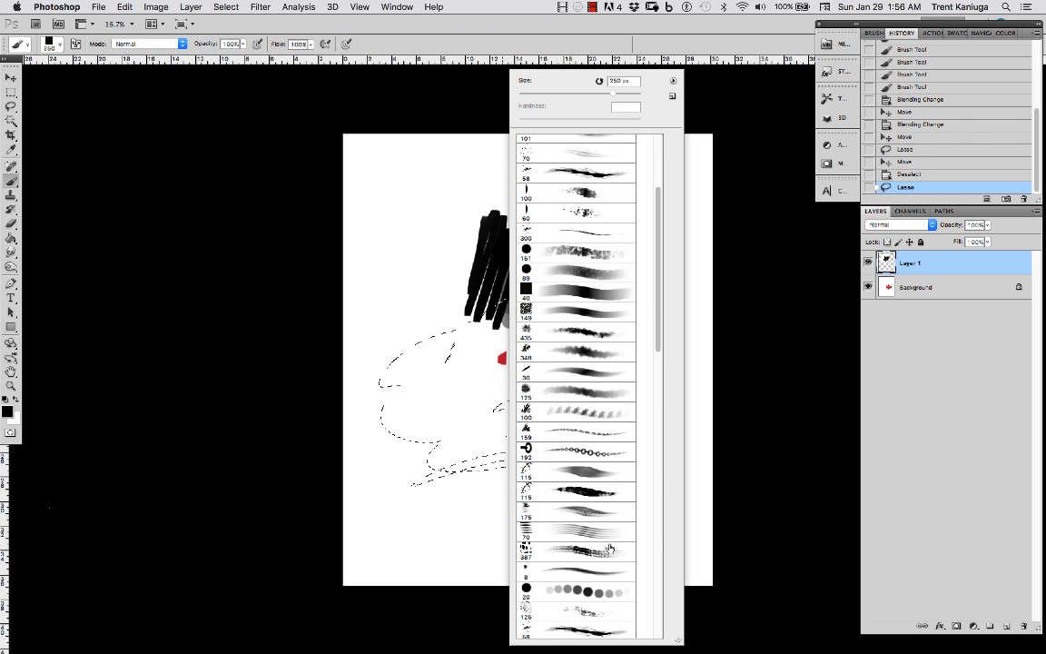
pyautogui.scroll(-5, 594, 344)
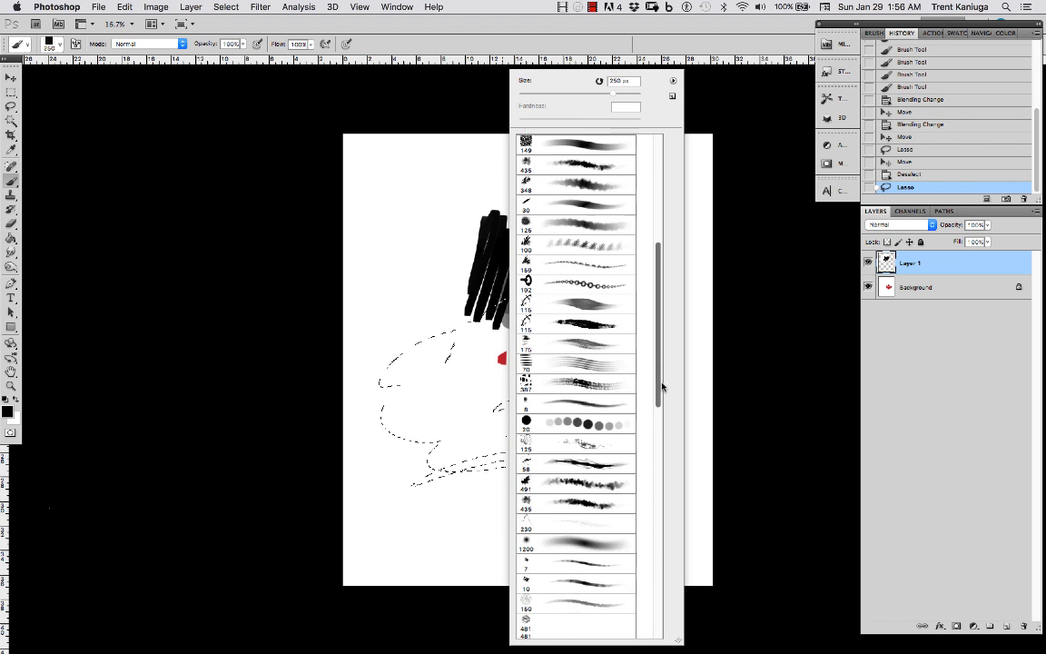
pyautogui.click(603, 534)
pyautogui.moveTo(459, 481)
pyautogui.mouseDown()
pyautogui.moveTo(760, 275)
pyautogui.moveTo(617, 191)
pyautogui.mouseUp()
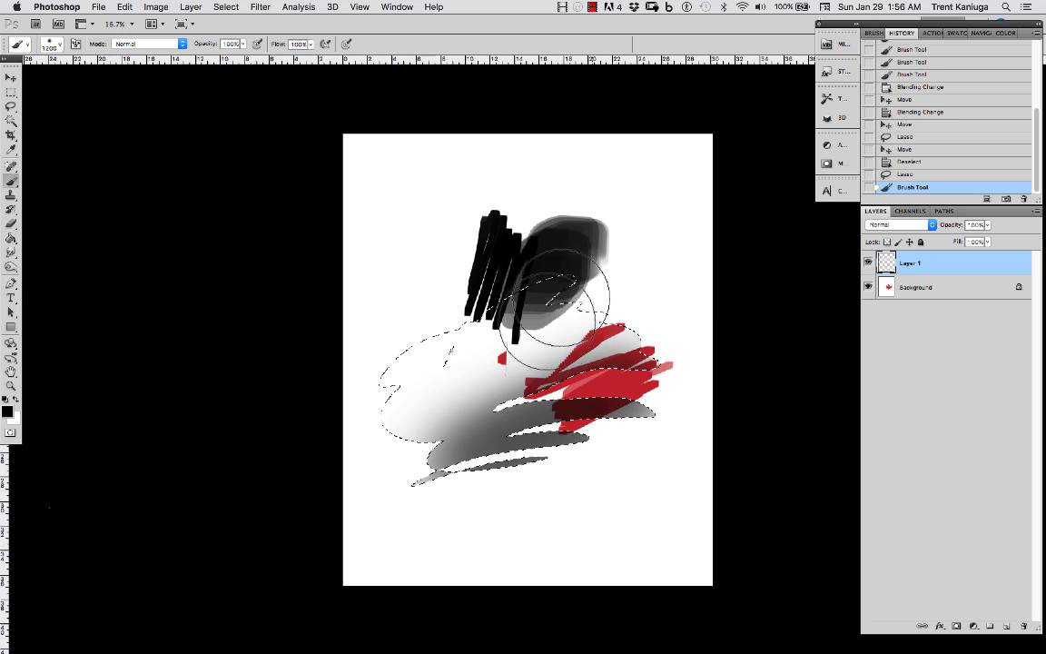
# Step: Enlarge the soft brush to 1500 px and darken the lower and right parts of the selected area with more black strokes
pyautogui.press(']')
pyautogui.press(']')
pyautogui.press(']')
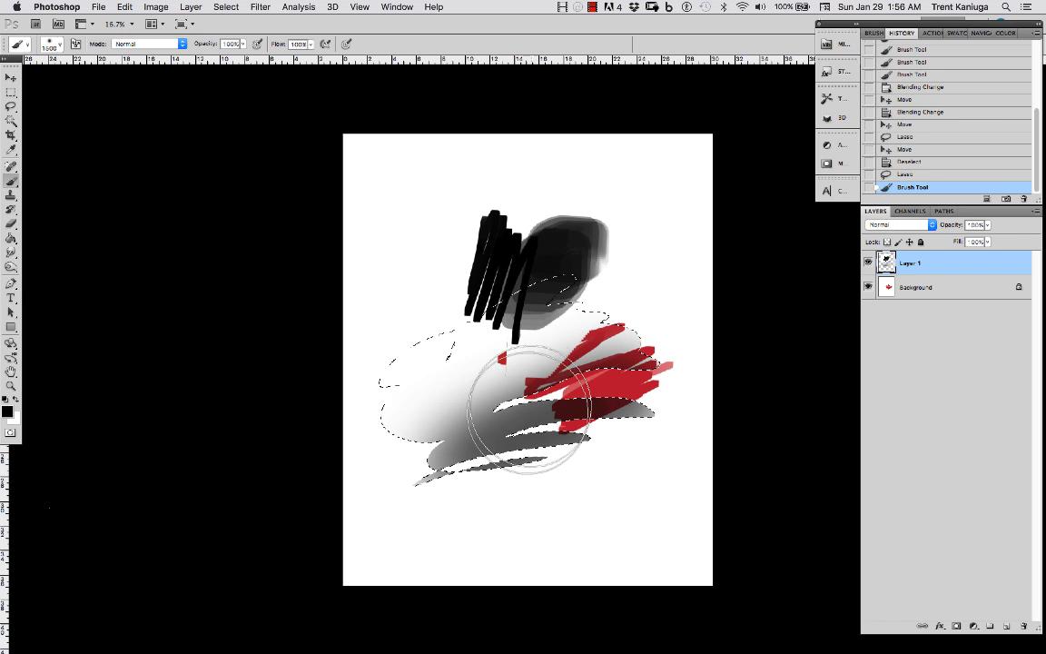
pyautogui.moveTo(472, 427); pyautogui.dragTo(636, 306)
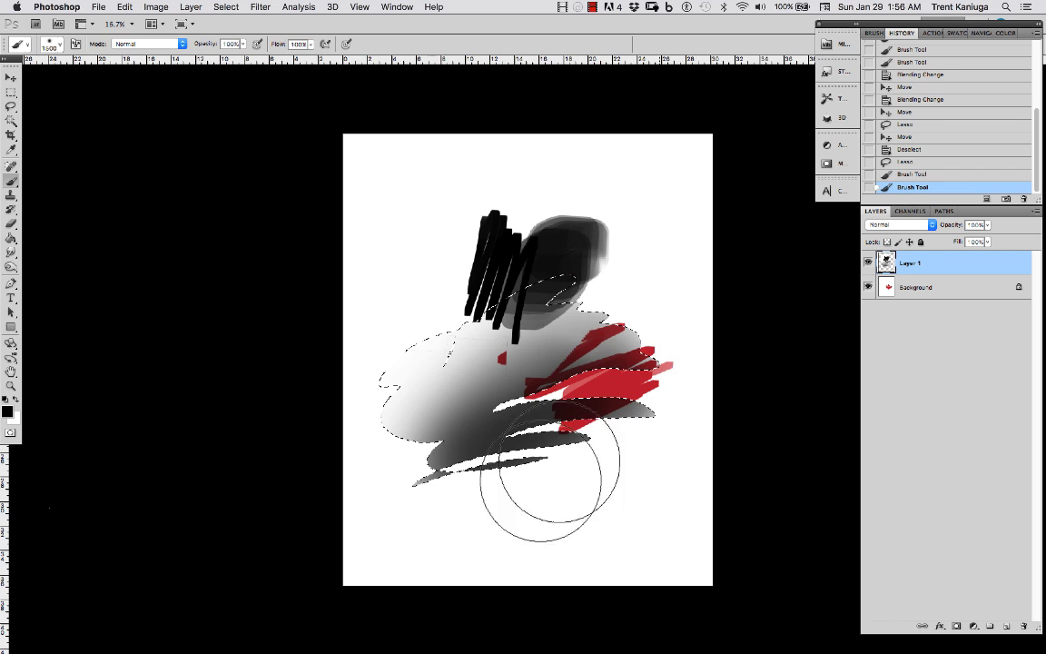
pyautogui.moveTo(549, 477); pyautogui.dragTo(635, 254)
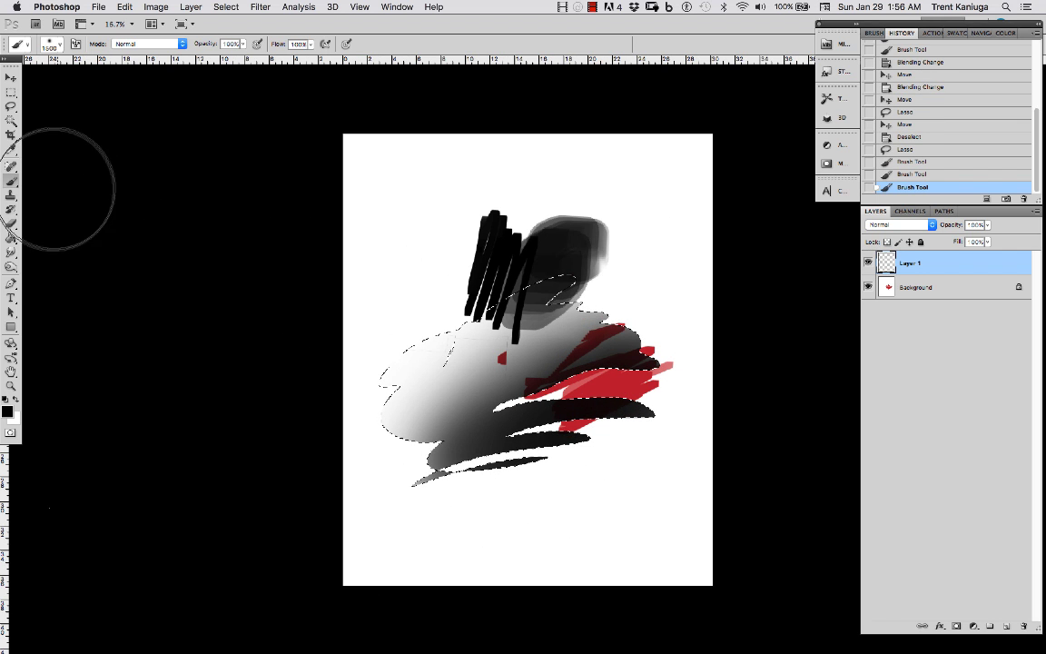
# Step: Choose the 40 px square brush preset and paint a row of thin, steep black lines across the selected area
pyautogui.rightClick(586, 318)
pyautogui.scroll(10, 627, 318)
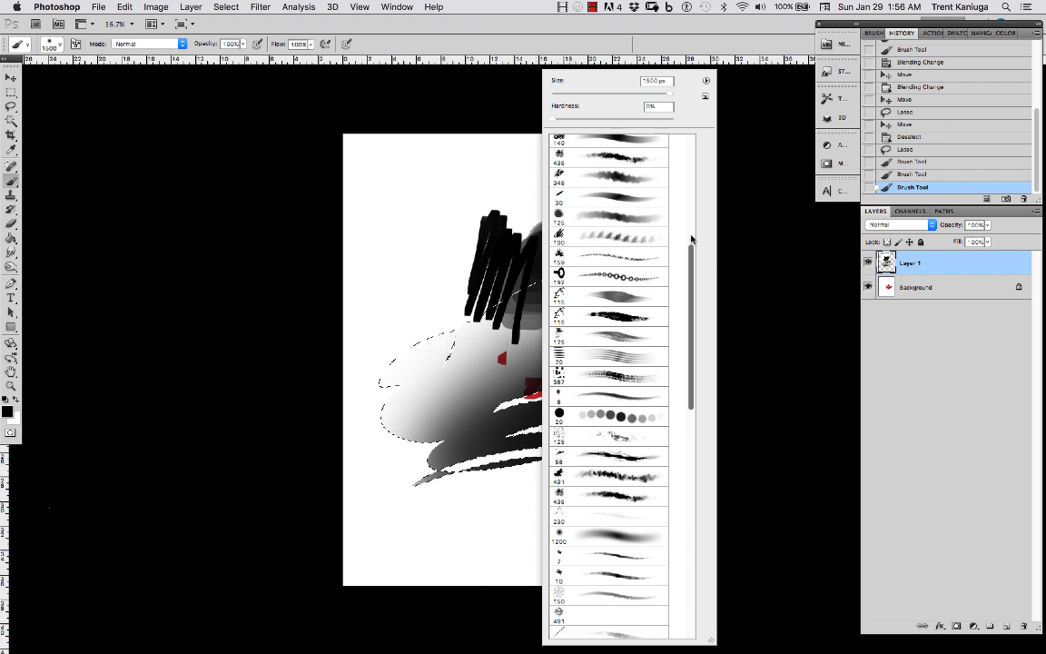
pyautogui.click(616, 438)
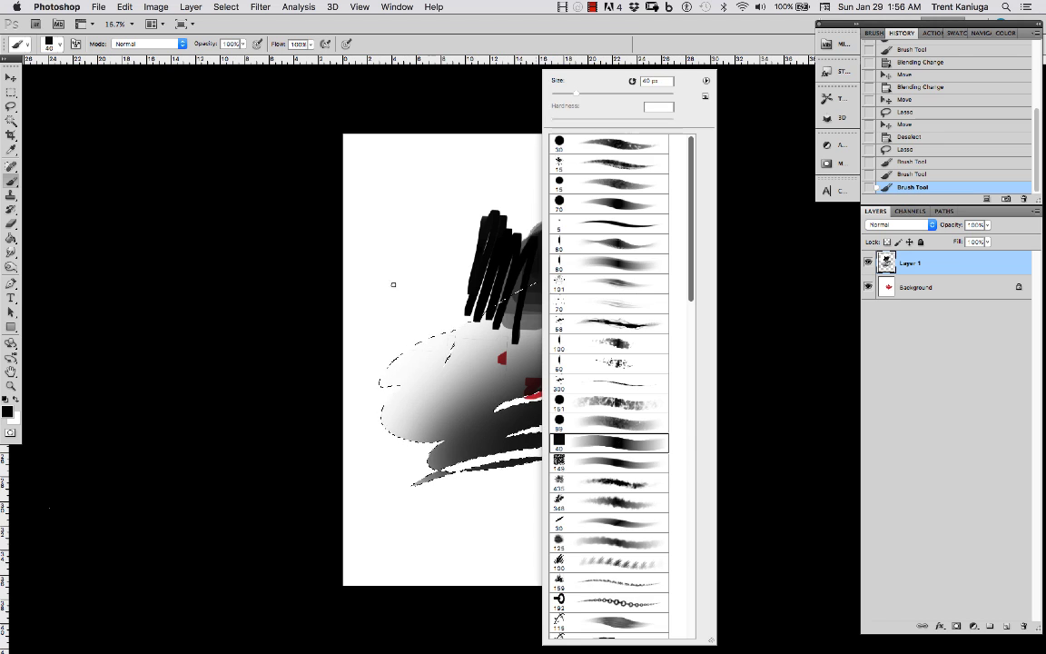
pyautogui.moveTo(392, 300)
pyautogui.mouseDown()
pyautogui.moveTo(413, 437)
pyautogui.moveTo(463, 327)
pyautogui.moveTo(540, 309)
pyautogui.moveTo(625, 331)
pyautogui.mouseUp()
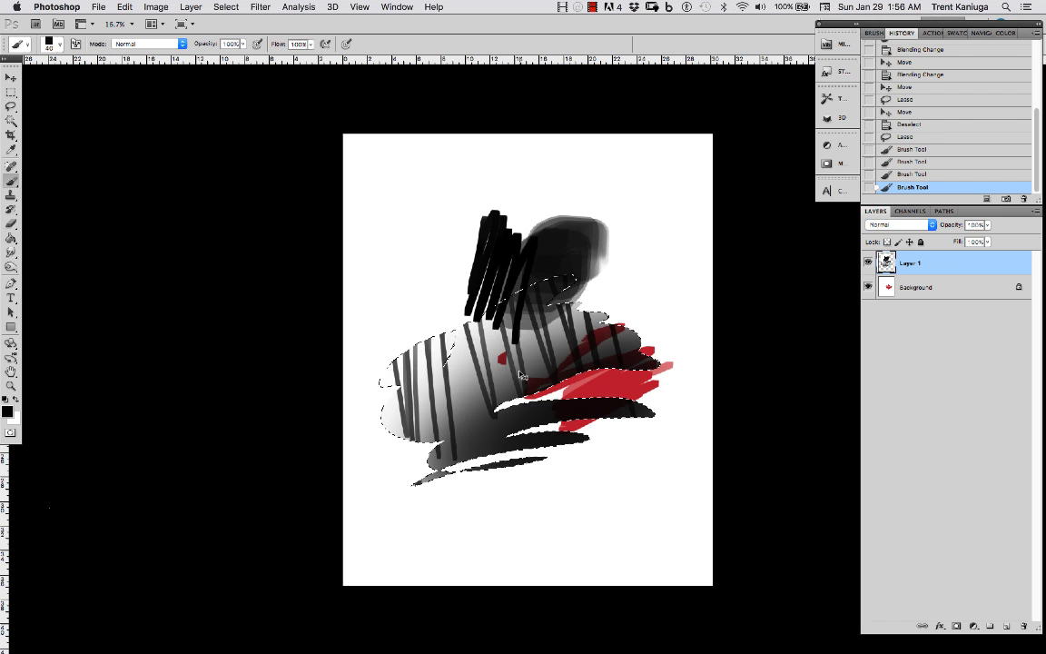
# Step: Deselect the lassoed area, restore the selection from the history, and hide its outline
pyautogui.press('super+d')
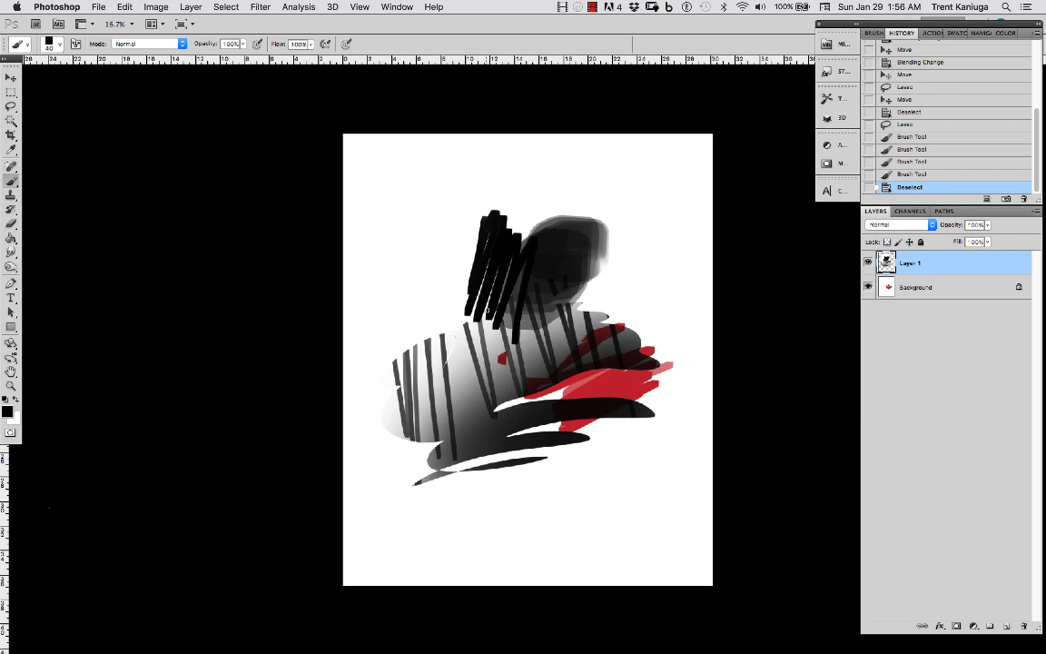
pyautogui.click(912, 174)
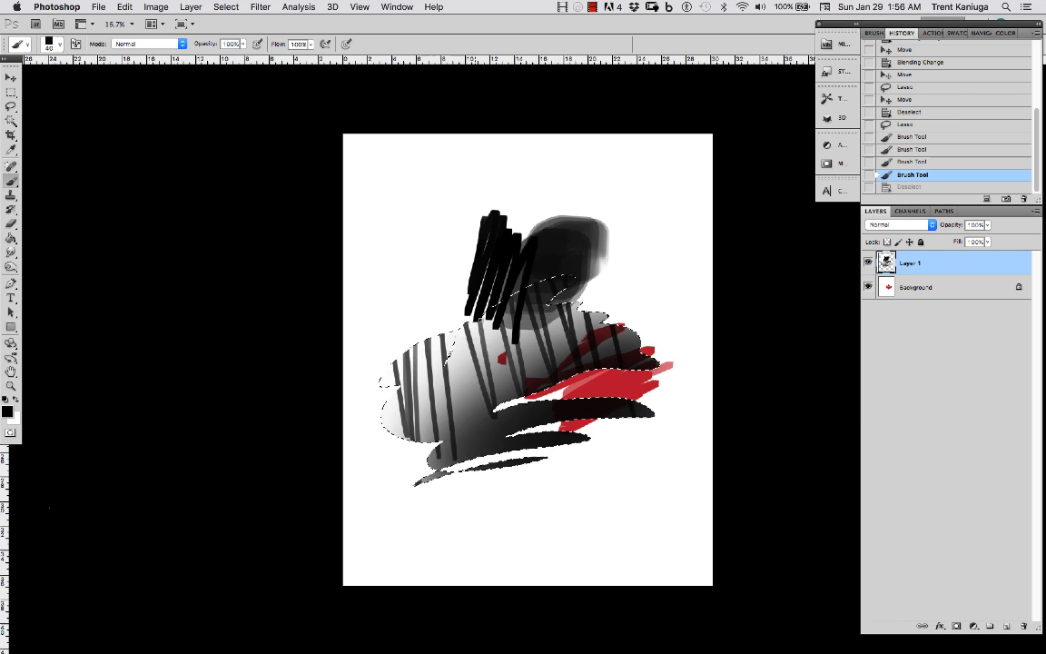
pyautogui.press('super+h')
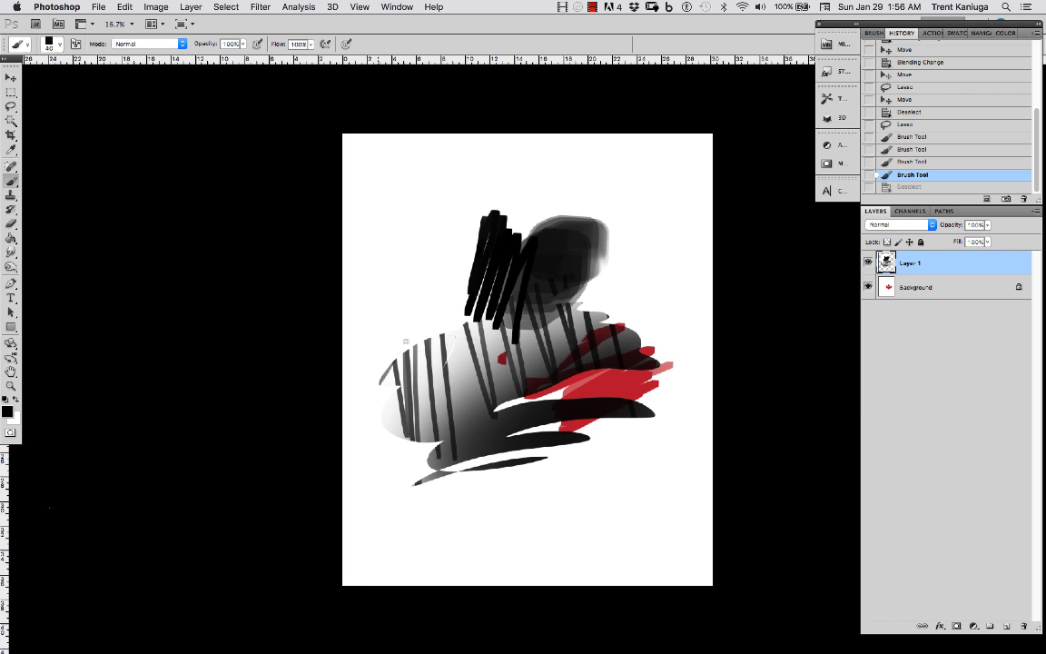
# Step: Shade the left end of the selected shape with translucent black strokes, using the 40 px square brush
pyautogui.moveTo(395, 377); pyautogui.dragTo(397, 436)
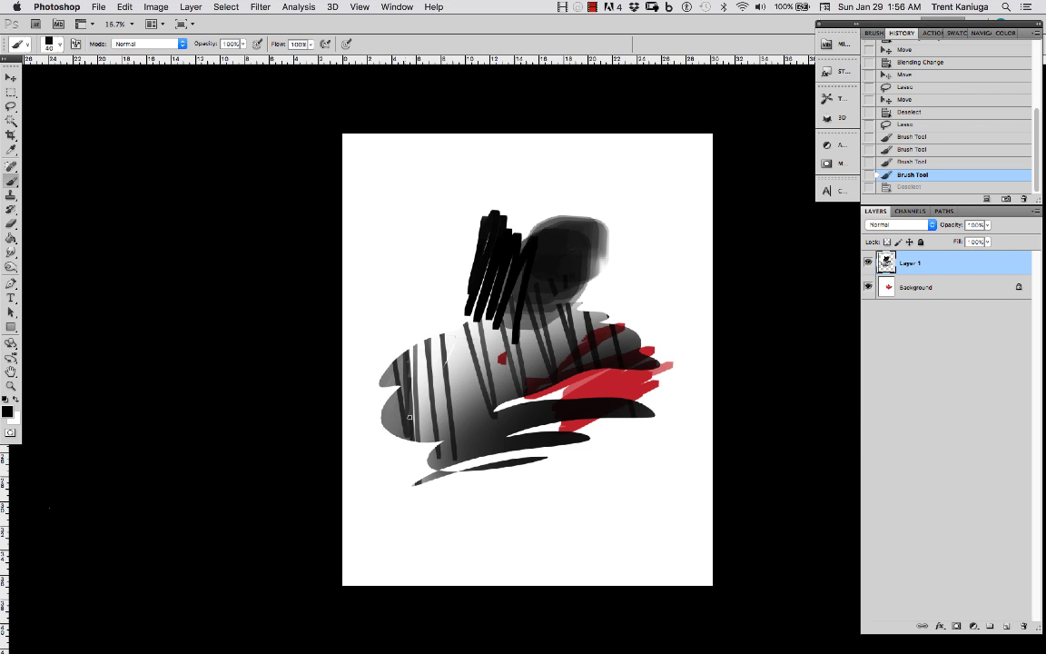
pyautogui.moveTo(413, 388)
pyautogui.mouseDown()
pyautogui.moveTo(399, 345)
pyautogui.moveTo(403, 426)
pyautogui.moveTo(422, 354)
pyautogui.moveTo(443, 456)
pyautogui.moveTo(399, 363)
pyautogui.moveTo(442, 430)
pyautogui.mouseUp()
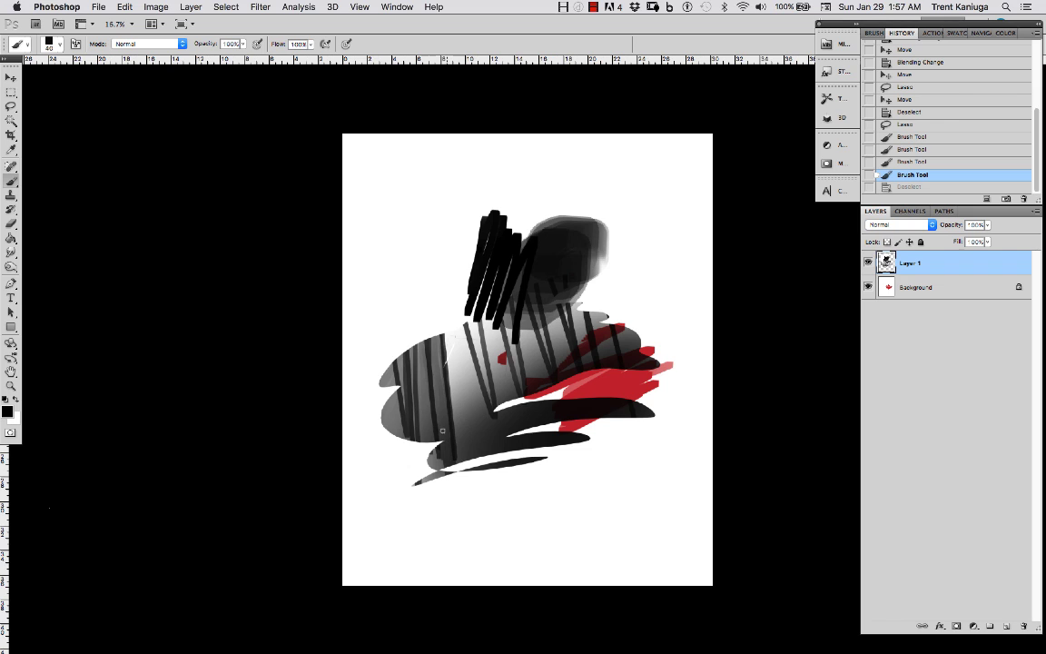
pyautogui.moveTo(435, 479); pyautogui.dragTo(445, 464)
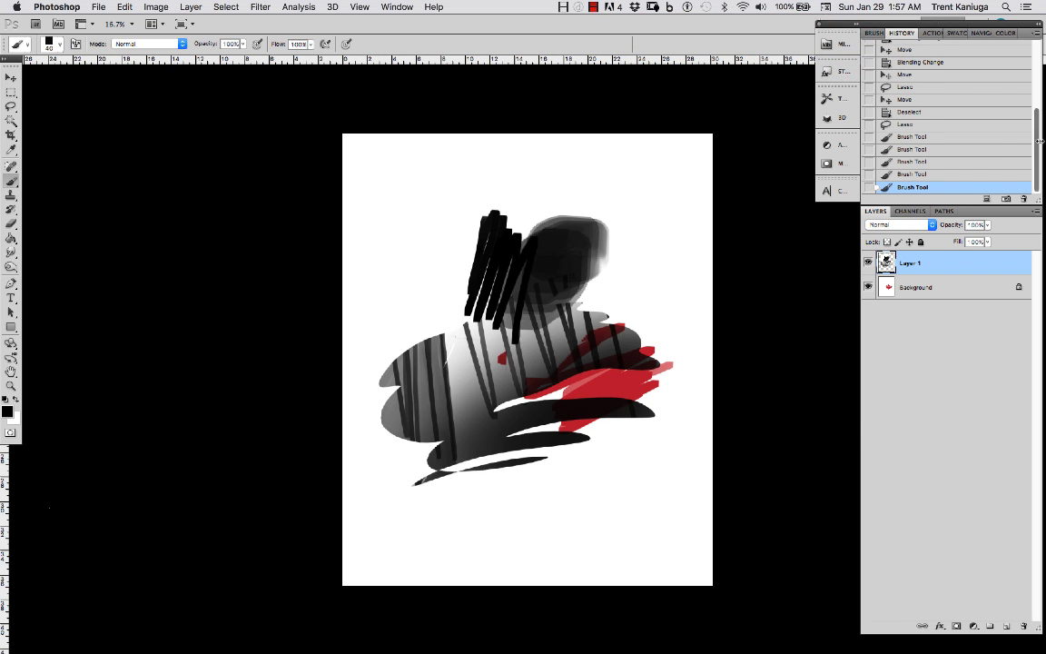
pyautogui.moveTo(1035, 138)
pyautogui.mouseDown()
pyautogui.moveTo(1033, 59)
pyautogui.moveTo(1036, 172)
pyautogui.moveTo(1037, 137)
pyautogui.moveTo(730, 155)
pyautogui.mouseUp()
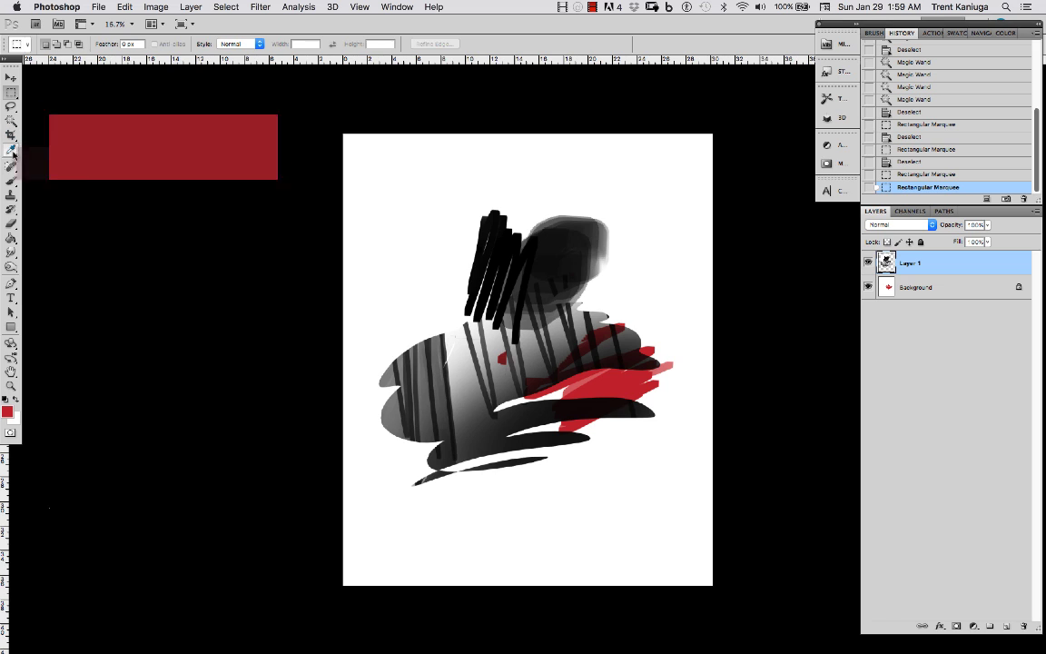
# Step: Change the foreground colour to black with the Eyedropper tool
pyautogui.click(12, 151)
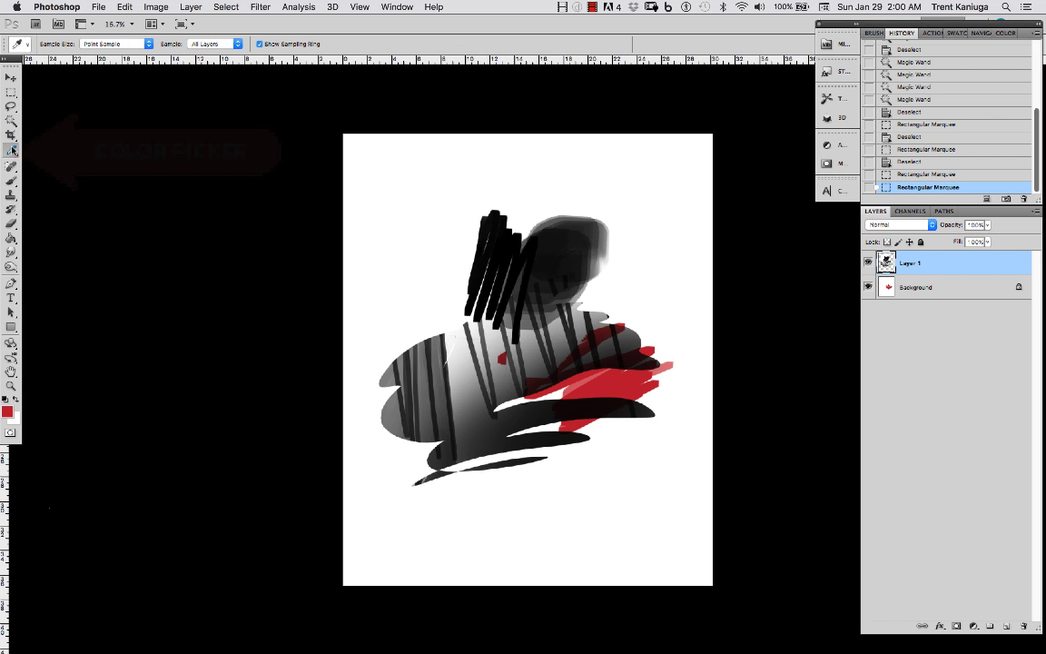
pyautogui.click(294, 270)
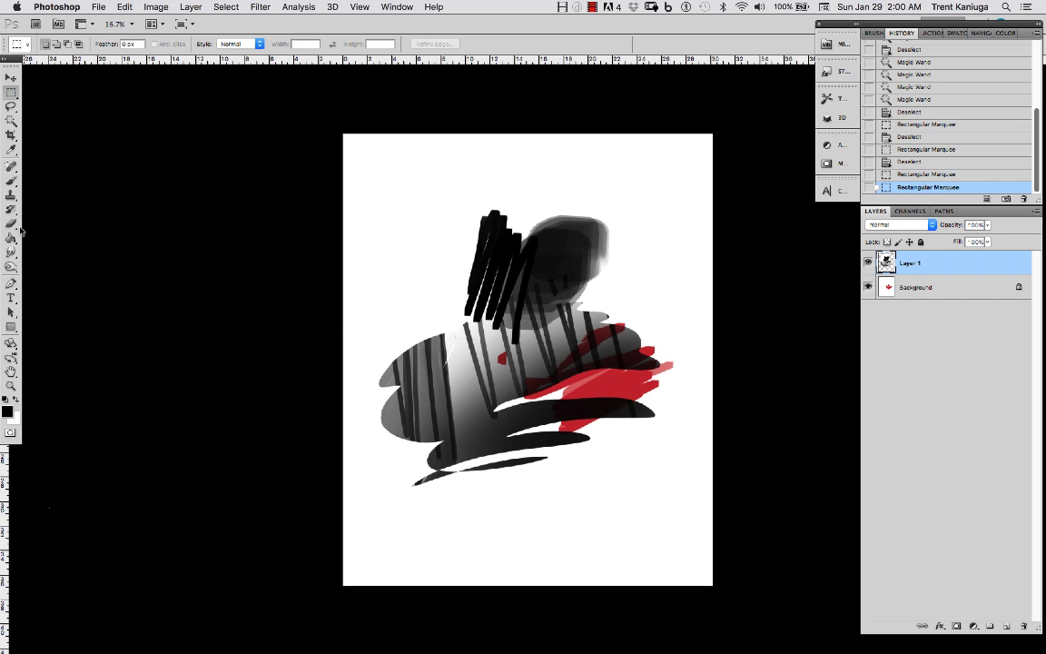
# Step: Switch to the Brush tool and choose the 40 px square brush preset
pyautogui.click(11, 181)
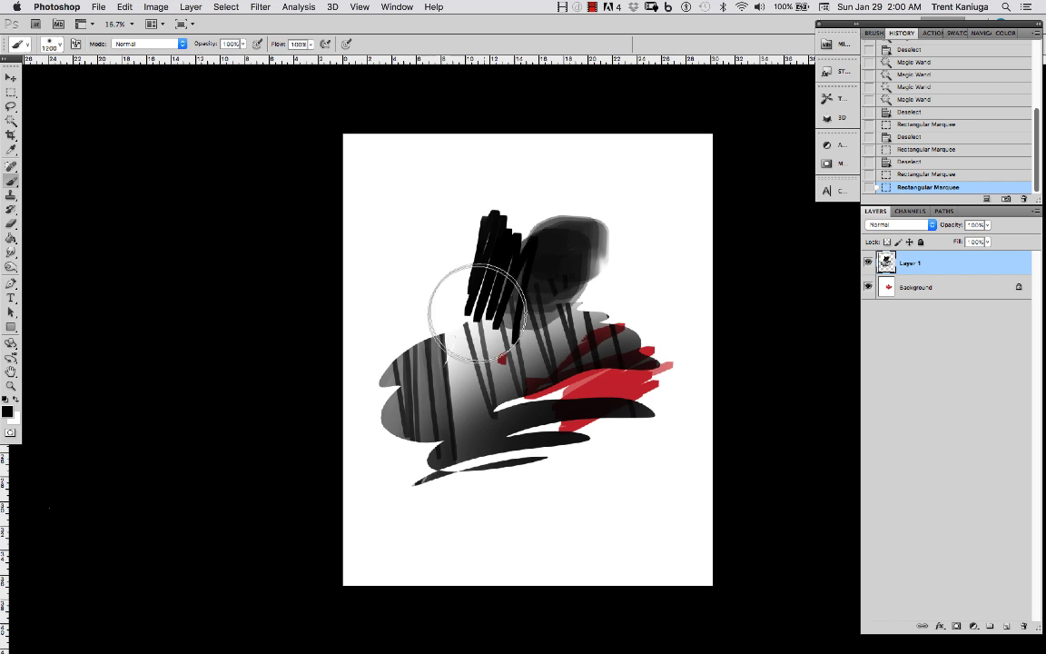
pyautogui.rightClick(424, 273)
pyautogui.moveTo(623, 346); pyautogui.dragTo(625, 313)
pyautogui.click(538, 182)
pyautogui.click(349, 330)
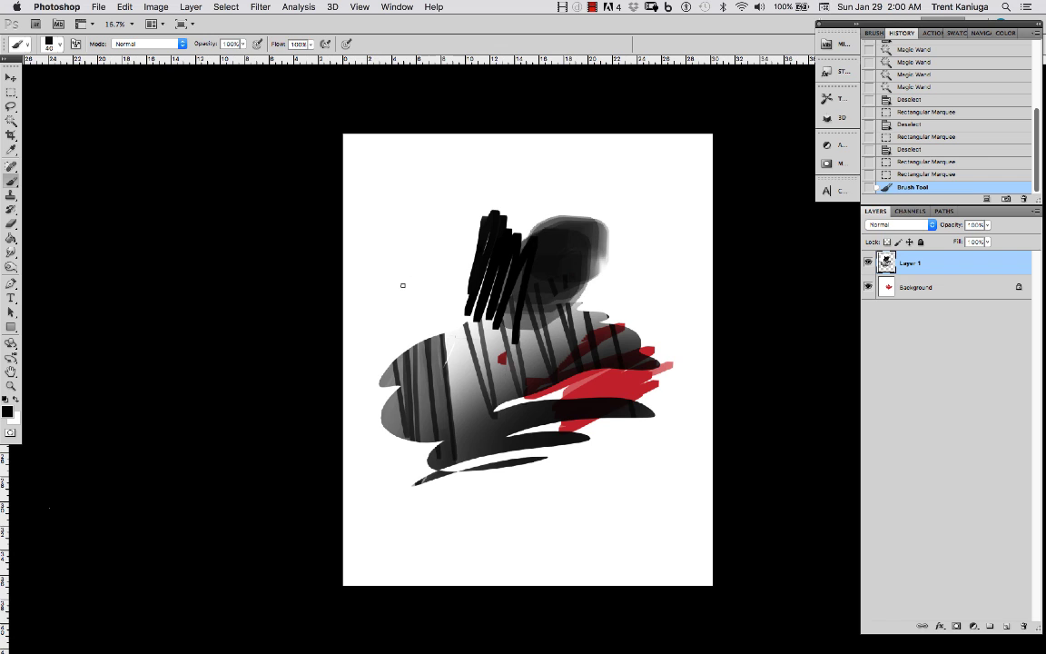
# Step: Browse through the list of brush presets without choosing another one, and return to the Brush tool
pyautogui.rightClick(394, 278)
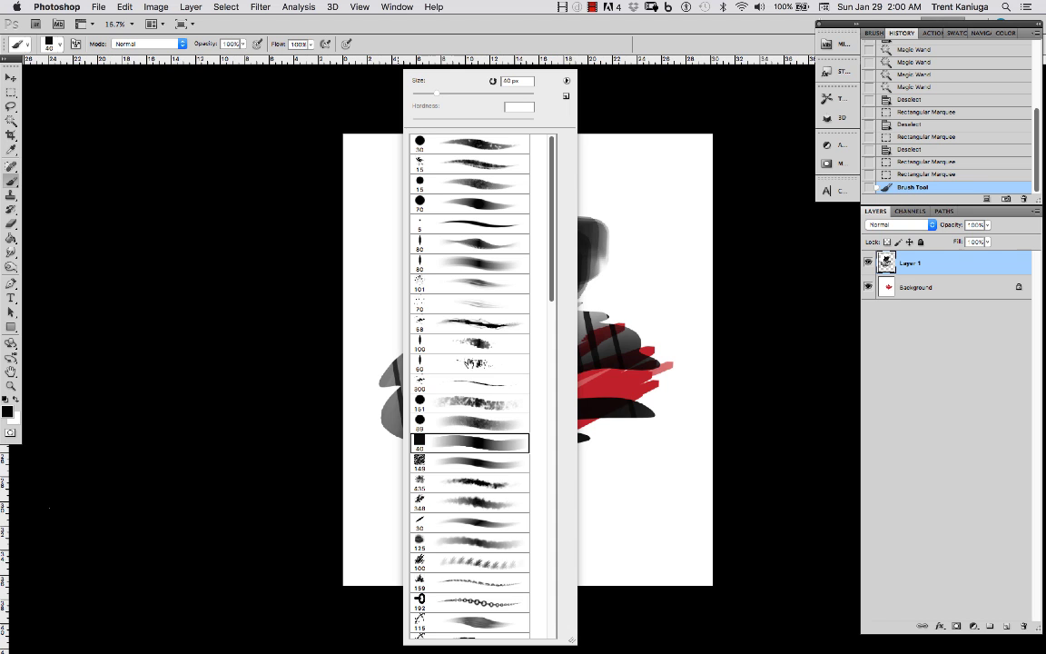
pyautogui.scroll(-5, 545, 232)
pyautogui.scroll(5, 538, 173)
pyautogui.moveTo(552, 277)
pyautogui.mouseDown()
pyautogui.moveTo(553, 350)
pyautogui.moveTo(550, 244)
pyautogui.mouseUp()
pyautogui.click(261, 250)
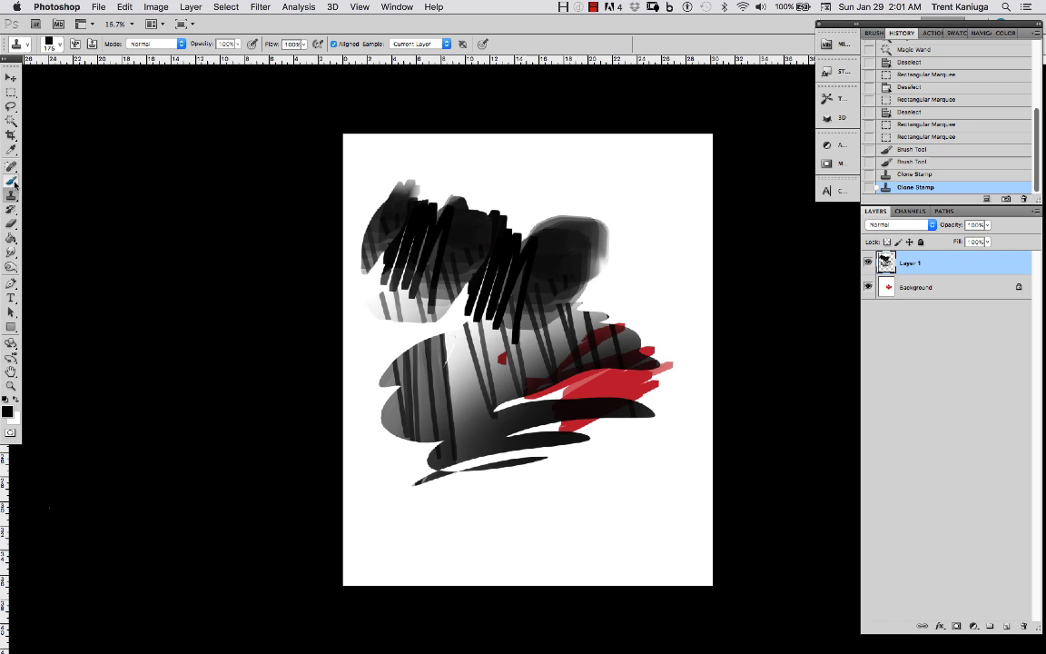
pyautogui.click(14, 183)
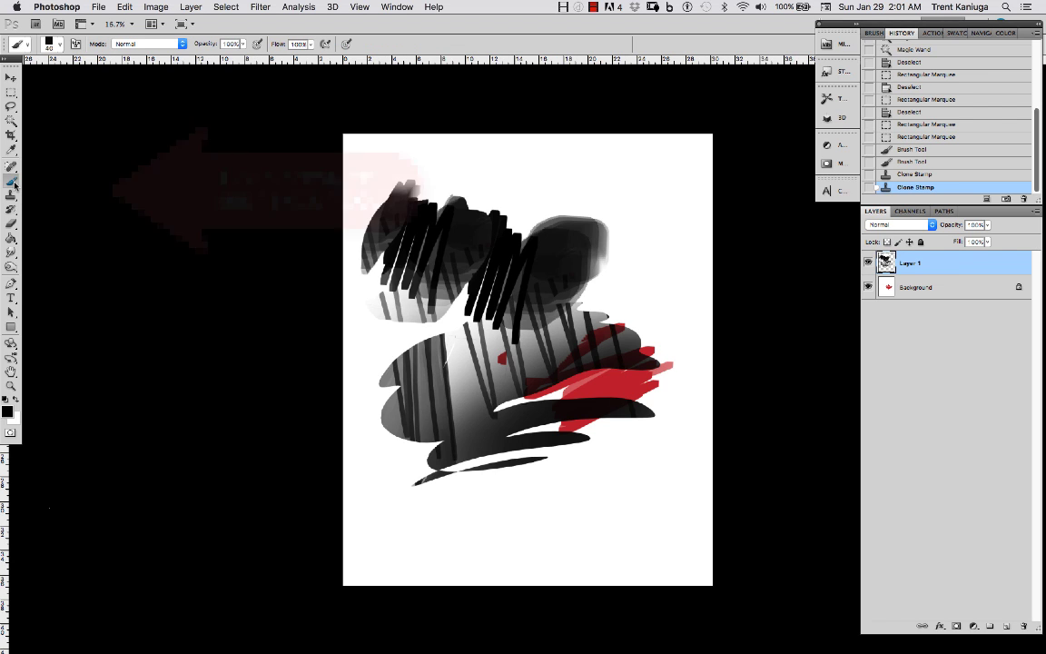
# Step: Switch to the Pencil tool and scribble several short black strokes above the artwork, near the canvas's upper edge
pyautogui.click(15, 184)
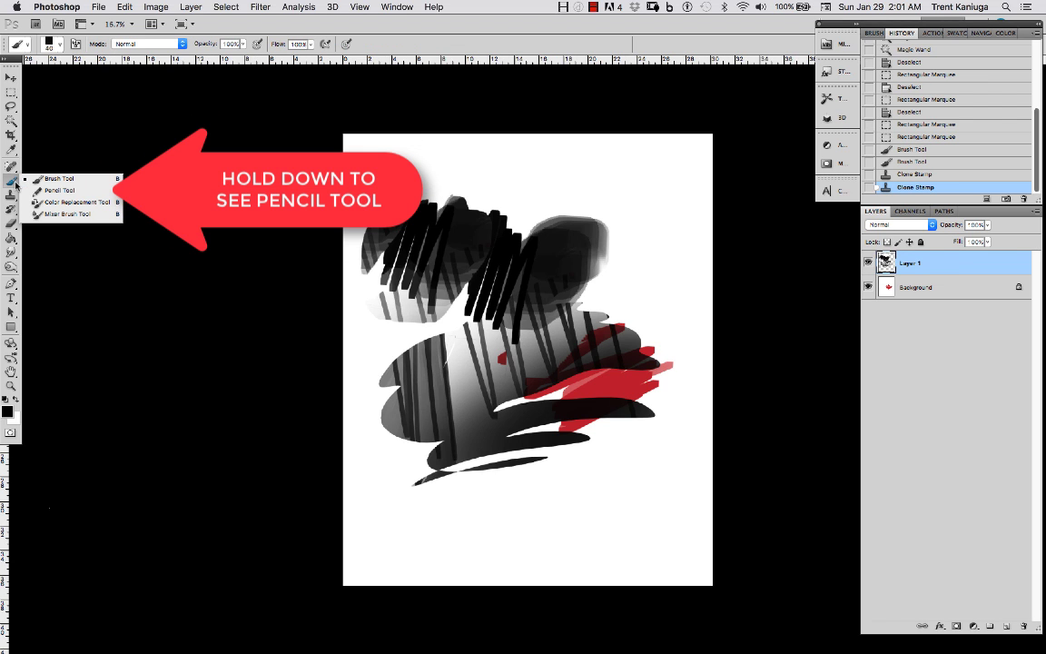
pyautogui.click(60, 191)
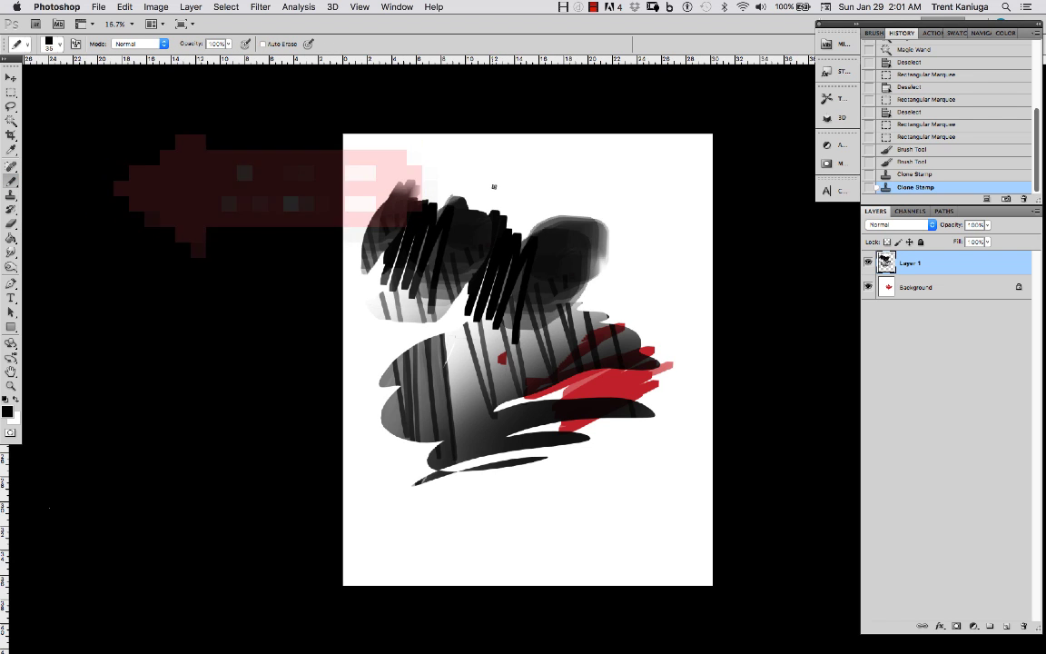
pyautogui.moveTo(470, 182)
pyautogui.mouseDown()
pyautogui.moveTo(523, 177)
pyautogui.moveTo(542, 189)
pyautogui.moveTo(484, 189)
pyautogui.moveTo(581, 178)
pyautogui.moveTo(537, 210)
pyautogui.moveTo(511, 183)
pyautogui.moveTo(624, 172)
pyautogui.mouseUp()
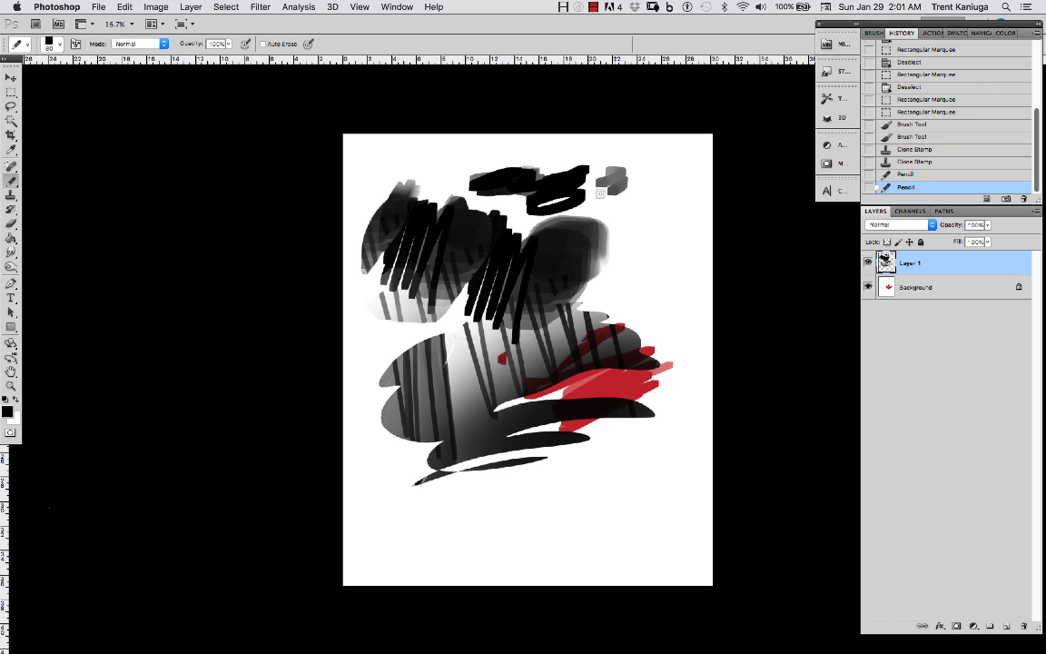
# Step: Switch to the Mixer Brush tool and choose the 387 px textured brush preset
pyautogui.rightClick(12, 182)
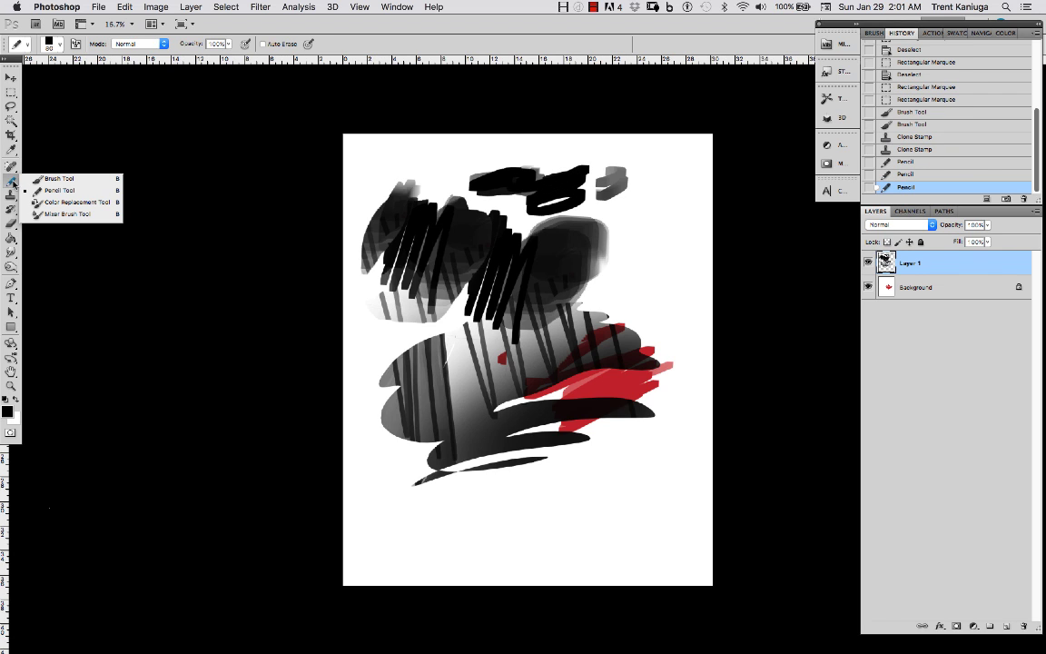
pyautogui.click(45, 219)
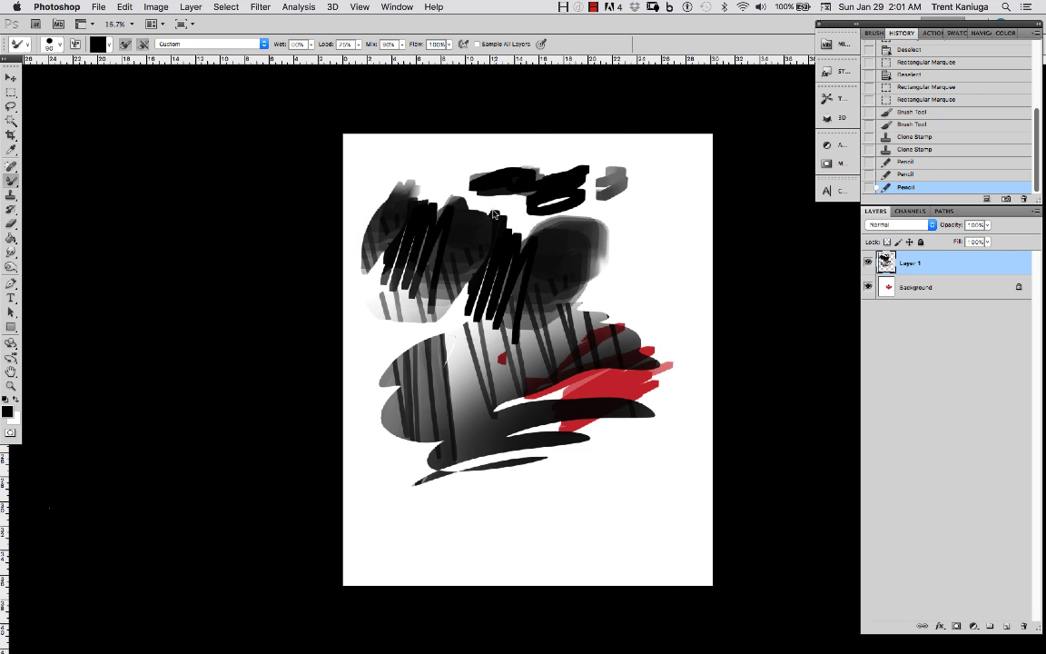
pyautogui.rightClick(447, 190)
pyautogui.moveTo(648, 287); pyautogui.dragTo(651, 421)
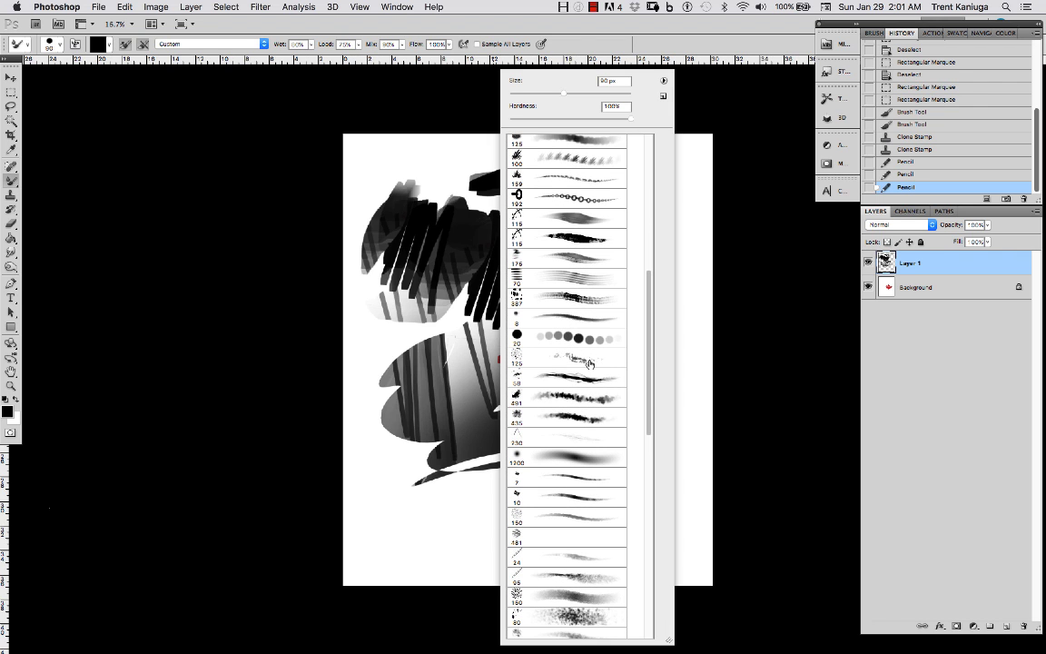
pyautogui.click(582, 305)
# Step: Undo a first Mixer Brush test stroke and smear textured paint over the black strokes in the artwork's upper-left part
pyautogui.moveTo(426, 272)
pyautogui.mouseDown()
pyautogui.moveTo(414, 372)
pyautogui.moveTo(427, 417)
pyautogui.mouseUp()
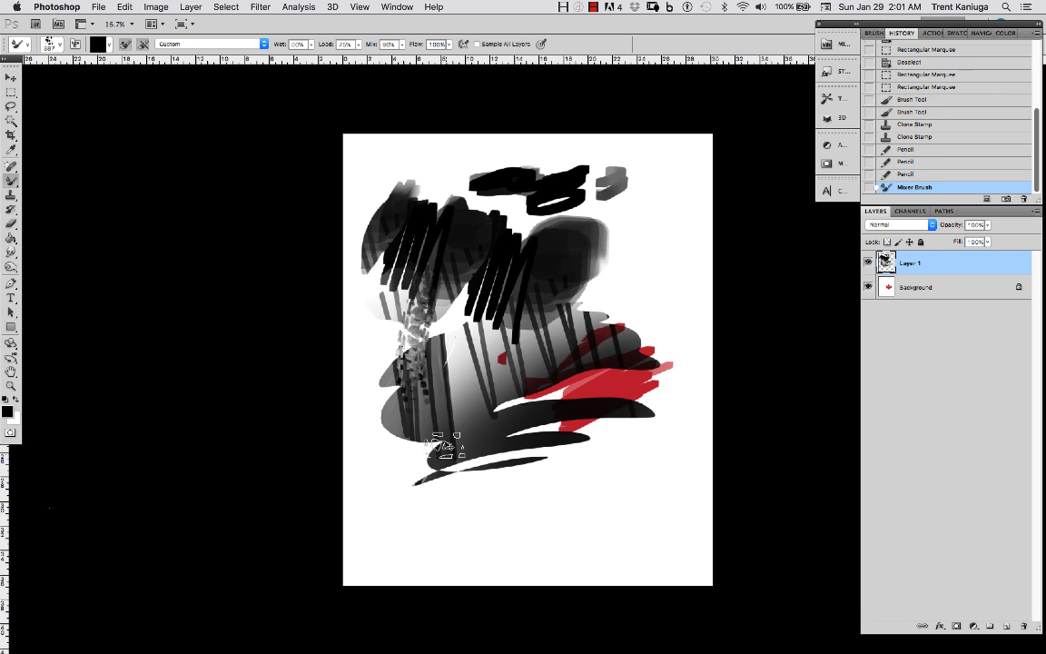
pyautogui.press('super+z')
pyautogui.moveTo(386, 269)
pyautogui.mouseDown()
pyautogui.moveTo(363, 336)
pyautogui.moveTo(340, 273)
pyautogui.moveTo(365, 266)
pyautogui.moveTo(366, 193)
pyautogui.moveTo(400, 173)
pyautogui.moveTo(458, 195)
pyautogui.mouseUp()
# Step: Change the Mixer Brush to a round preset, test it on the upper-left strokes, and enlarge it to 500 px
pyautogui.rightClick(454, 231)
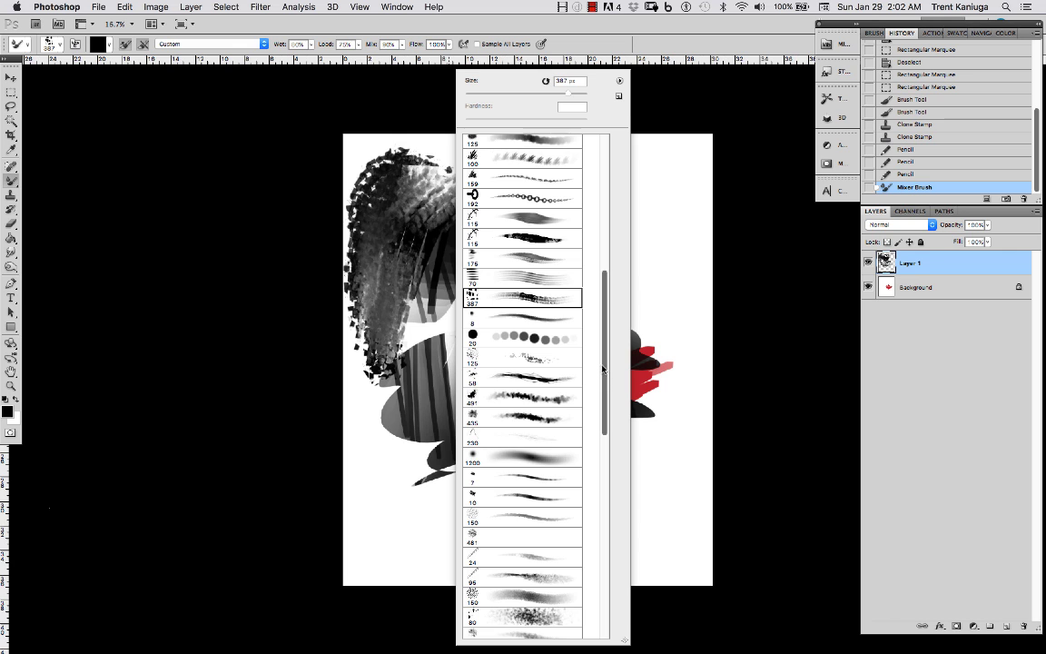
pyautogui.moveTo(608, 385)
pyautogui.mouseDown()
pyautogui.moveTo(608, 572)
pyautogui.moveTo(585, 250)
pyautogui.mouseUp()
pyautogui.click(531, 275)
pyautogui.moveTo(421, 269)
pyautogui.mouseDown()
pyautogui.moveTo(438, 300)
pyautogui.moveTo(414, 341)
pyautogui.mouseUp()
pyautogui.press(']')
pyautogui.press(']')
pyautogui.press(']')
pyautogui.press(']')
pyautogui.press(']')
pyautogui.press(']')
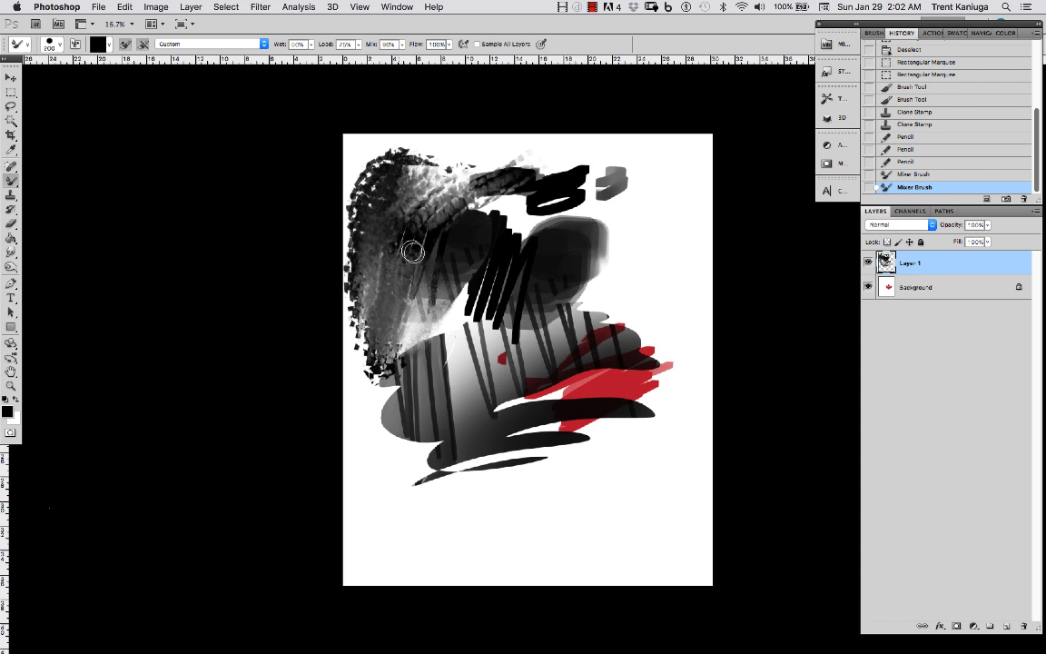
pyautogui.press(']')
# Step: Blend the artwork with 500 px Mixer Brush strokes down its left side and across the black strokes in its upper half
pyautogui.moveTo(416, 247); pyautogui.dragTo(388, 418)
pyautogui.moveTo(405, 342)
pyautogui.mouseDown()
pyautogui.moveTo(400, 390)
pyautogui.moveTo(376, 458)
pyautogui.mouseUp()
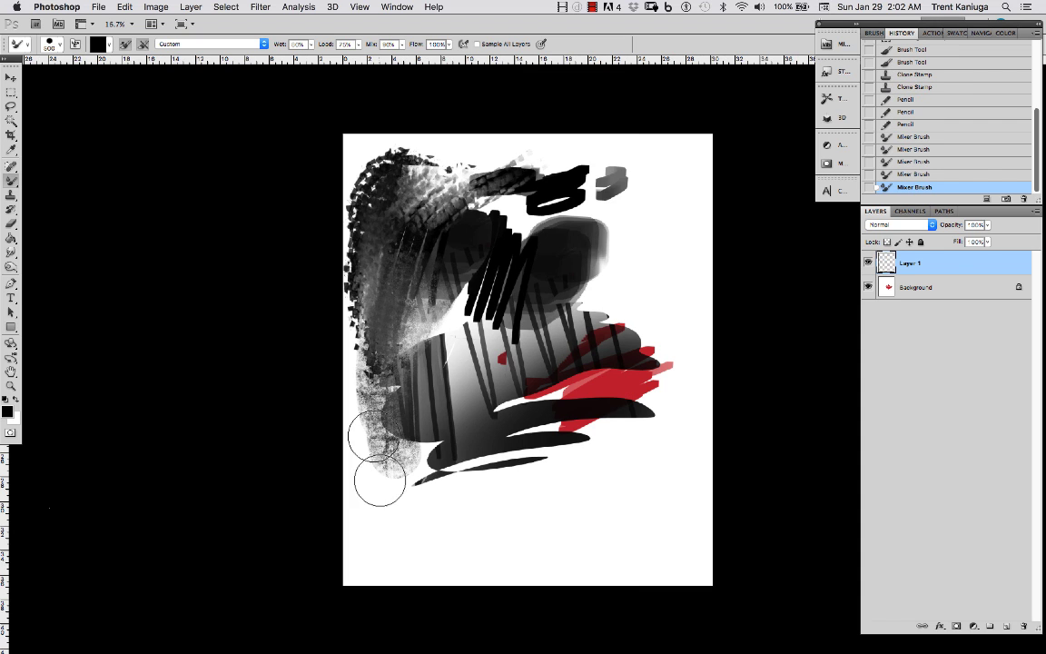
pyautogui.moveTo(383, 358); pyautogui.dragTo(391, 498)
pyautogui.moveTo(368, 381); pyautogui.dragTo(413, 539)
pyautogui.moveTo(453, 473)
pyautogui.mouseDown()
pyautogui.moveTo(422, 446)
pyautogui.moveTo(474, 479)
pyautogui.mouseUp()
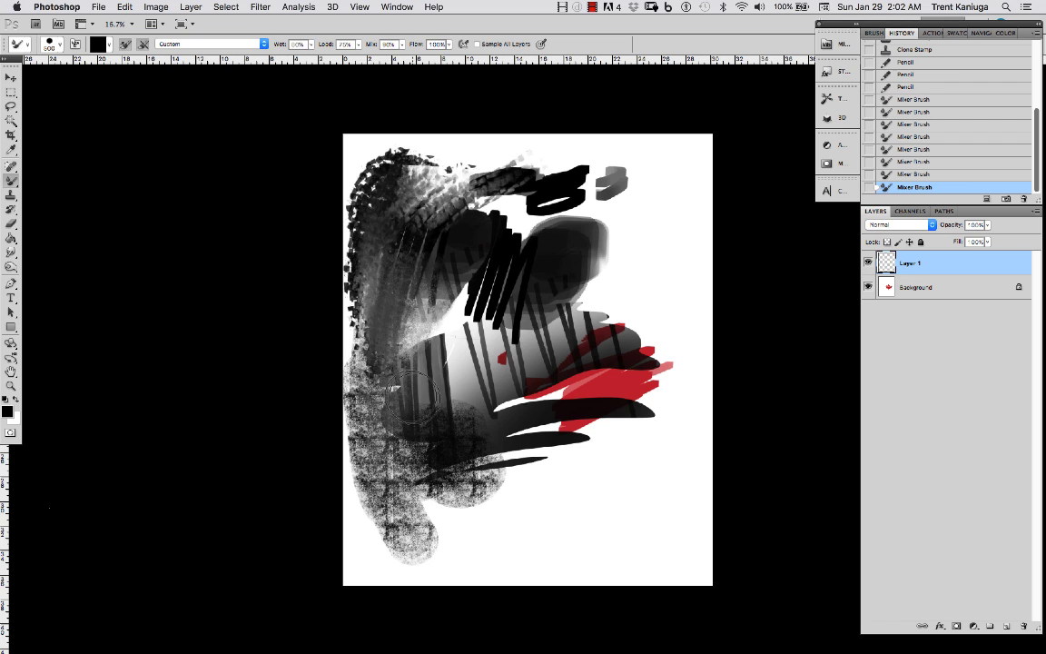
pyautogui.moveTo(408, 407)
pyautogui.mouseDown()
pyautogui.moveTo(407, 312)
pyautogui.moveTo(453, 277)
pyautogui.mouseUp()
pyautogui.moveTo(495, 216)
pyautogui.mouseDown()
pyautogui.moveTo(500, 185)
pyautogui.moveTo(556, 170)
pyautogui.moveTo(509, 205)
pyautogui.moveTo(514, 229)
pyautogui.moveTo(547, 230)
pyautogui.moveTo(568, 204)
pyautogui.moveTo(563, 178)
pyautogui.moveTo(530, 202)
pyautogui.moveTo(535, 186)
pyautogui.moveTo(491, 236)
pyautogui.moveTo(570, 218)
pyautogui.moveTo(528, 224)
pyautogui.moveTo(535, 194)
pyautogui.moveTo(514, 250)
pyautogui.moveTo(540, 243)
pyautogui.moveTo(562, 208)
pyautogui.moveTo(540, 207)
pyautogui.moveTo(522, 238)
pyautogui.moveTo(529, 223)
pyautogui.moveTo(504, 216)
pyautogui.moveTo(573, 168)
pyautogui.moveTo(515, 196)
pyautogui.moveTo(525, 258)
pyautogui.moveTo(487, 194)
pyautogui.moveTo(475, 218)
pyautogui.moveTo(497, 276)
pyautogui.moveTo(454, 324)
pyautogui.moveTo(428, 322)
pyautogui.moveTo(473, 271)
pyautogui.moveTo(430, 238)
pyautogui.moveTo(440, 303)
pyautogui.moveTo(428, 284)
pyautogui.moveTo(403, 309)
pyautogui.moveTo(385, 243)
pyautogui.moveTo(440, 231)
pyautogui.moveTo(416, 395)
pyautogui.moveTo(474, 257)
pyautogui.moveTo(459, 251)
pyautogui.moveTo(503, 316)
pyautogui.mouseUp()
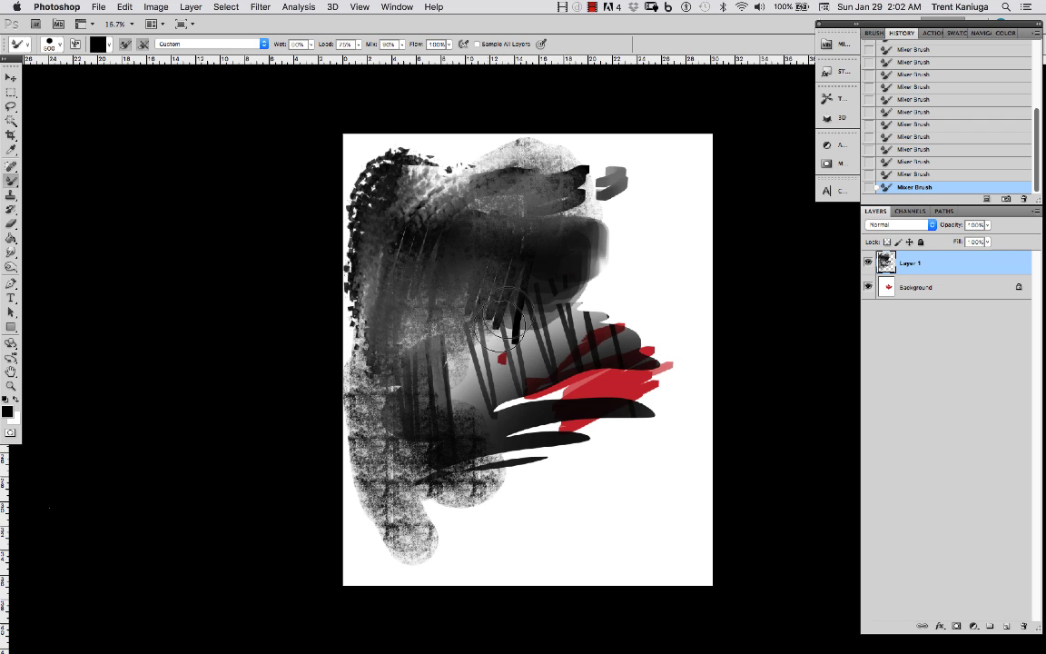
# Step: Try an Eraser stroke in the middle of the artwork and undo it
pyautogui.click(12, 180)
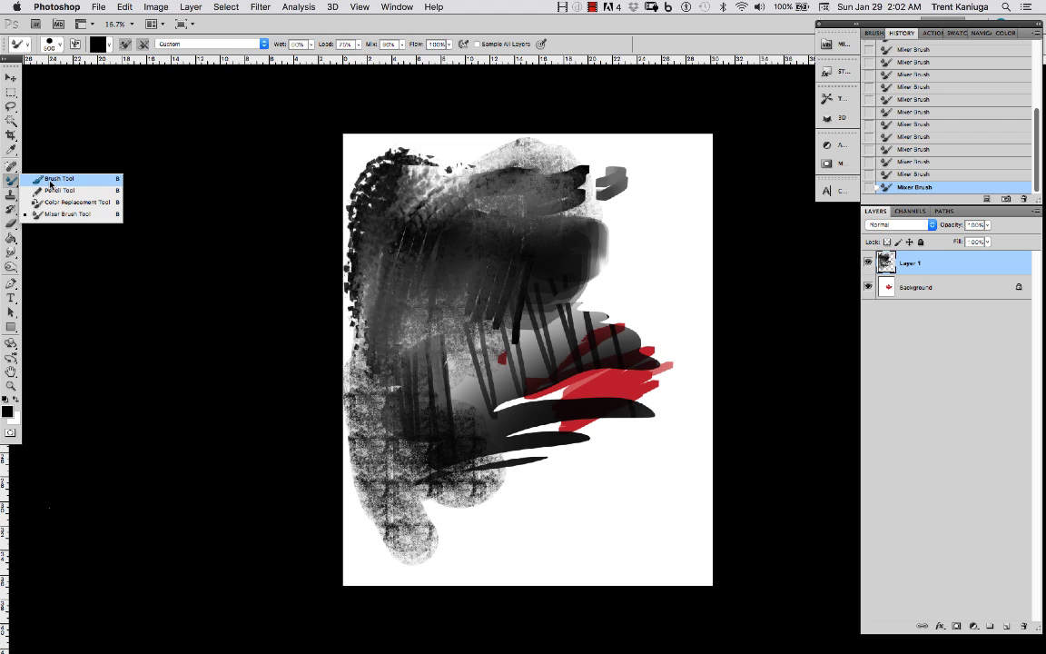
pyautogui.click(52, 181)
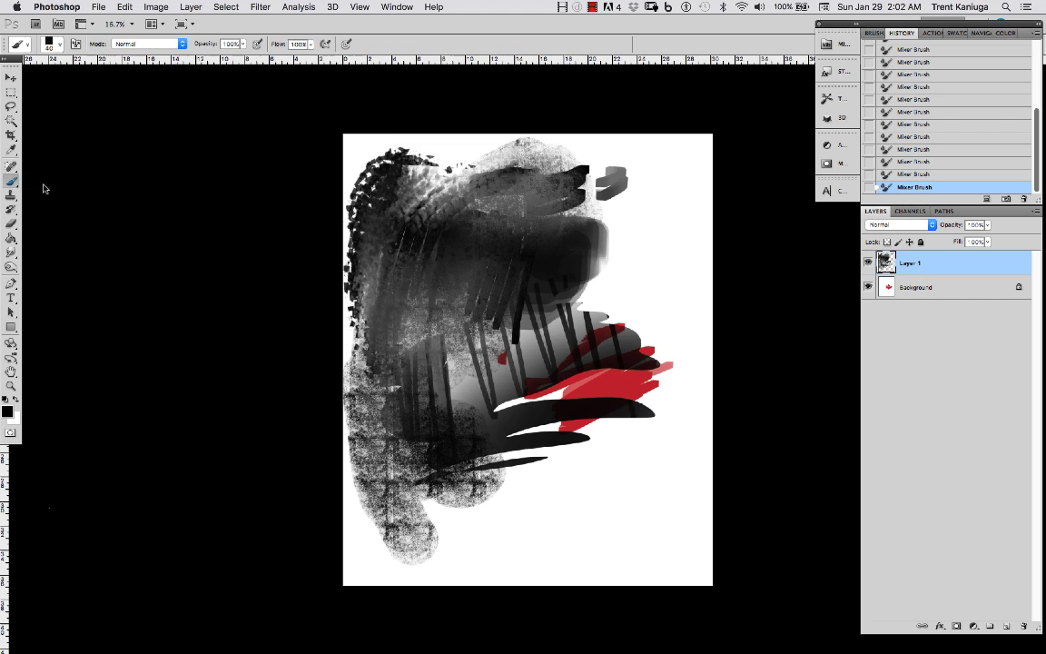
pyautogui.click(12, 224)
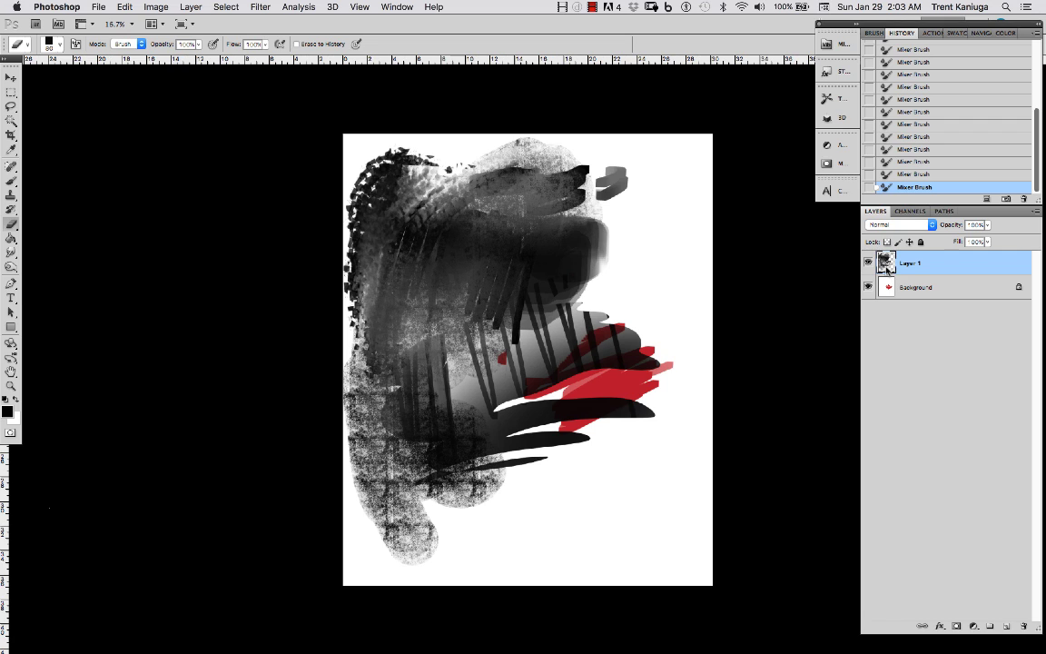
pyautogui.moveTo(544, 387)
pyautogui.mouseDown()
pyautogui.moveTo(569, 415)
pyautogui.moveTo(598, 304)
pyautogui.moveTo(547, 313)
pyautogui.moveTo(532, 379)
pyautogui.mouseUp()
pyautogui.press('super+z')
pyautogui.click(12, 106)
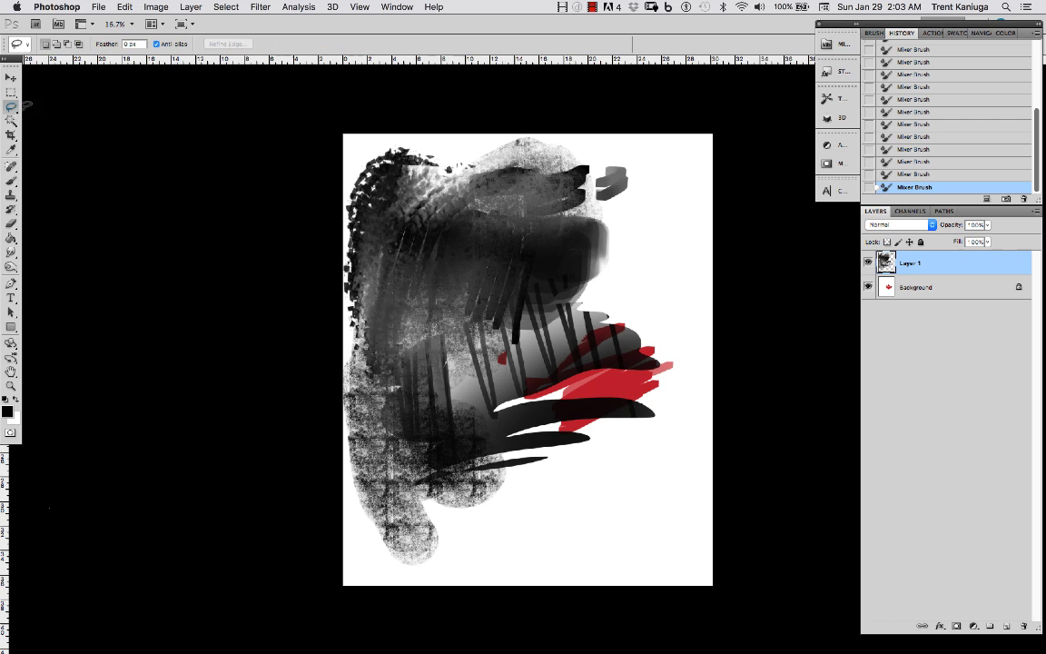
# Step: Choose the 1200 px soft round preset for the Brush tool, test a black stroke across the lower artwork, and undo it
pyautogui.click(11, 180)
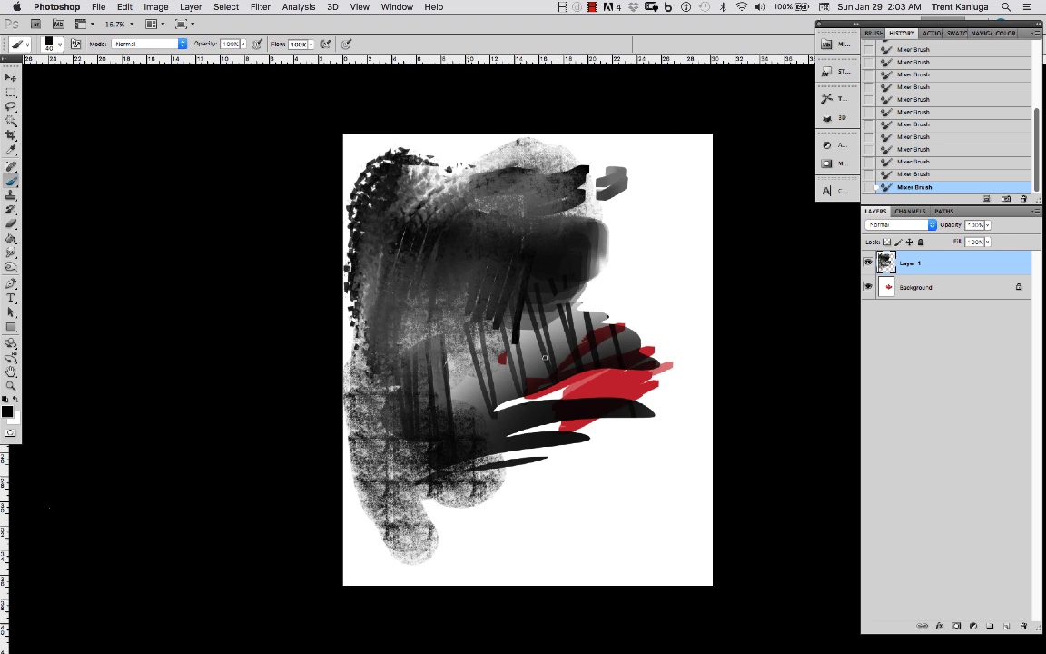
pyautogui.rightClick(535, 370)
pyautogui.scroll(-5, 581, 377)
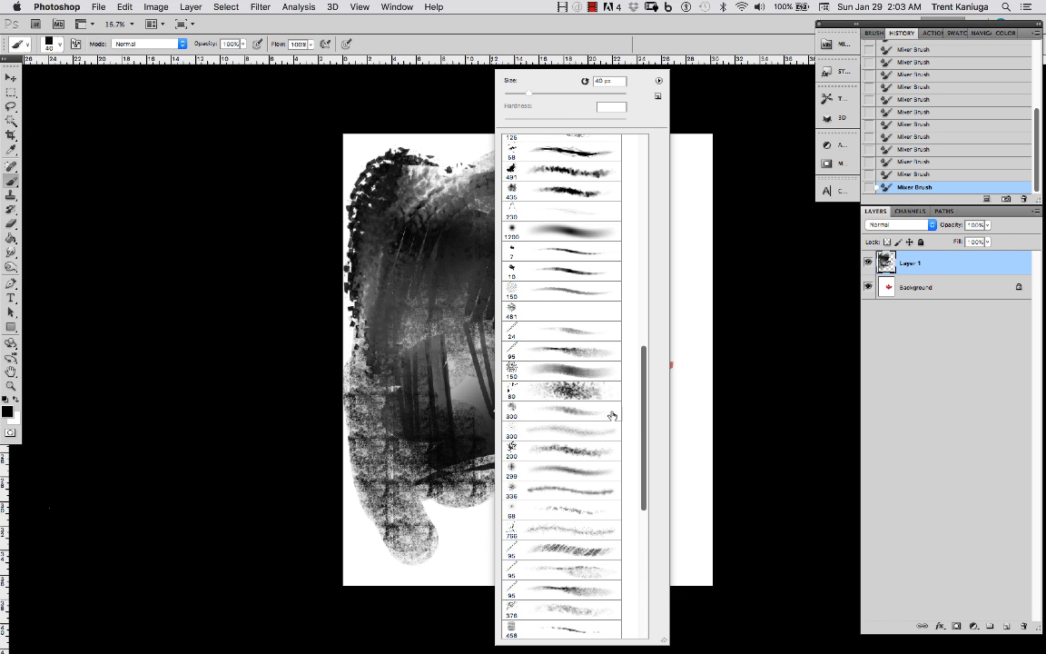
pyautogui.click(577, 234)
pyautogui.moveTo(427, 516)
pyautogui.mouseDown()
pyautogui.moveTo(463, 504)
pyautogui.moveTo(640, 382)
pyautogui.mouseUp()
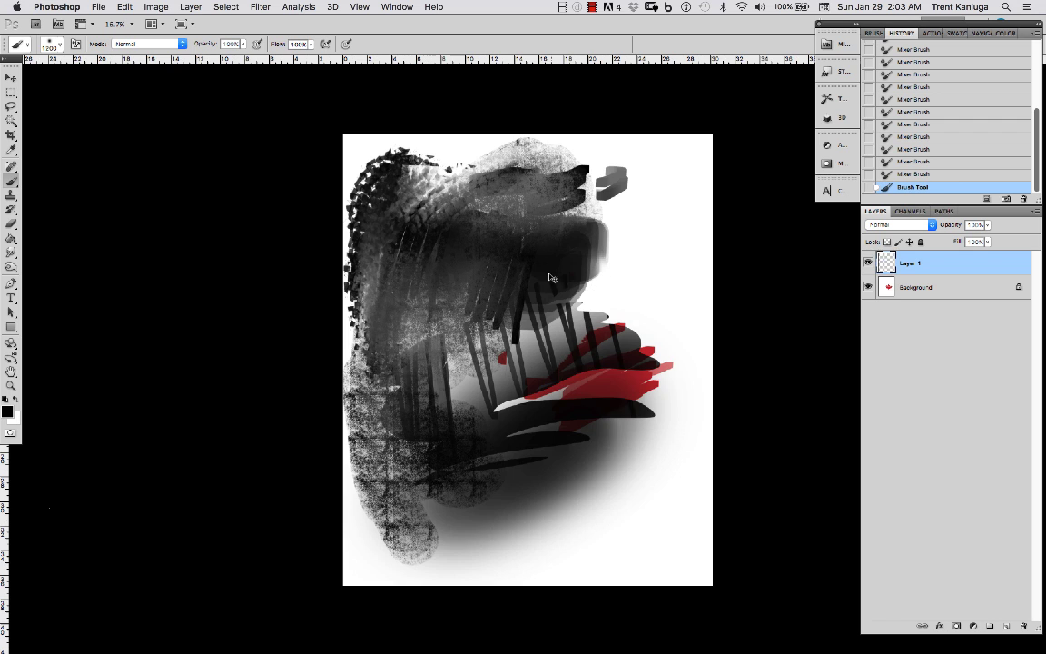
pyautogui.press('super+z')
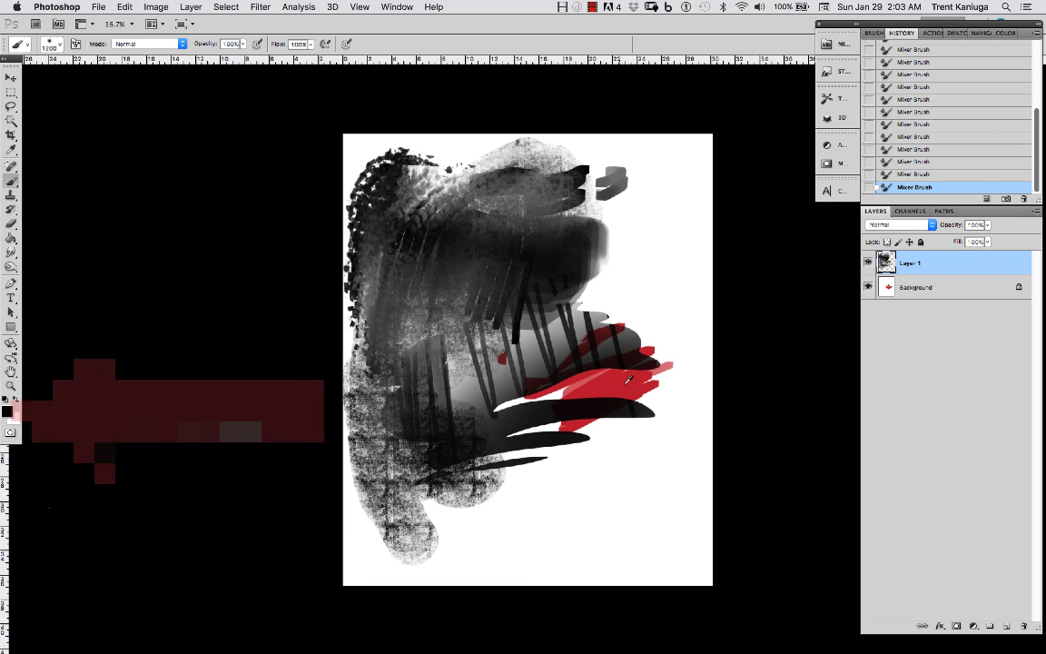
# Step: Sample the red of the artwork and change the foreground colour to green #2fc394 in the Color Picker
pyautogui.keyDown('alt'); pyautogui.click(629, 381); pyautogui.keyUp('alt')
pyautogui.click(7, 411)
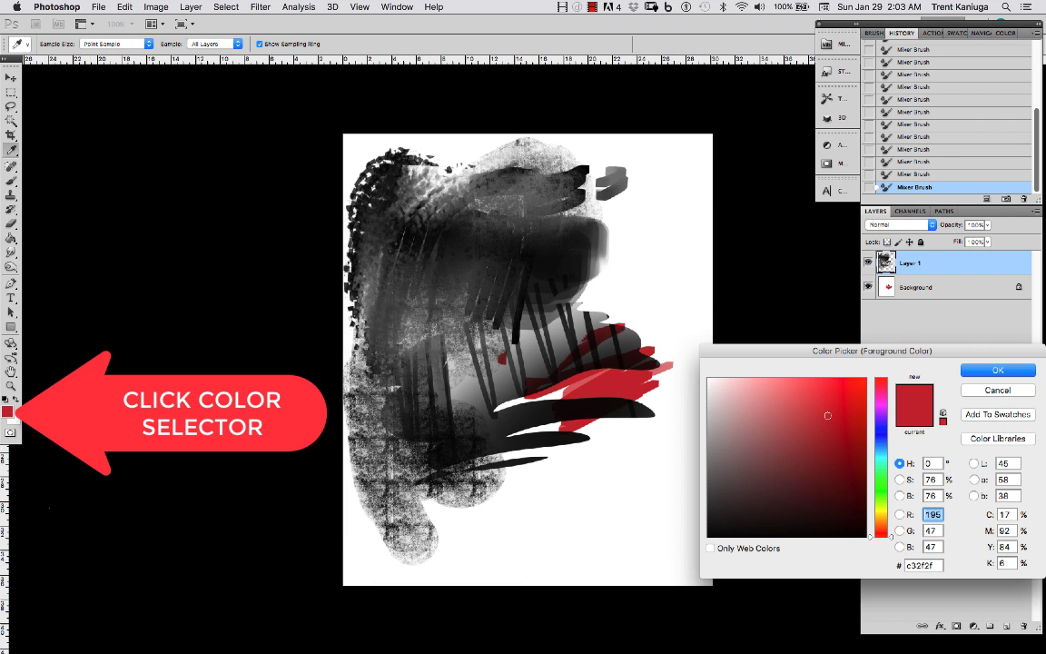
pyautogui.click(878, 464)
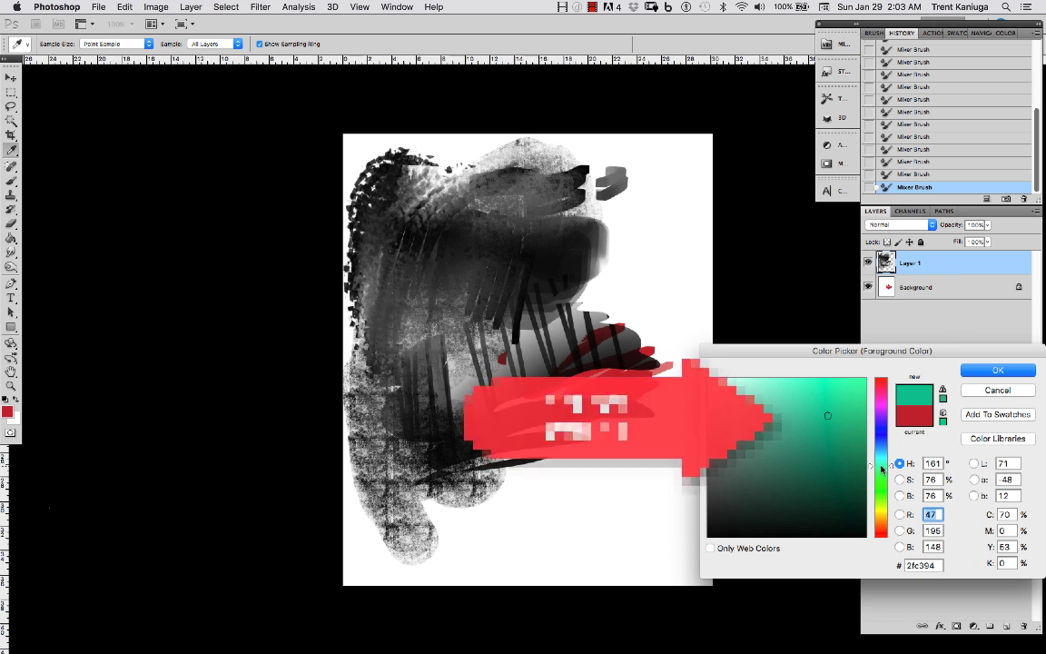
pyautogui.click(991, 370)
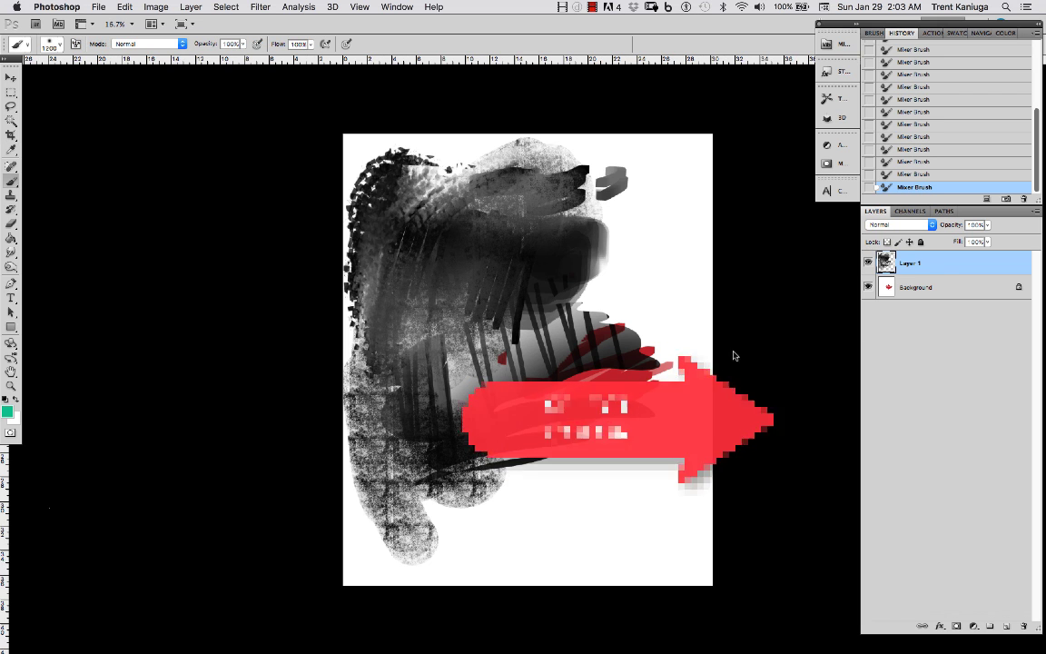
# Step: Undo a first green test and paint soft green strokes over the lower part and right side of the artwork
pyautogui.moveTo(479, 543); pyautogui.dragTo(453, 467)
pyautogui.moveTo(582, 436)
pyautogui.mouseDown()
pyautogui.moveTo(661, 363)
pyautogui.moveTo(478, 454)
pyautogui.moveTo(588, 320)
pyautogui.mouseUp()
pyautogui.press('super+z')
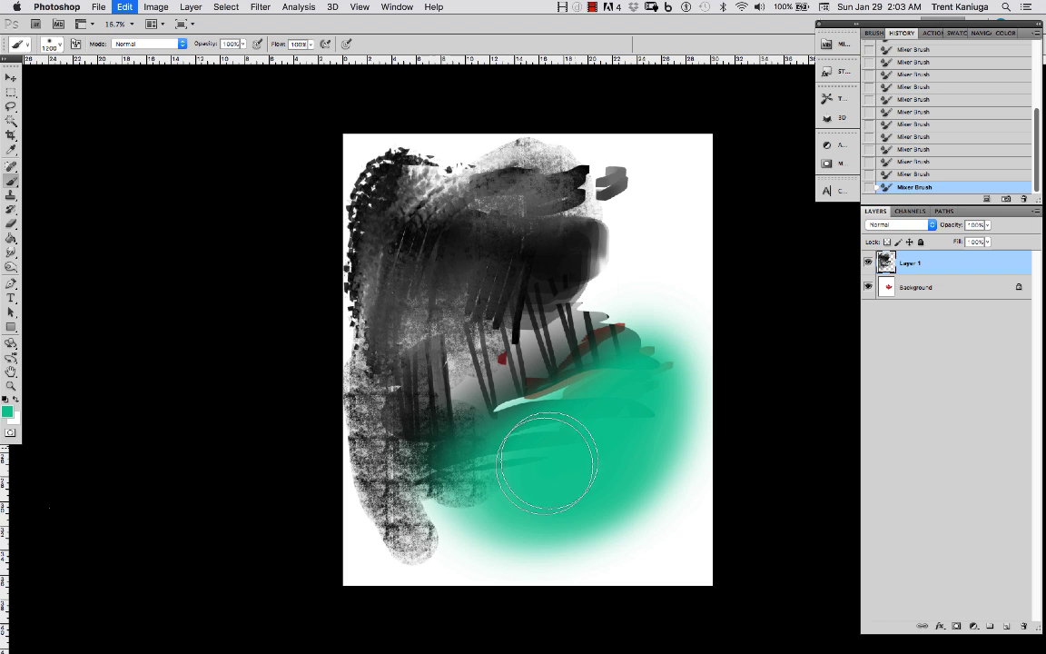
pyautogui.moveTo(483, 490)
pyautogui.mouseDown()
pyautogui.moveTo(421, 444)
pyautogui.moveTo(478, 467)
pyautogui.moveTo(581, 381)
pyautogui.moveTo(504, 490)
pyautogui.moveTo(606, 390)
pyautogui.mouseUp()
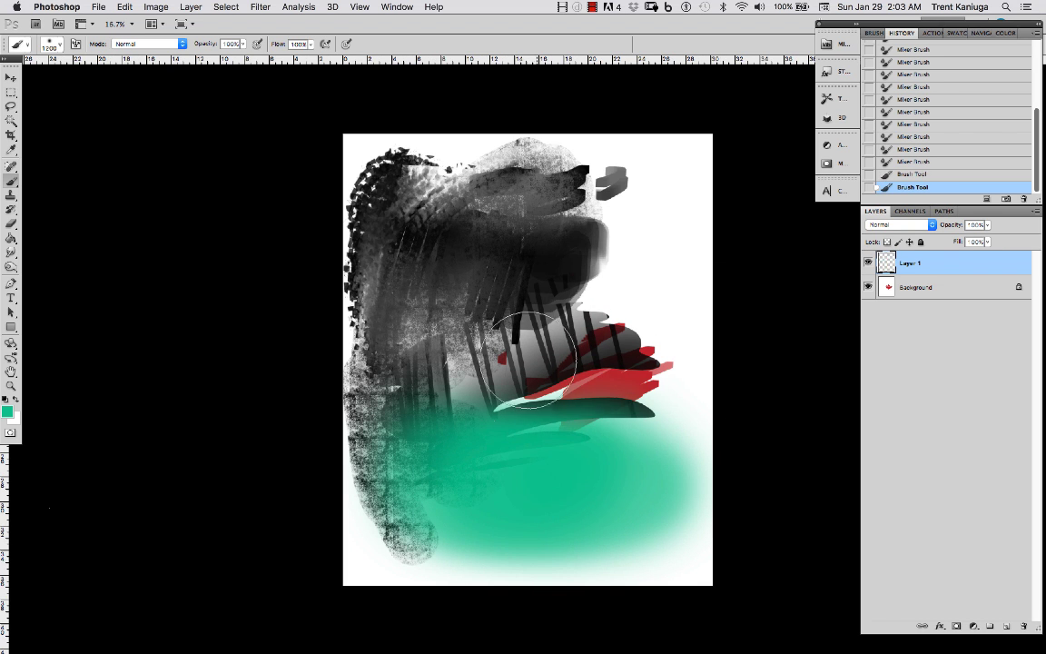
pyautogui.moveTo(679, 354); pyautogui.dragTo(438, 438)
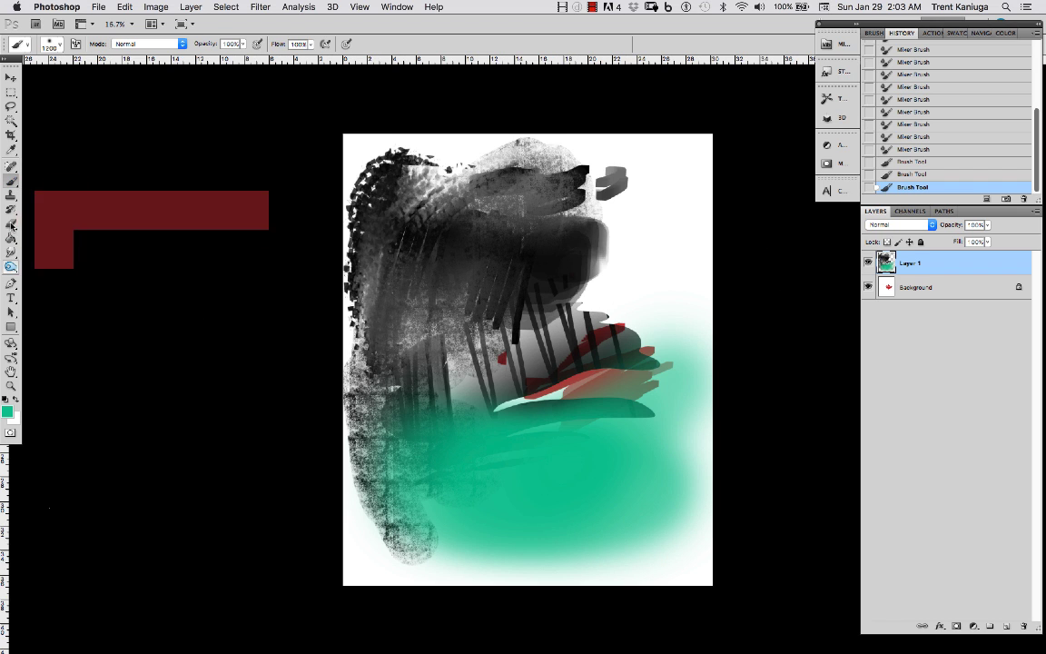
# Step: Erase curved streaks from the lower and left parts of the green area with the 80 px square Eraser
pyautogui.click(11, 223)
pyautogui.moveTo(479, 560)
pyautogui.mouseDown()
pyautogui.moveTo(557, 499)
pyautogui.moveTo(451, 570)
pyautogui.mouseUp()
pyautogui.moveTo(573, 540)
pyautogui.mouseDown()
pyautogui.moveTo(460, 582)
pyautogui.moveTo(663, 522)
pyautogui.moveTo(511, 564)
pyautogui.moveTo(526, 584)
pyautogui.moveTo(623, 558)
pyautogui.moveTo(593, 548)
pyautogui.mouseUp()
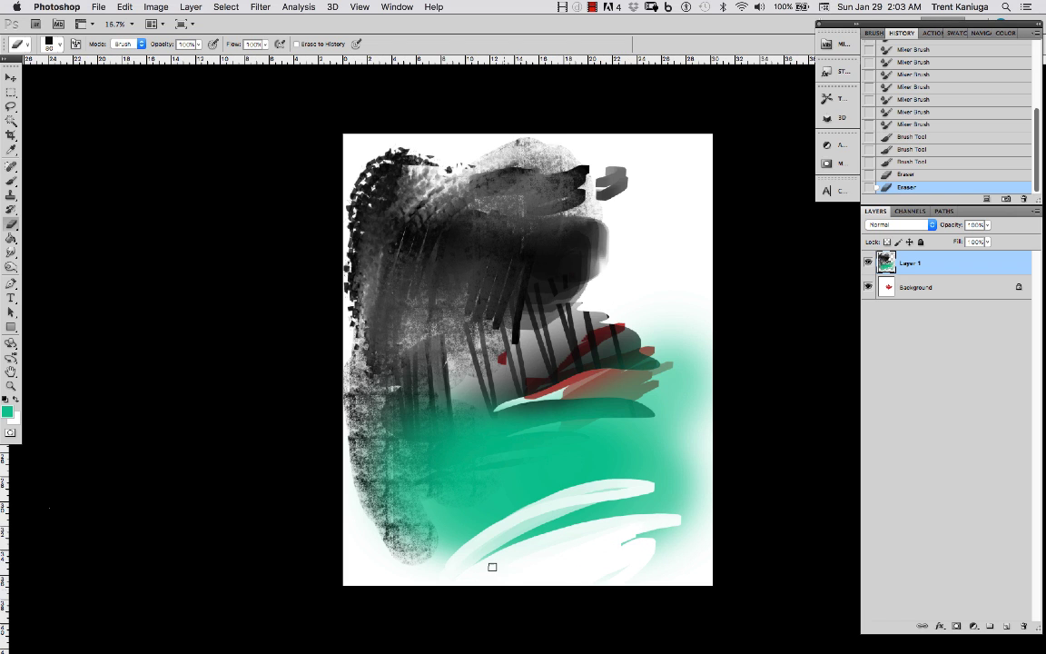
pyautogui.moveTo(493, 568)
pyautogui.mouseDown()
pyautogui.moveTo(481, 565)
pyautogui.moveTo(484, 533)
pyautogui.moveTo(455, 551)
pyautogui.moveTo(592, 493)
pyautogui.moveTo(638, 486)
pyautogui.moveTo(689, 522)
pyautogui.mouseUp()
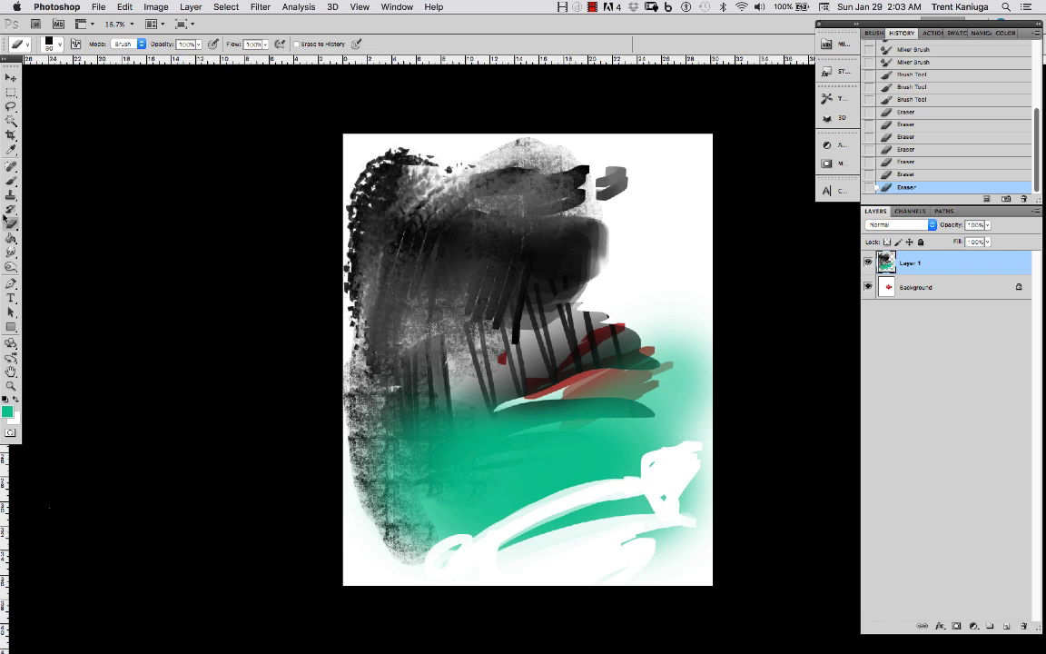
pyautogui.moveTo(427, 422)
pyautogui.mouseDown()
pyautogui.moveTo(411, 502)
pyautogui.moveTo(370, 531)
pyautogui.mouseUp()
# Step: Switch to the Smudge tool and choose the 40 px square brush preset
pyautogui.click(10, 252)
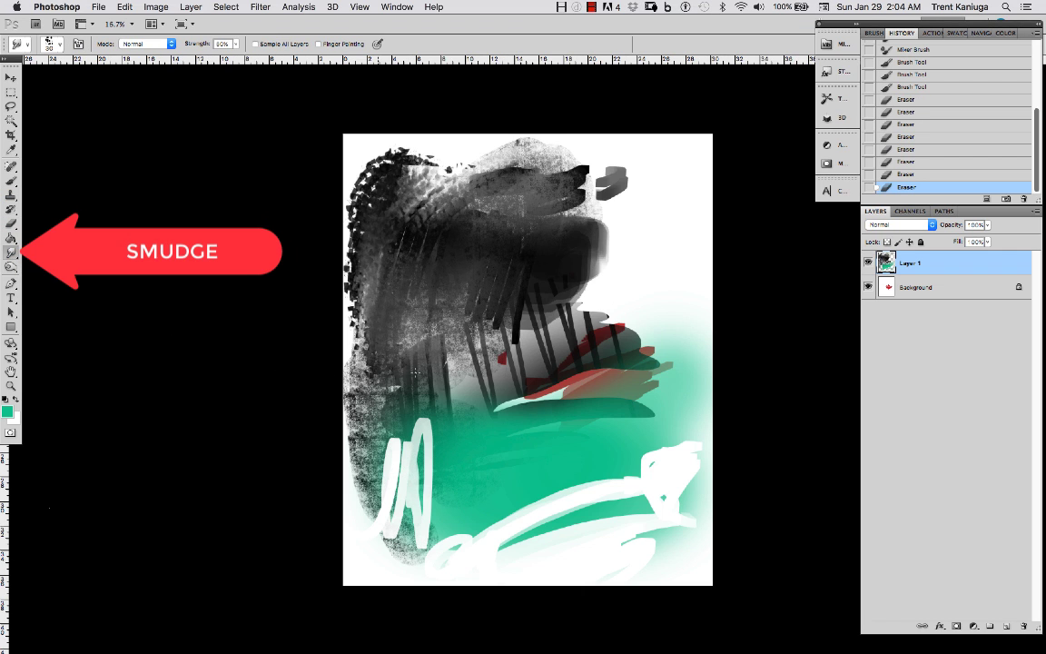
pyautogui.rightClick(421, 296)
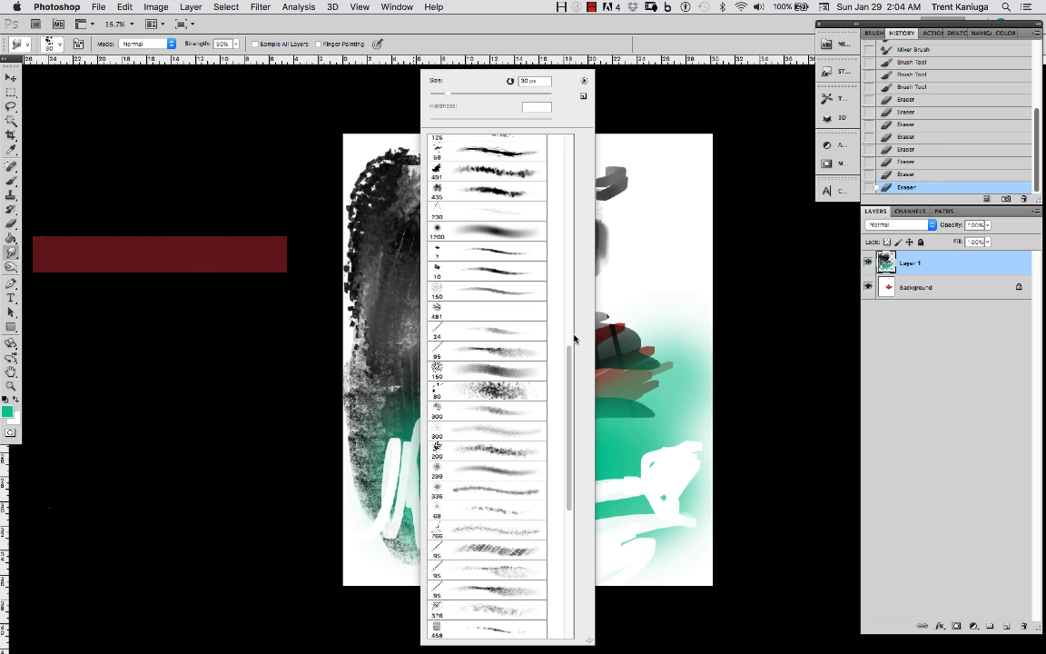
pyautogui.moveTo(569, 350); pyautogui.dragTo(549, 173)
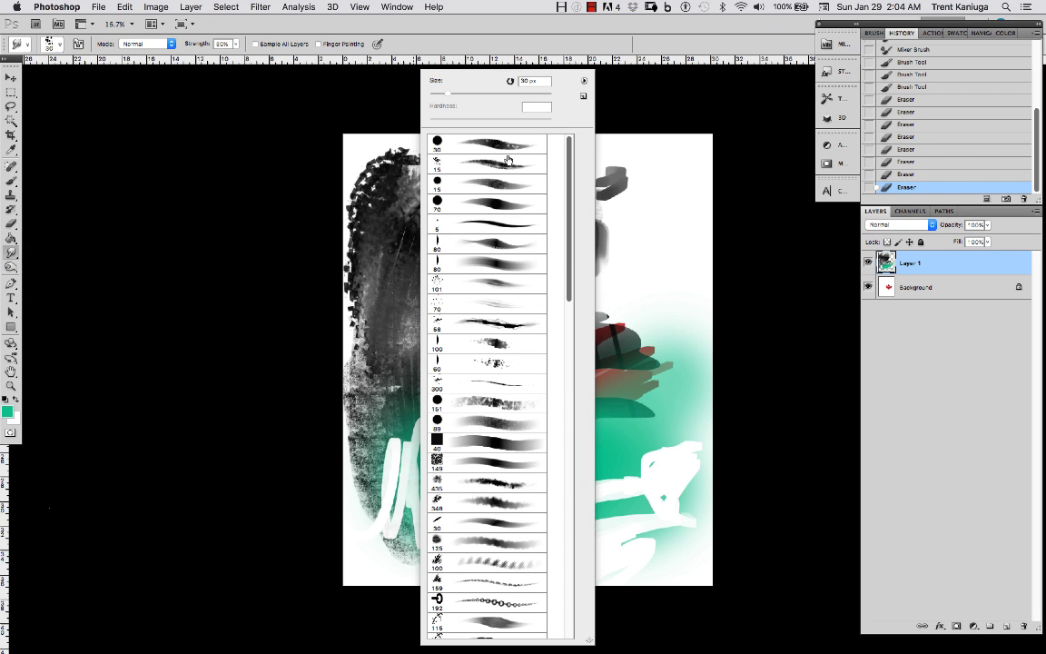
pyautogui.click(502, 442)
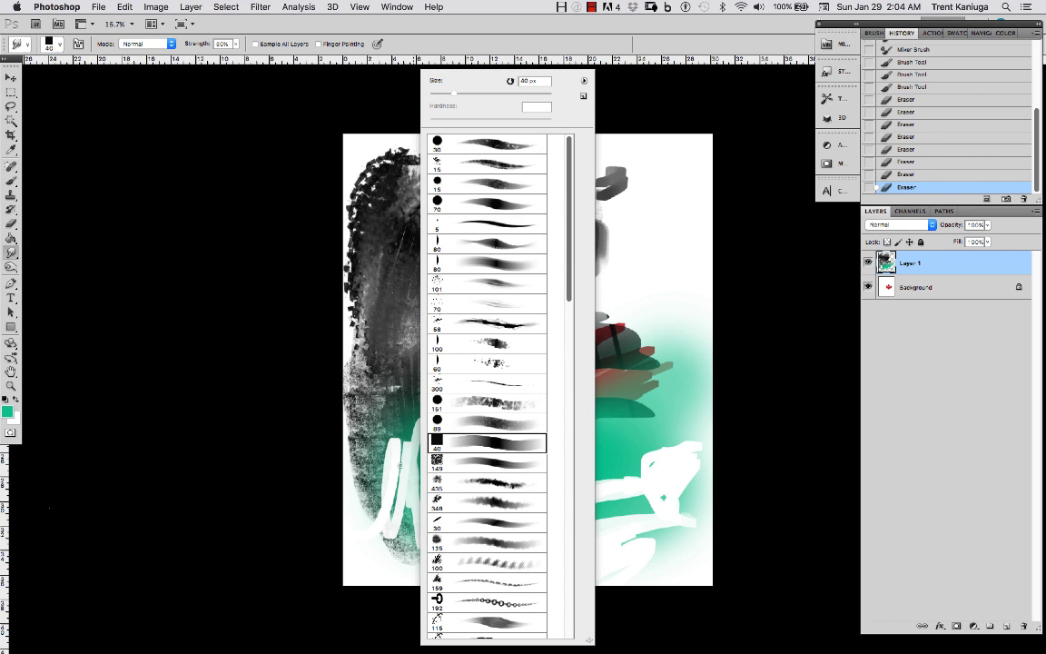
# Step: Smudge the erased marks at the artwork's lower left upward, enlarging the Smudge brush to 250 px
pyautogui.moveTo(401, 465); pyautogui.dragTo(403, 412)
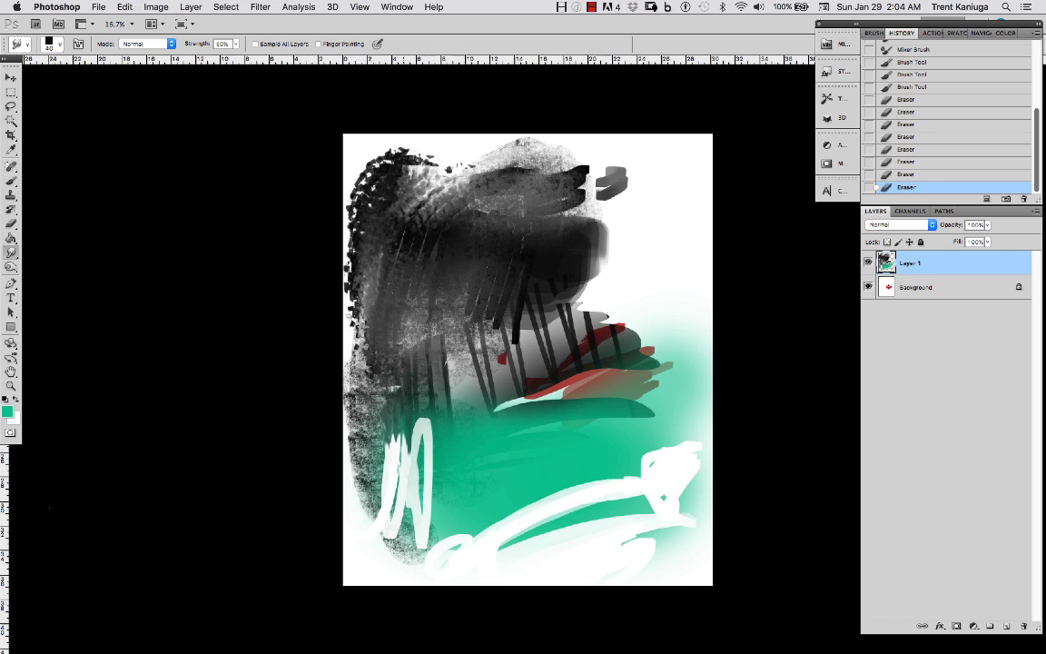
pyautogui.press(']')
pyautogui.press(']')
pyautogui.press(']')
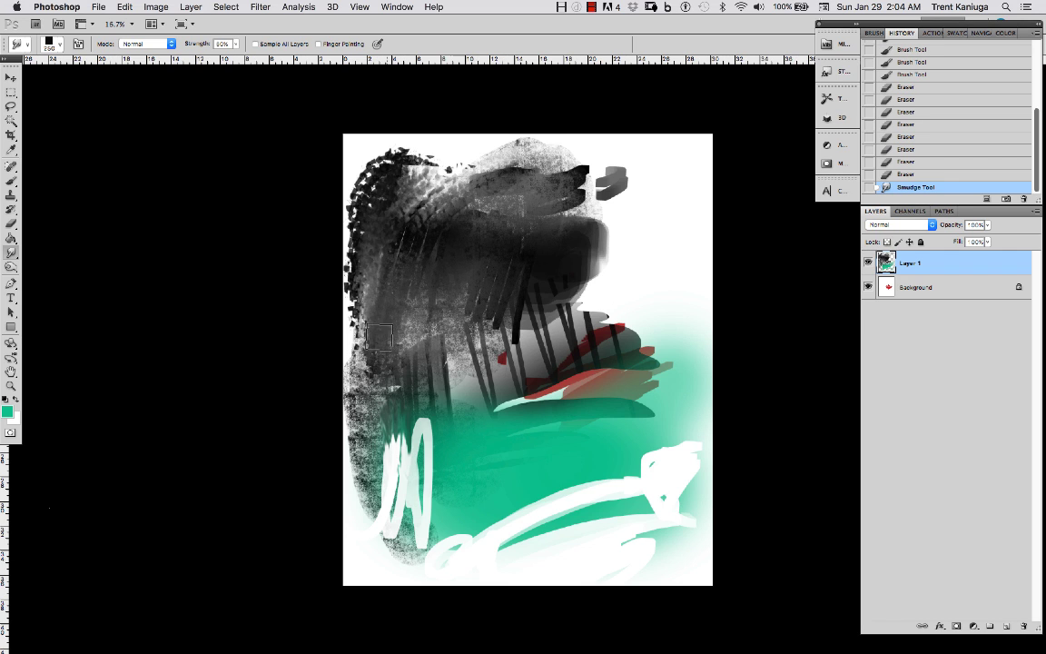
pyautogui.moveTo(399, 480)
pyautogui.mouseDown()
pyautogui.moveTo(399, 390)
pyautogui.moveTo(388, 377)
pyautogui.mouseUp()
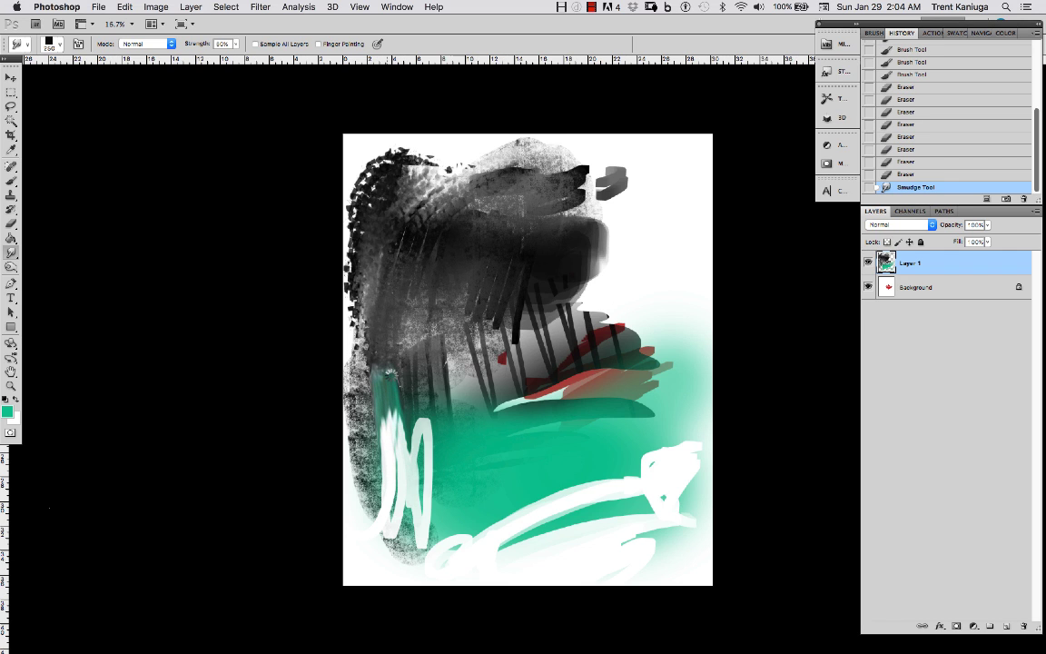
# Step: Choose the 387 px textured brush preset for the Smudge tool
pyautogui.rightClick(408, 326)
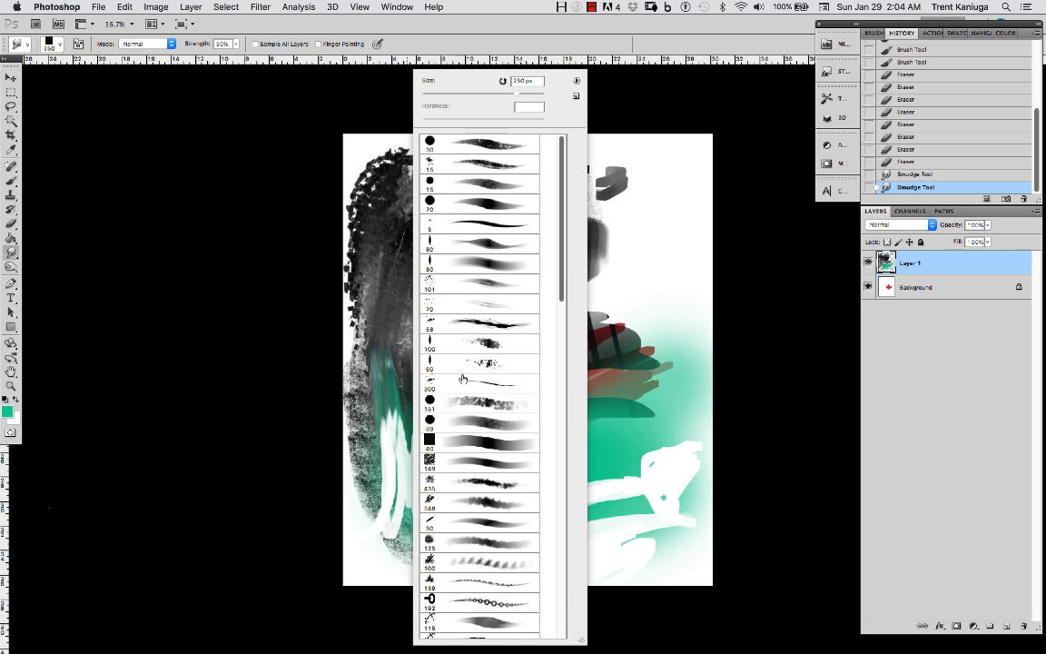
pyautogui.moveTo(11, 255)
pyautogui.mouseDown()
pyautogui.moveTo(26, 250)
pyautogui.moveTo(12, 253)
pyautogui.mouseUp()
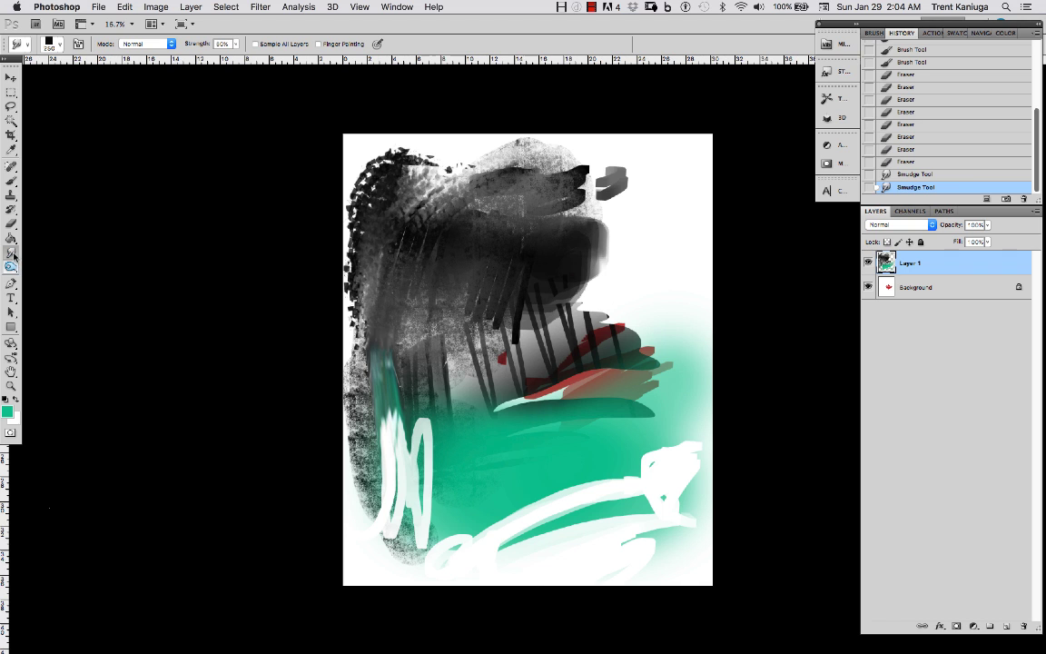
pyautogui.rightClick(402, 301)
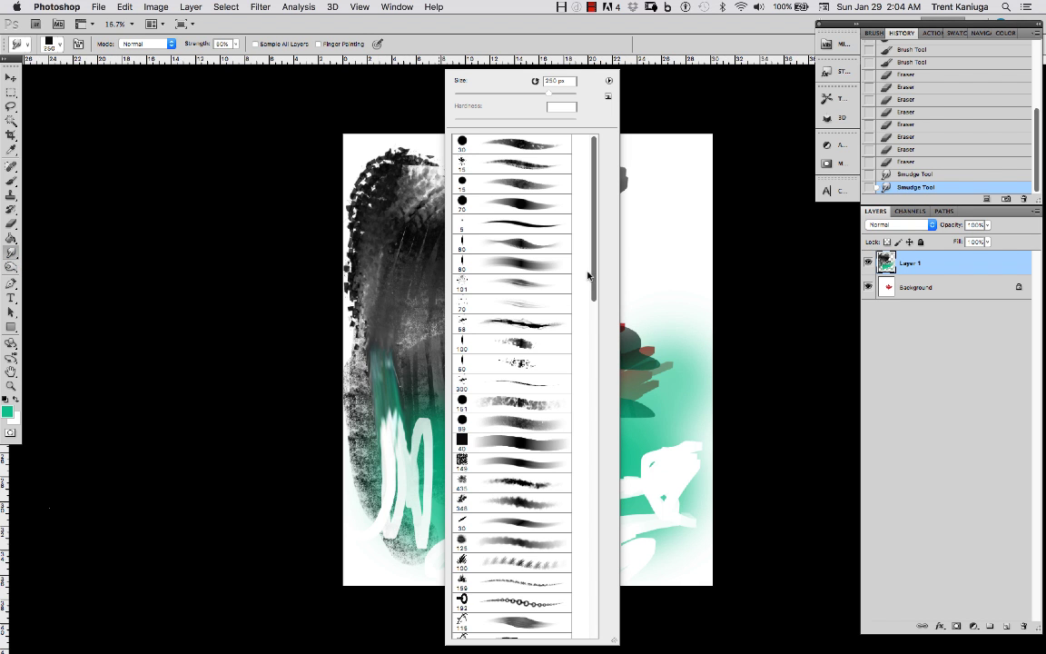
pyautogui.moveTo(593, 281); pyautogui.dragTo(593, 386)
pyautogui.click(528, 393)
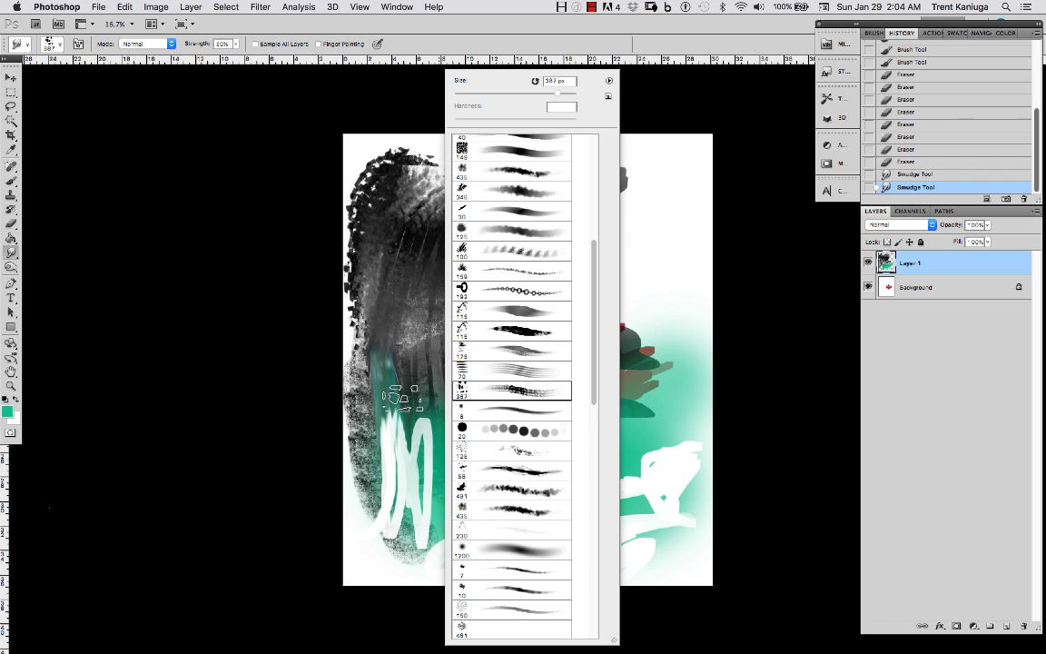
# Step: Smudge the dark, white and green marks together across the artwork's lower left and centre
pyautogui.moveTo(406, 420)
pyautogui.mouseDown()
pyautogui.moveTo(431, 268)
pyautogui.moveTo(399, 273)
pyautogui.moveTo(395, 325)
pyautogui.mouseUp()
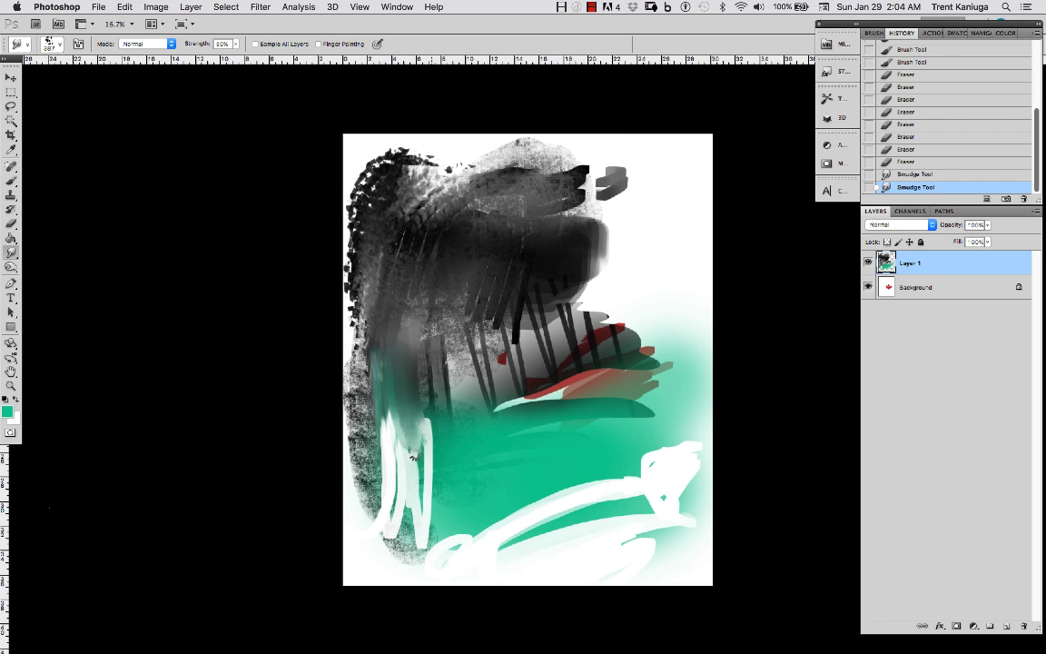
pyautogui.moveTo(421, 416)
pyautogui.mouseDown()
pyautogui.moveTo(435, 501)
pyautogui.moveTo(429, 399)
pyautogui.moveTo(432, 436)
pyautogui.moveTo(429, 402)
pyautogui.moveTo(468, 406)
pyautogui.mouseUp()
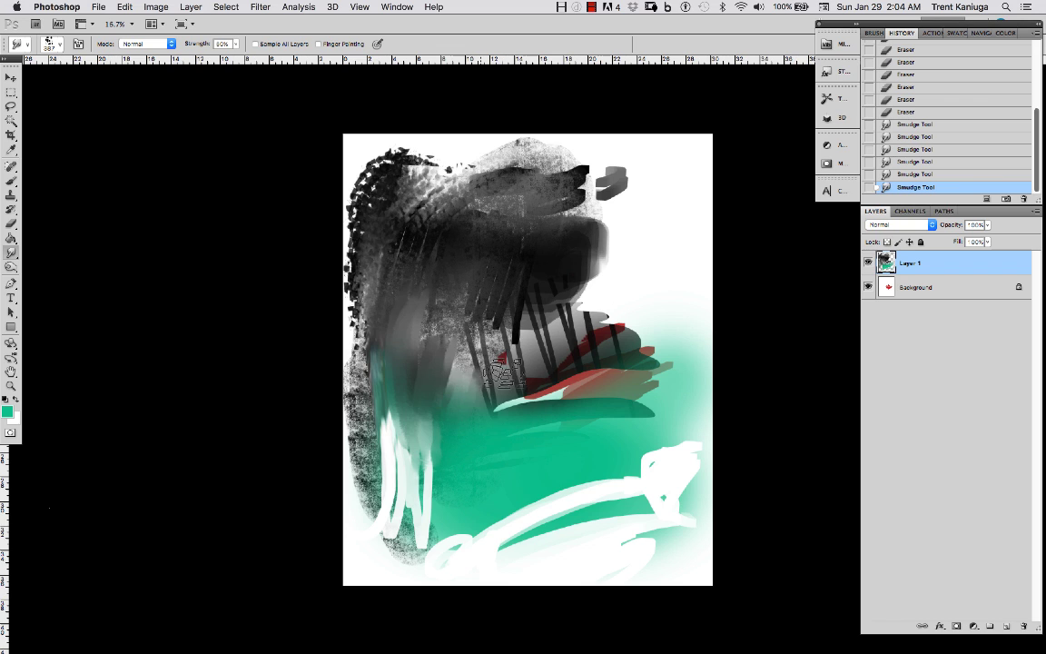
pyautogui.moveTo(500, 370); pyautogui.dragTo(499, 411)
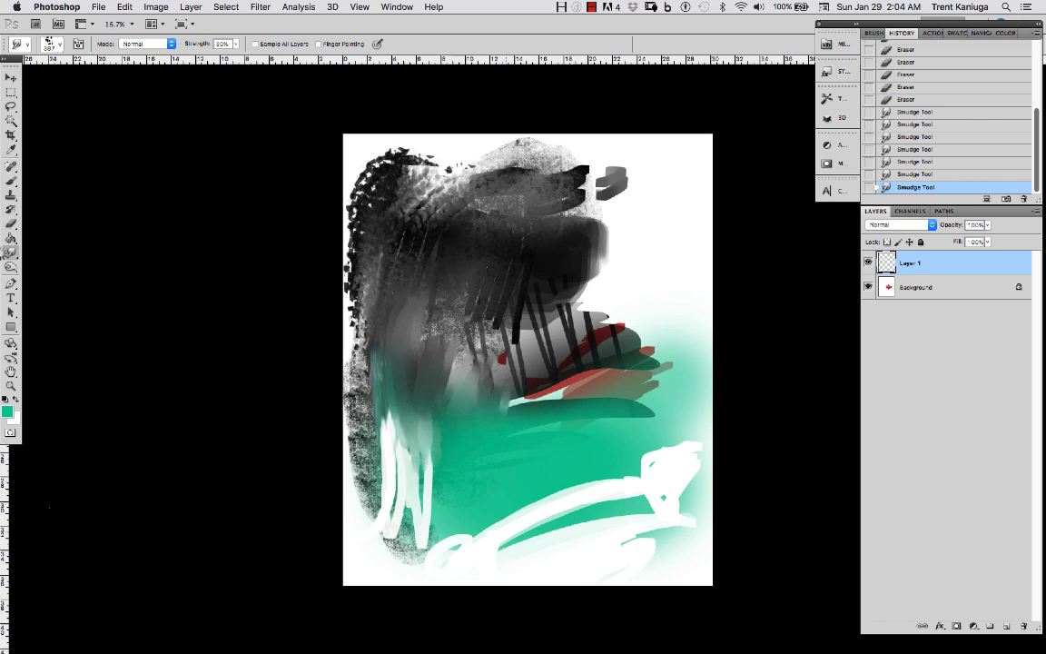
# Step: Switch to the Burn tool and apply it to the artwork on Layer 1
pyautogui.click(12, 267)
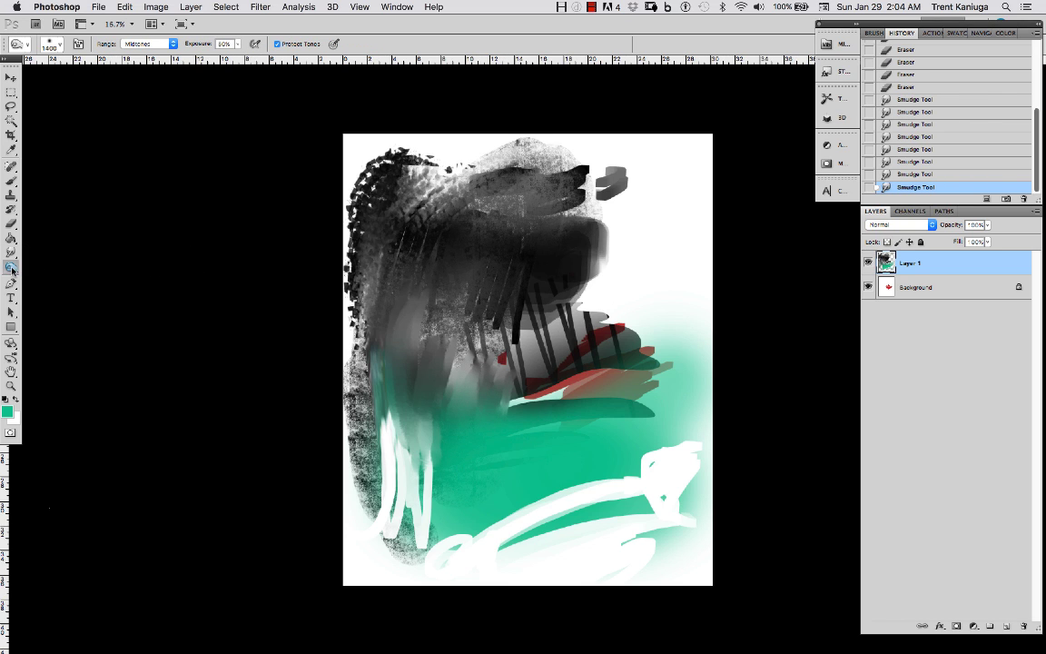
pyautogui.click(12, 267)
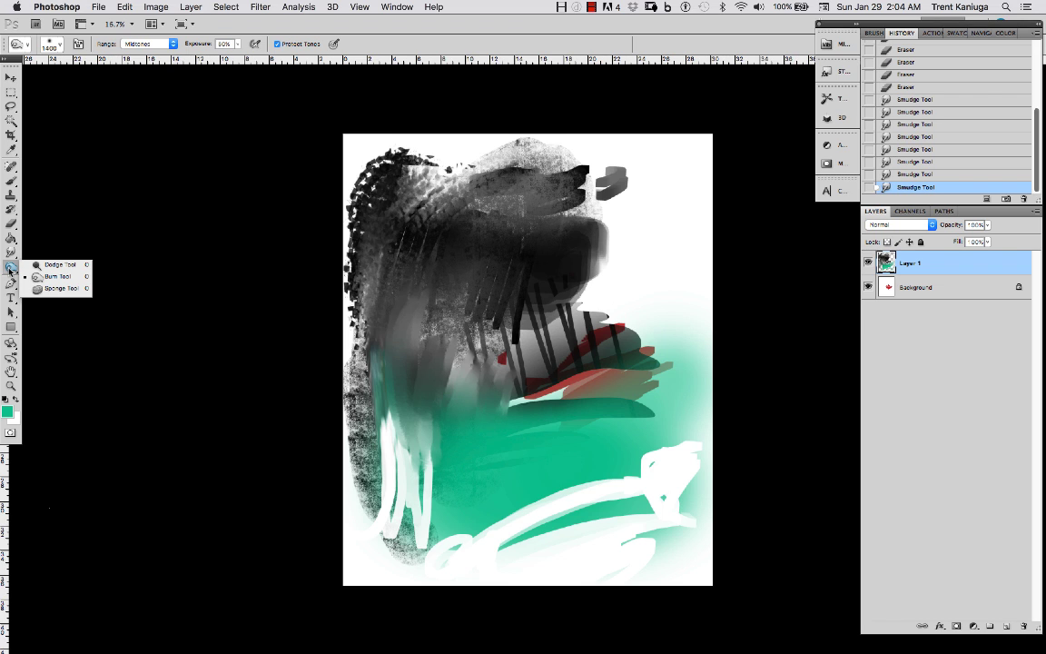
pyautogui.click(88, 213)
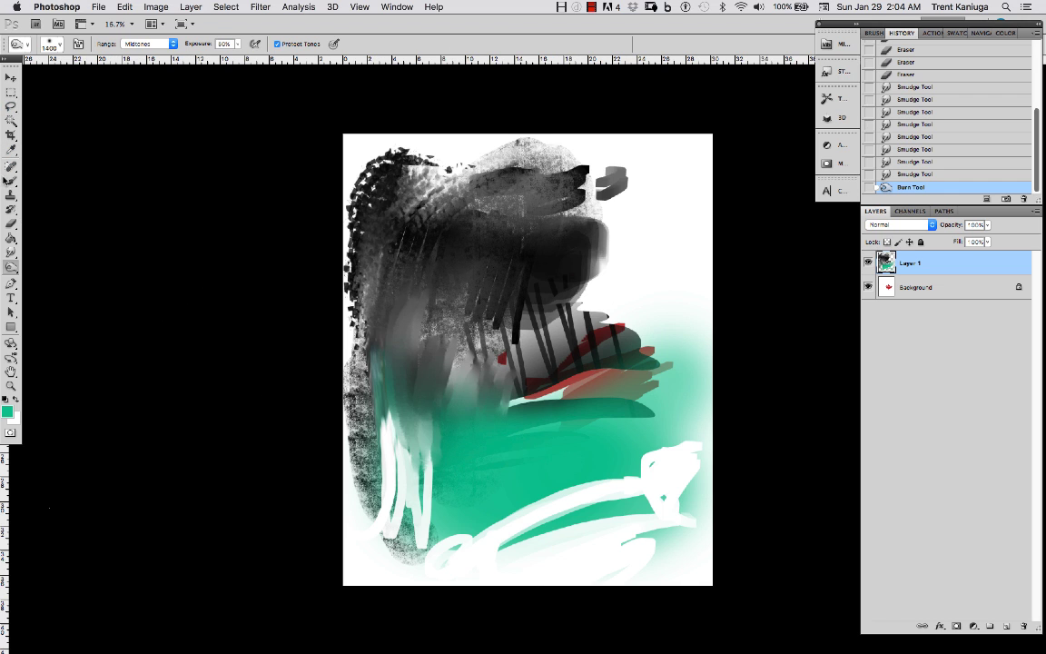
# Step: Add a new layer above Layer 1 and paint soft green over the middle of the artwork with the 1200 px Brush
pyautogui.click(13, 180)
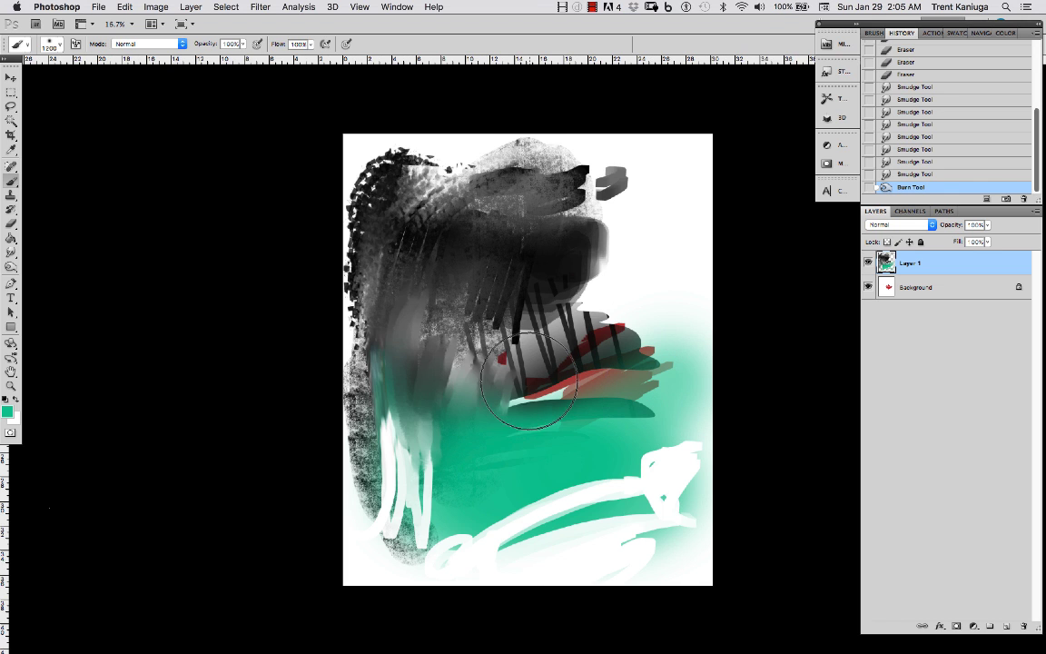
pyautogui.press('super+shift+n')
pyautogui.press('Return')
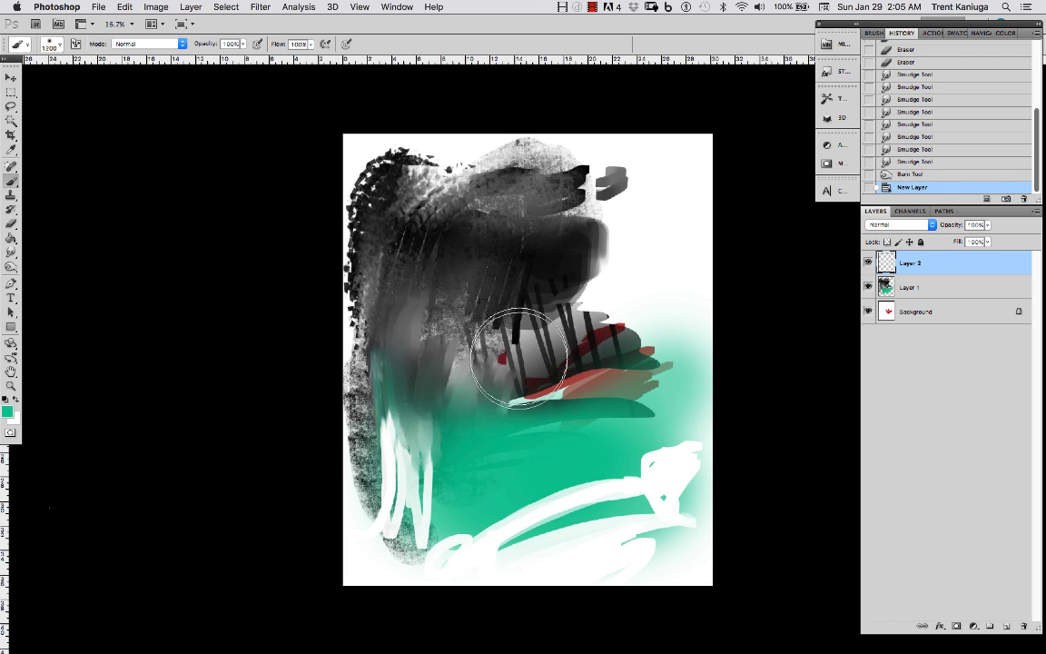
pyautogui.moveTo(490, 386); pyautogui.dragTo(531, 349)
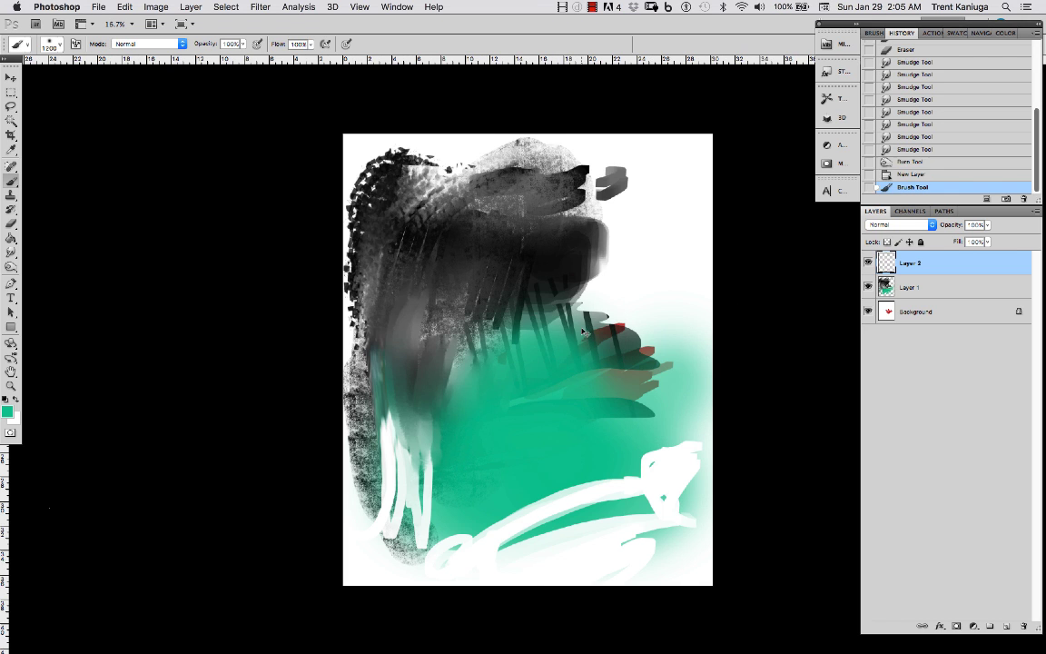
# Step: Set Layer 2's blending mode to Color Dodge and brush green up over the dark area at the artwork's upper middle
pyautogui.click(898, 225)
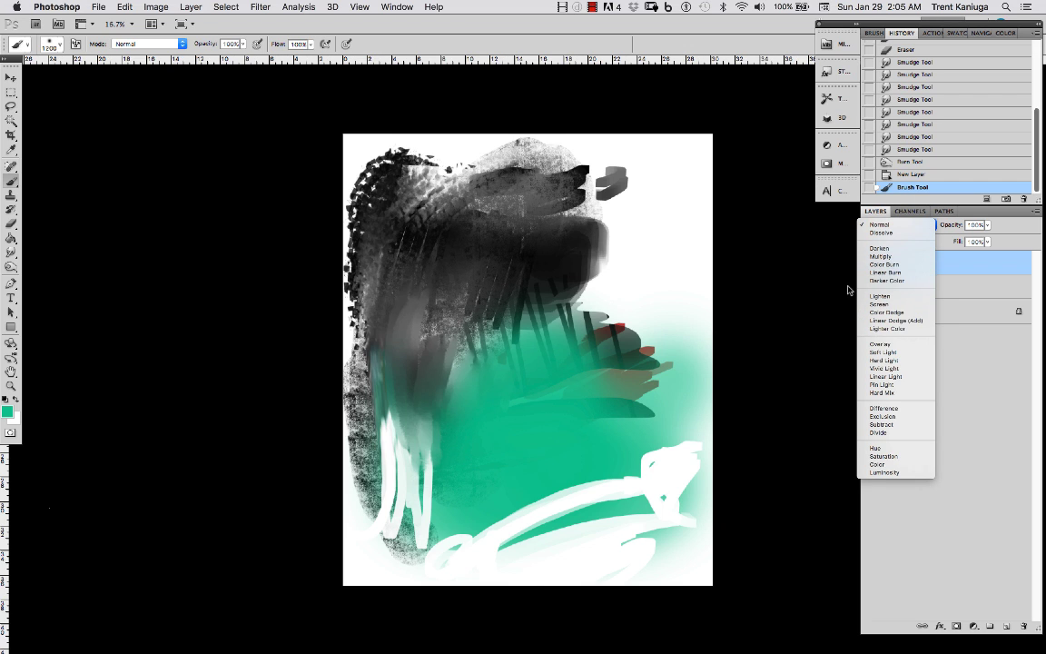
pyautogui.click(751, 413)
pyautogui.click(896, 226)
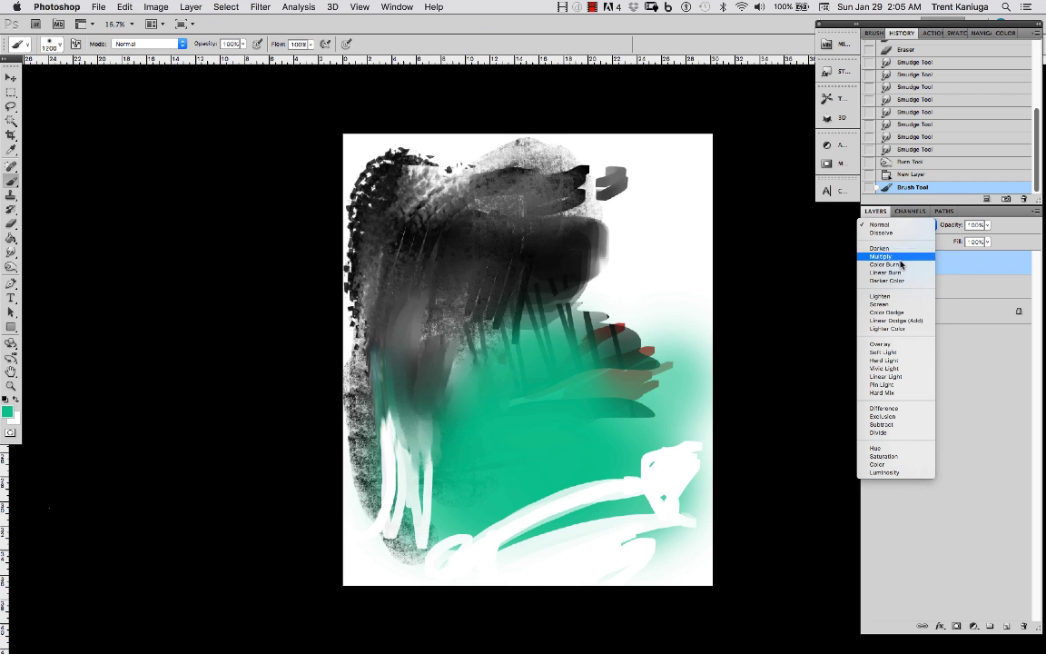
pyautogui.click(901, 312)
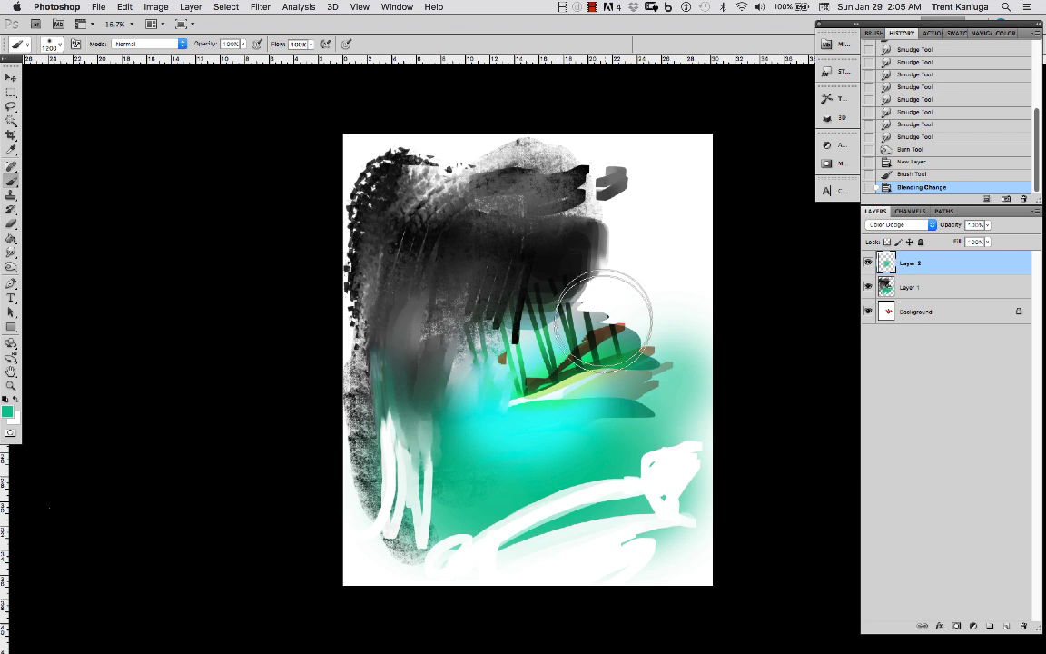
pyautogui.moveTo(603, 317)
pyautogui.mouseDown()
pyautogui.moveTo(524, 267)
pyautogui.moveTo(509, 218)
pyautogui.mouseUp()
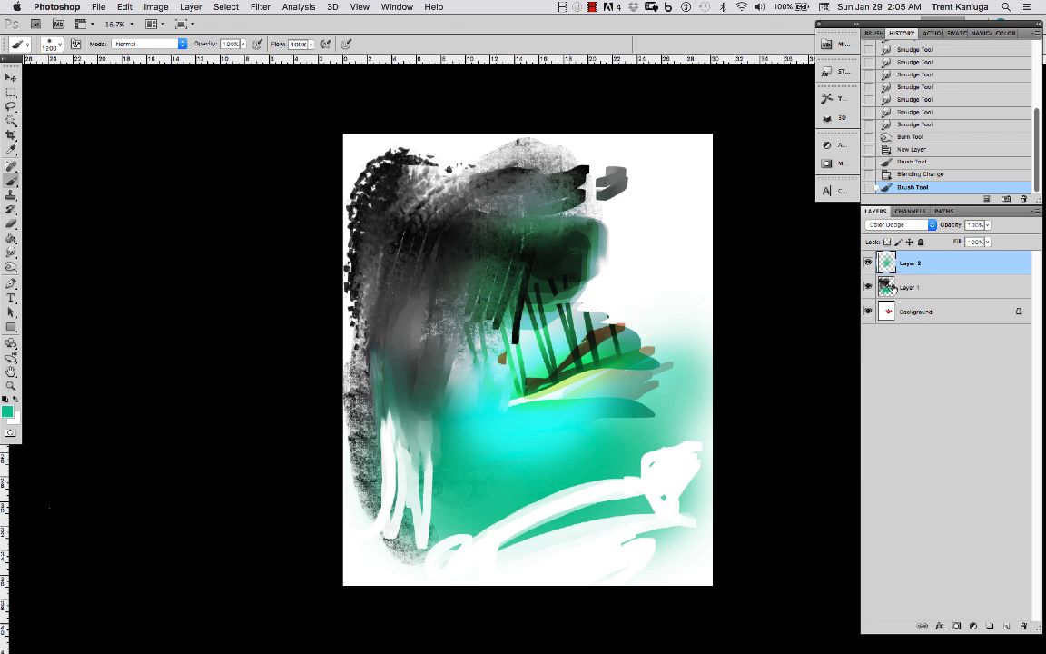
# Step: Add a new layer above Layer 2, set its blending mode to Color Burn, and paint soft green over the lower artwork
pyautogui.press('super+shift+n')
pyautogui.press('Return')
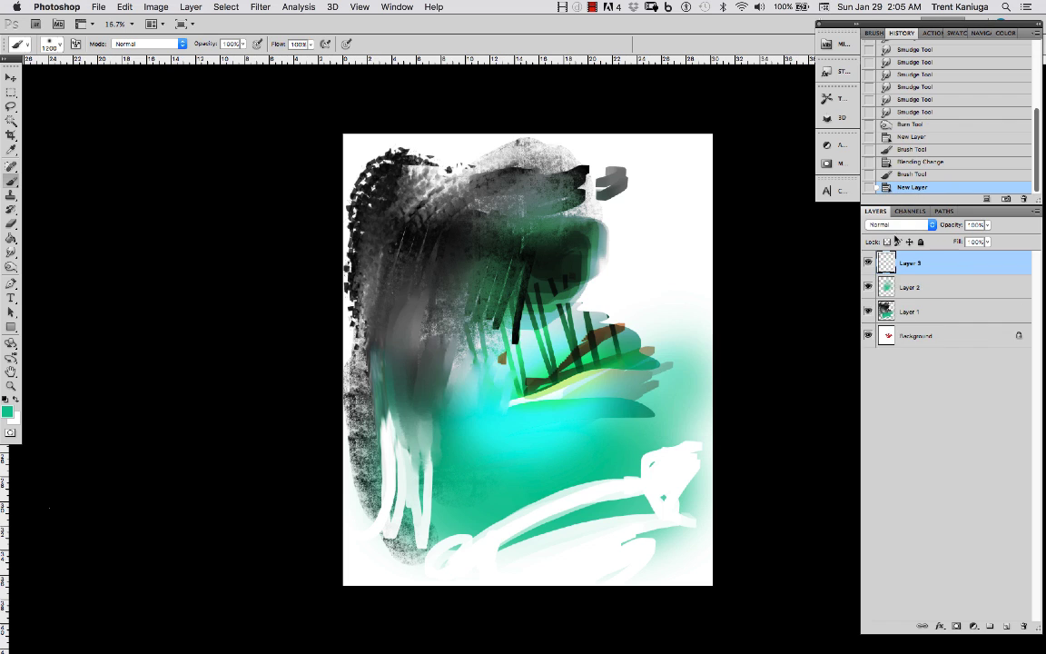
pyautogui.click(896, 225)
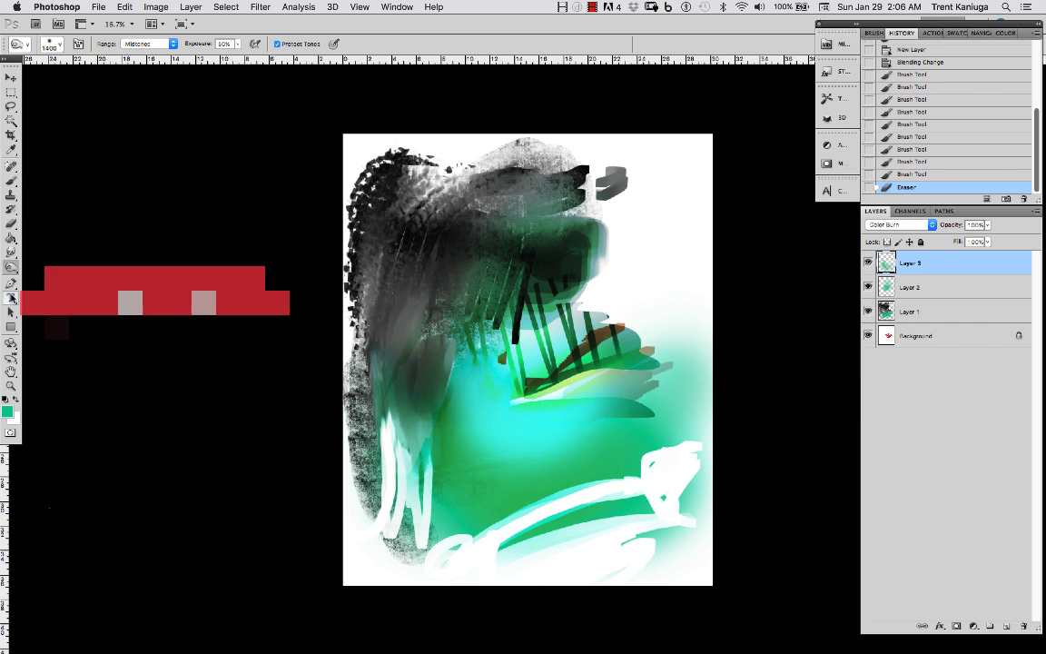
# Step: Add the text "Oh wow, some text" in pale mint over the dark upper part of the artwork
pyautogui.click(11, 298)
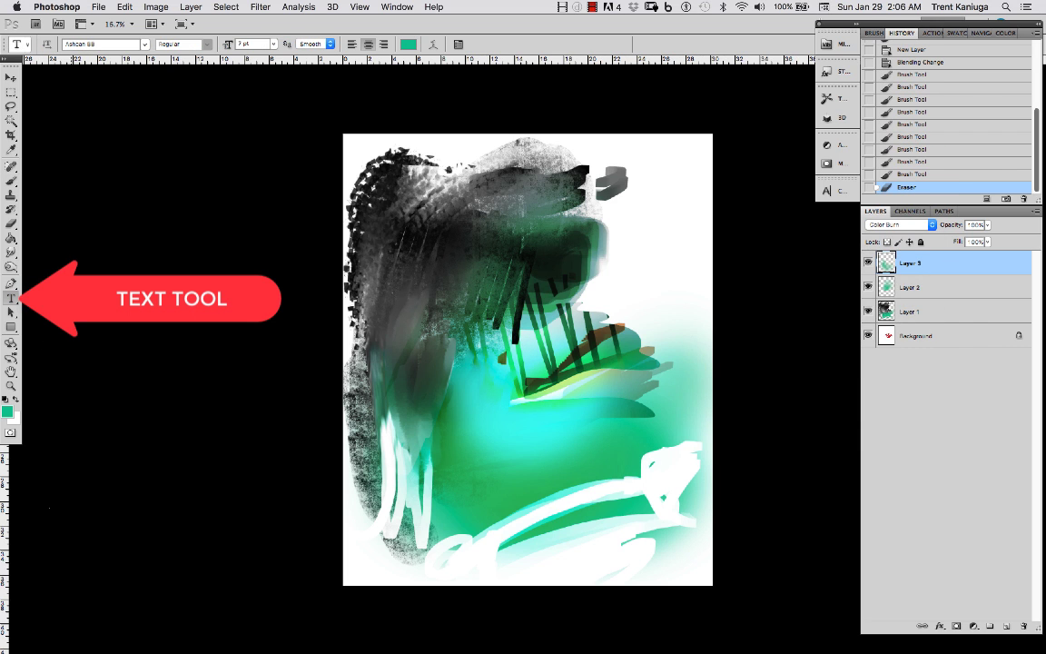
pyautogui.click(454, 259)
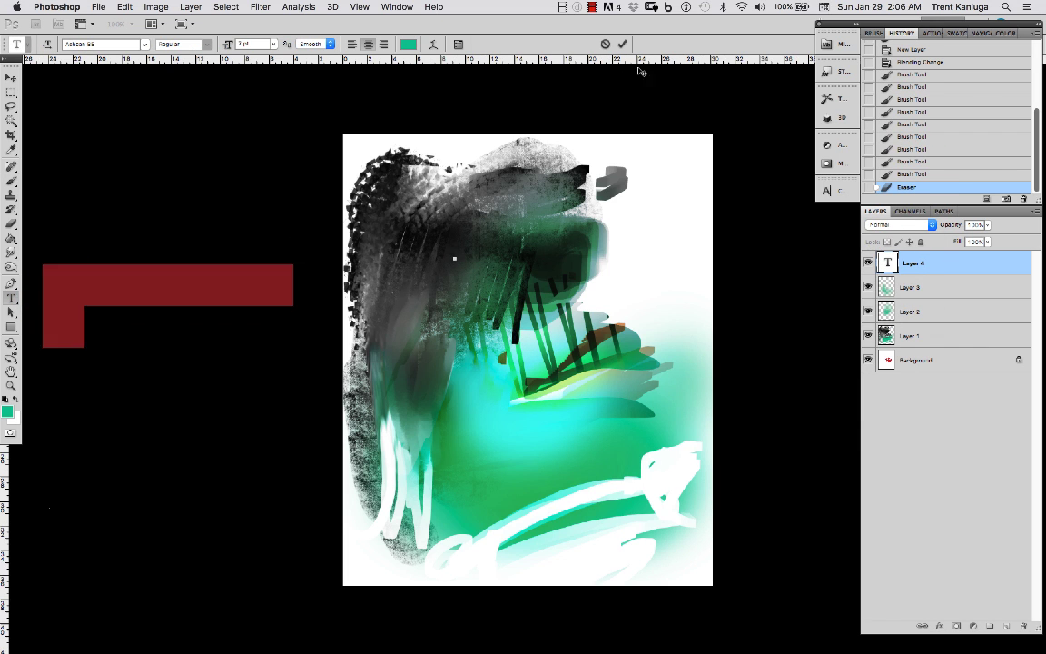
pyautogui.click(408, 44)
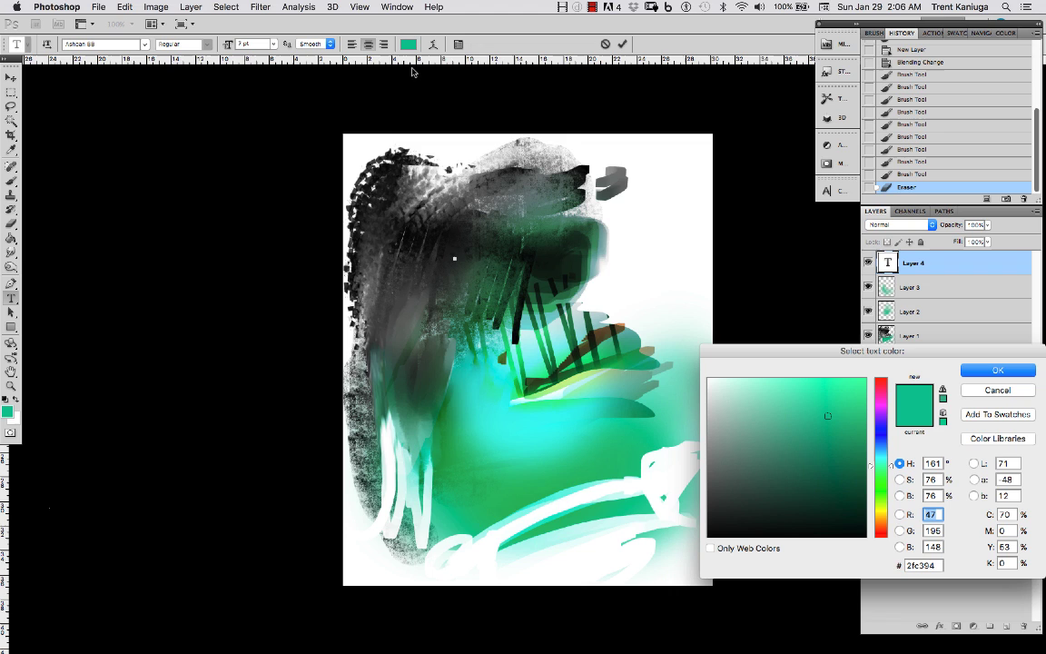
pyautogui.click(725, 380)
pyautogui.click(997, 371)
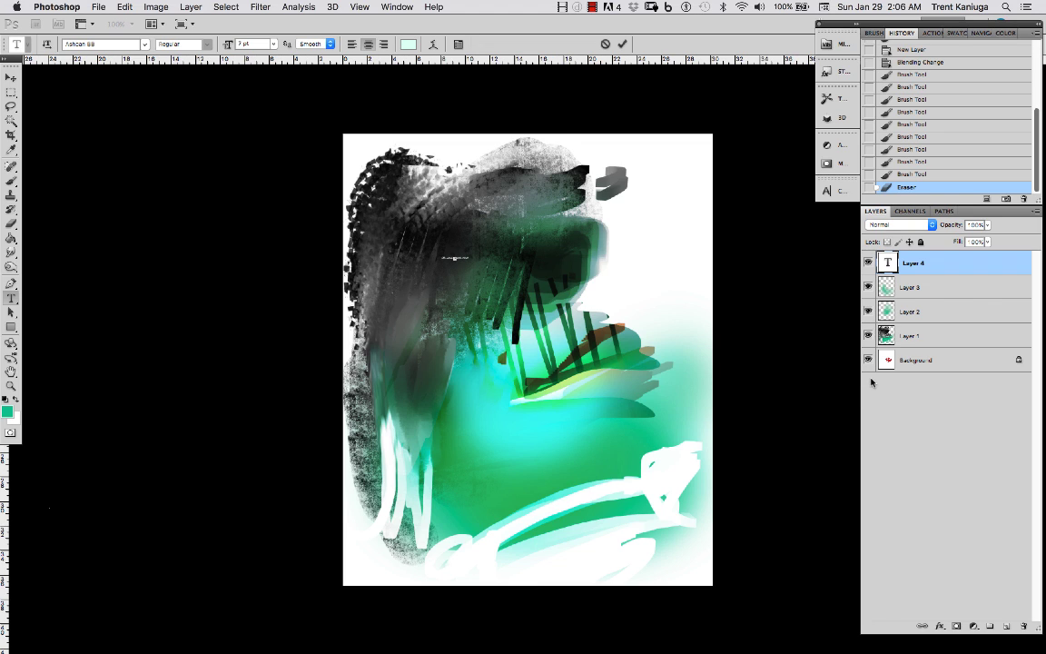
pyautogui.click(11, 92)
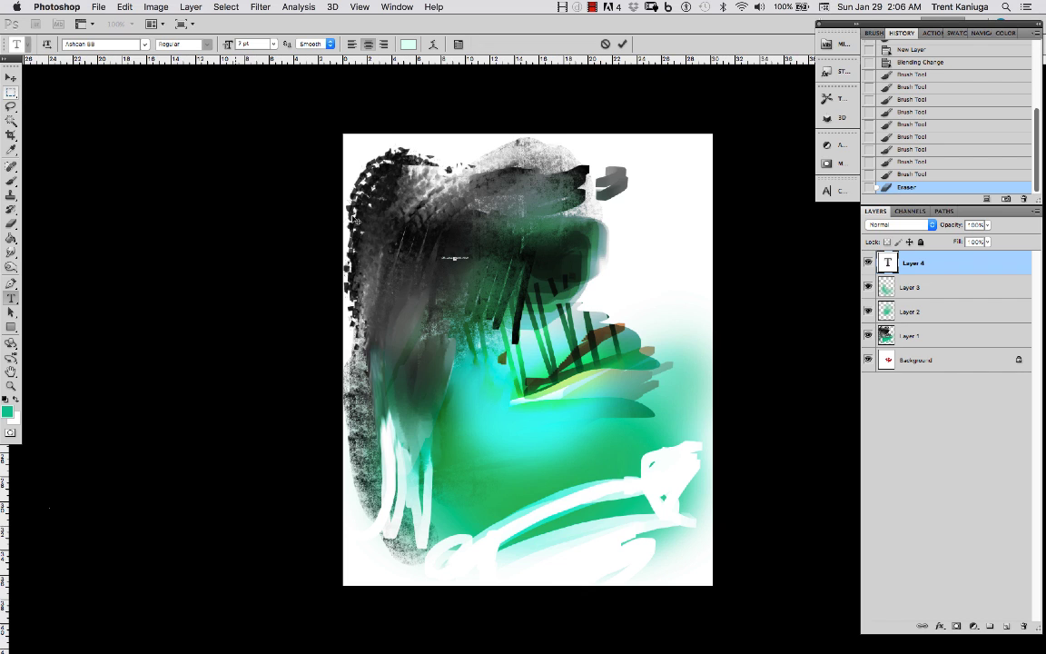
pyautogui.click(11, 91)
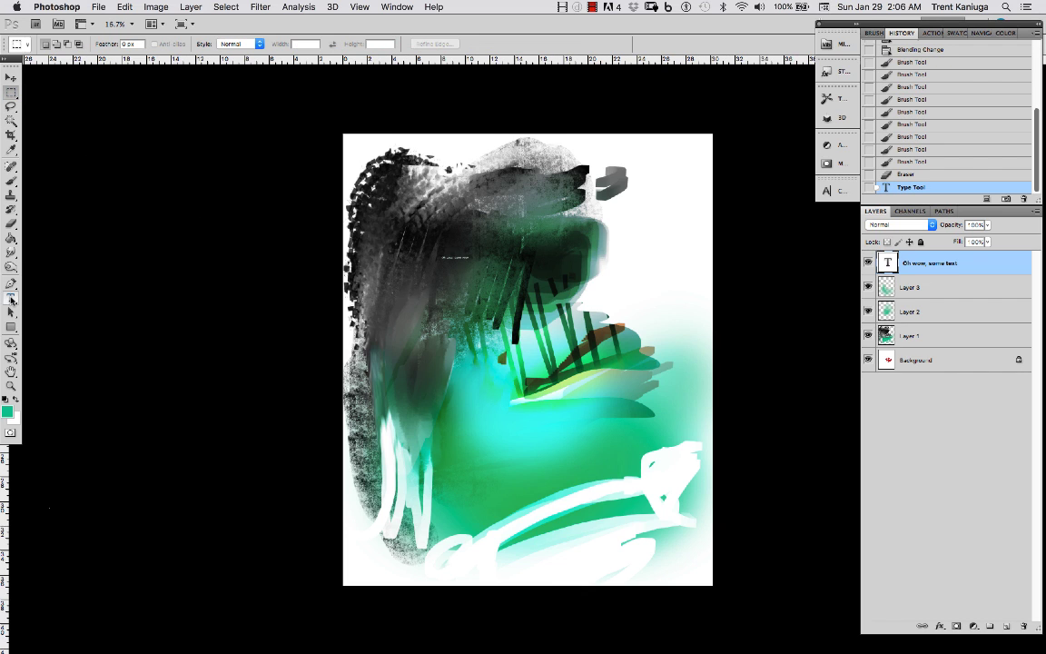
# Step: Increase the font size of the whole "Oh wow, some text" line to 43 pt
pyautogui.click(11, 298)
pyautogui.click(454, 259)
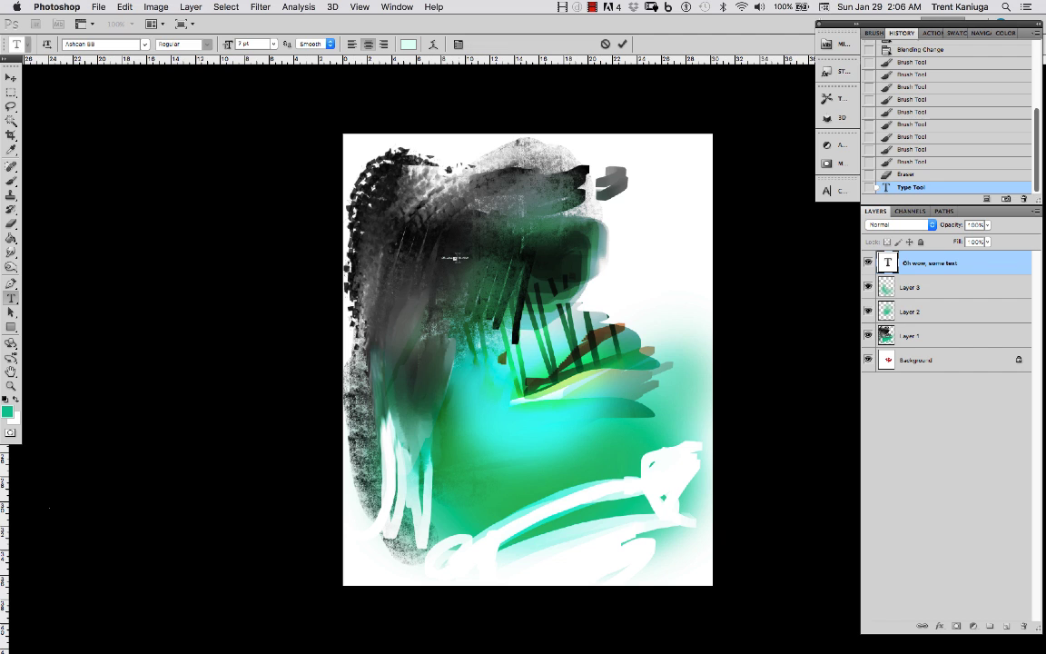
pyautogui.press('super')
pyautogui.click(245, 44)
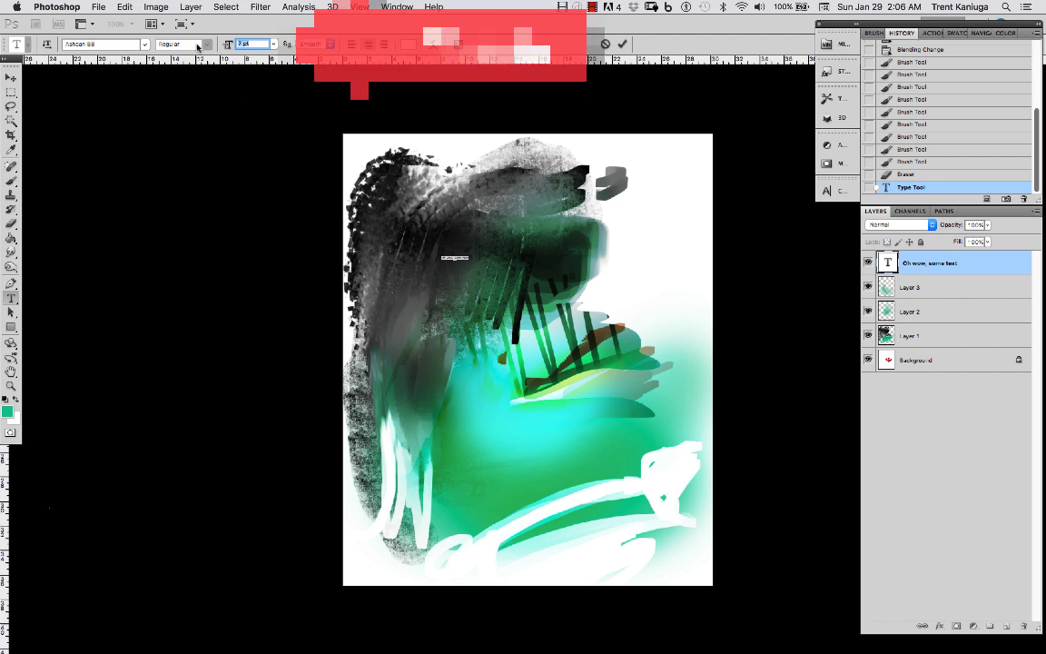
pyautogui.press('Up')
pyautogui.press('Up')
pyautogui.press('Up')
pyautogui.press('Up')
pyautogui.press('Up')
pyautogui.press('Up')
pyautogui.press('Up')
pyautogui.press('Up')
pyautogui.press('Up')
pyautogui.press('Up')
pyautogui.press('Up')
pyautogui.press('Up')
pyautogui.press('Up')
pyautogui.press('Up')
pyautogui.press('Up')
pyautogui.press('Up')
pyautogui.press('Up')
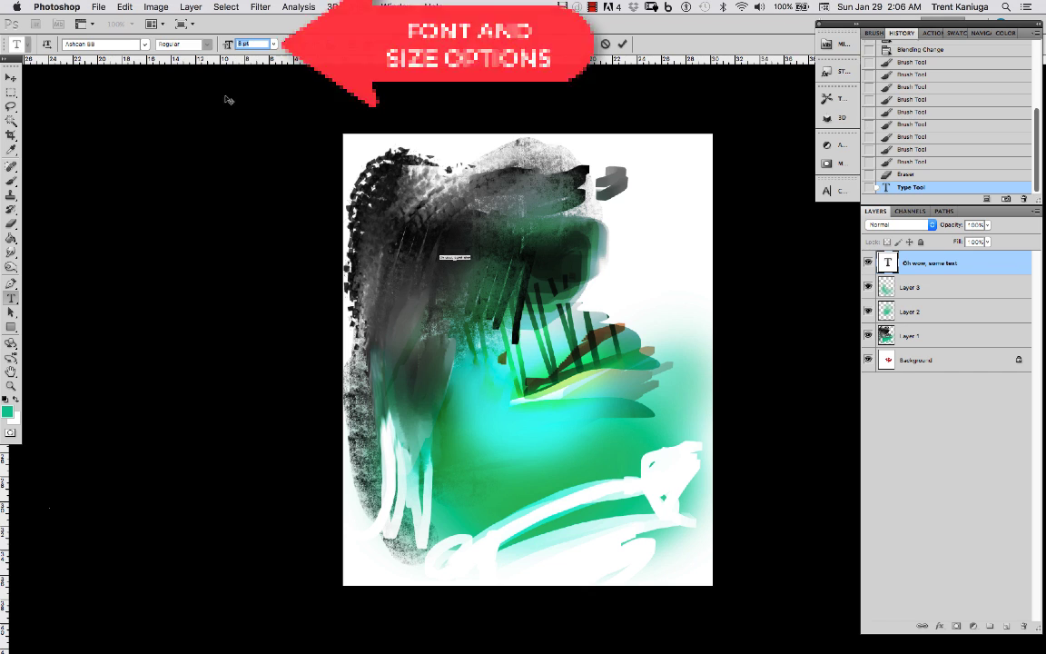
pyautogui.press('Up')
pyautogui.press('Up')
pyautogui.press('Up')
pyautogui.press('Up')
pyautogui.press('Up')
pyautogui.press('Up')
pyautogui.press('Up')
pyautogui.press('Up')
pyautogui.press('Up')
pyautogui.press('Up')
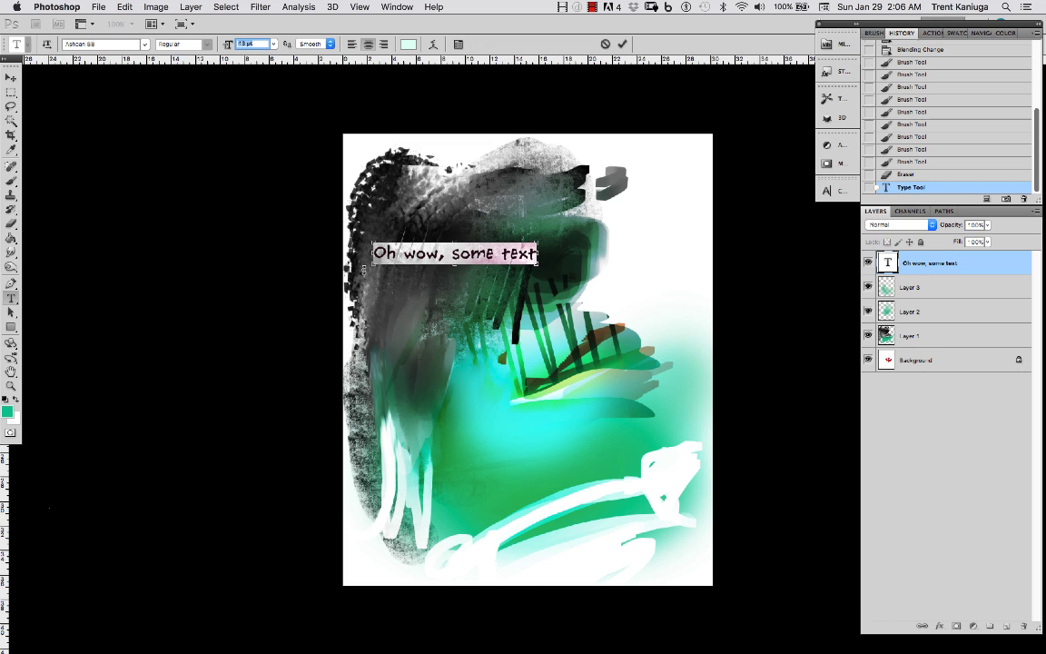
pyautogui.moveTo(363, 270); pyautogui.dragTo(362, 271)
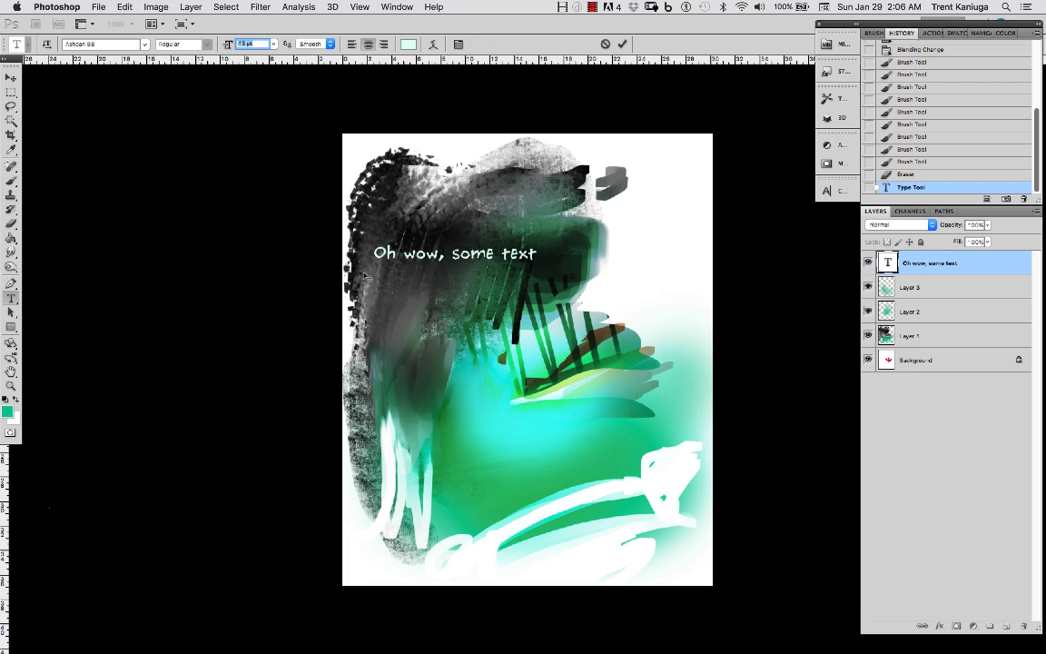
# Step: Enlarge the text line with Free Transform to about 54 pt, extending it toward the dark area's right edge
pyautogui.press('super+t')
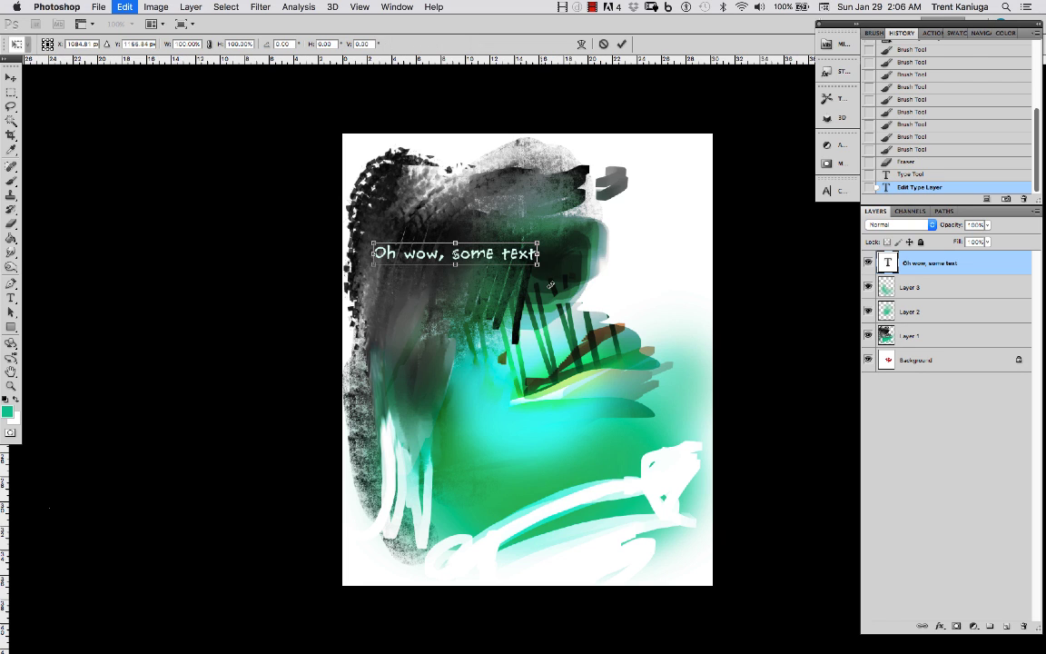
pyautogui.moveTo(537, 265); pyautogui.dragTo(565, 283)
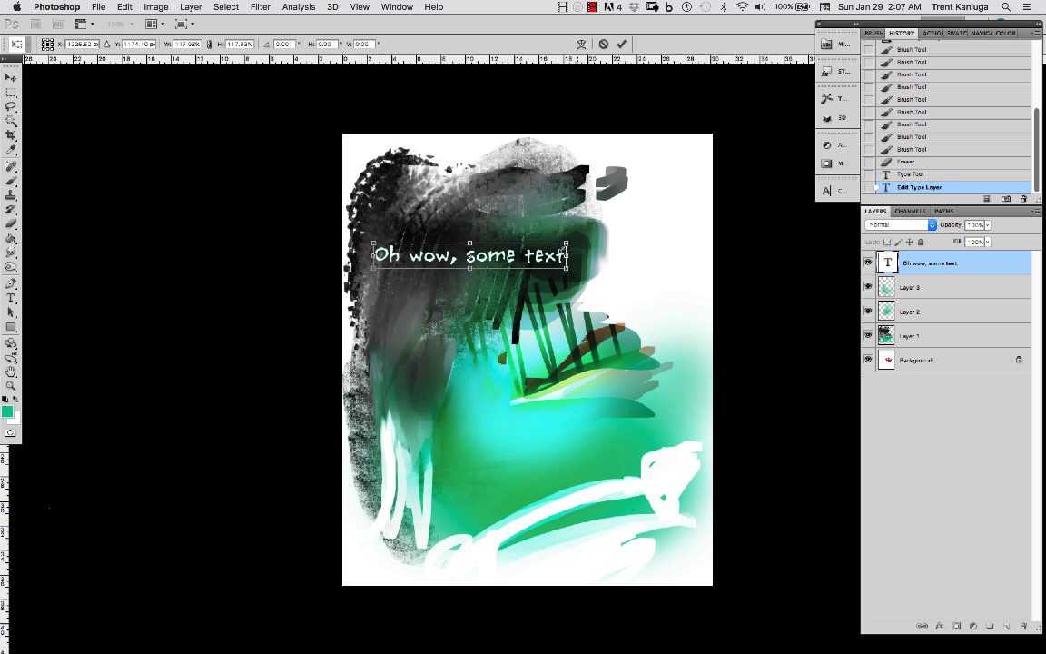
pyautogui.moveTo(572, 241); pyautogui.dragTo(578, 242)
pyautogui.press('Return')
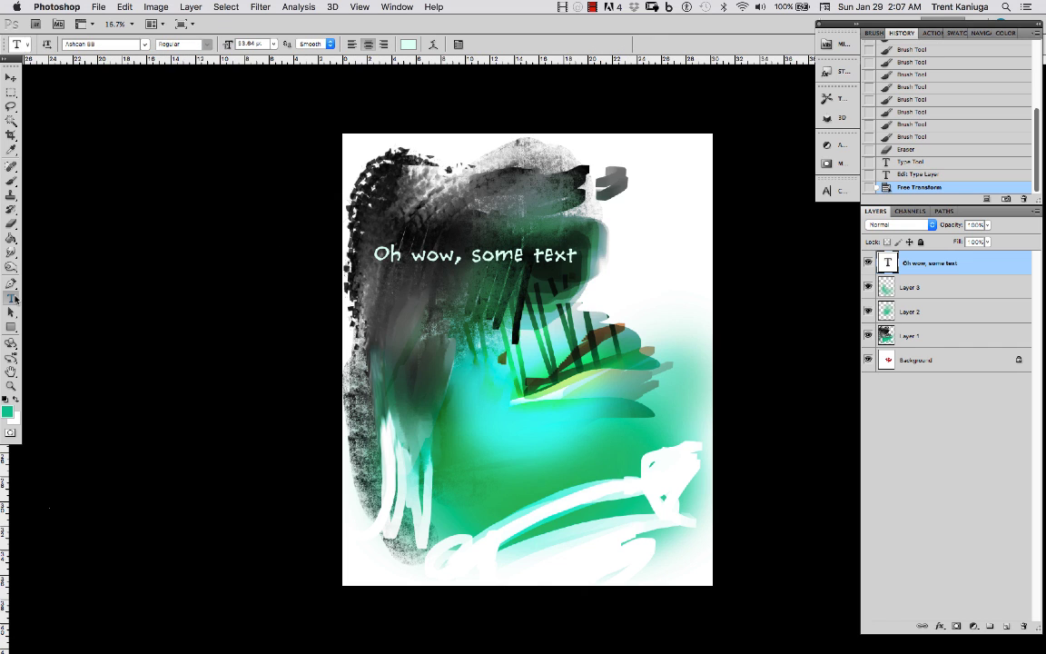
# Step: Recolour the whole "Oh wow, some text" line from pale mint to a muted yellow
pyautogui.click(455, 257)
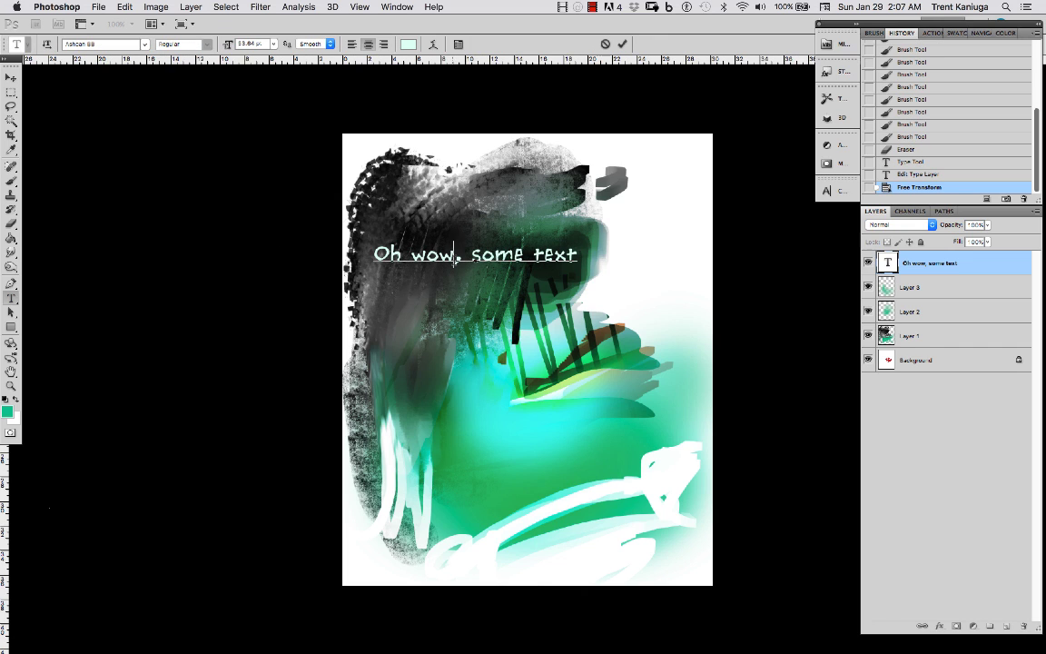
pyautogui.press('super+a')
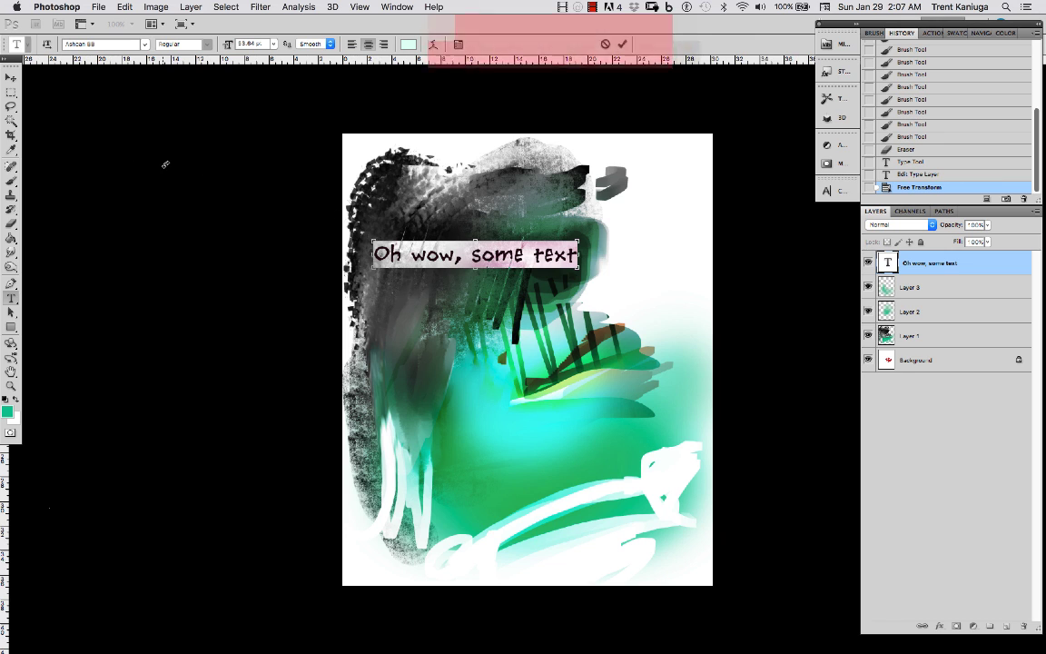
pyautogui.press('super+h')
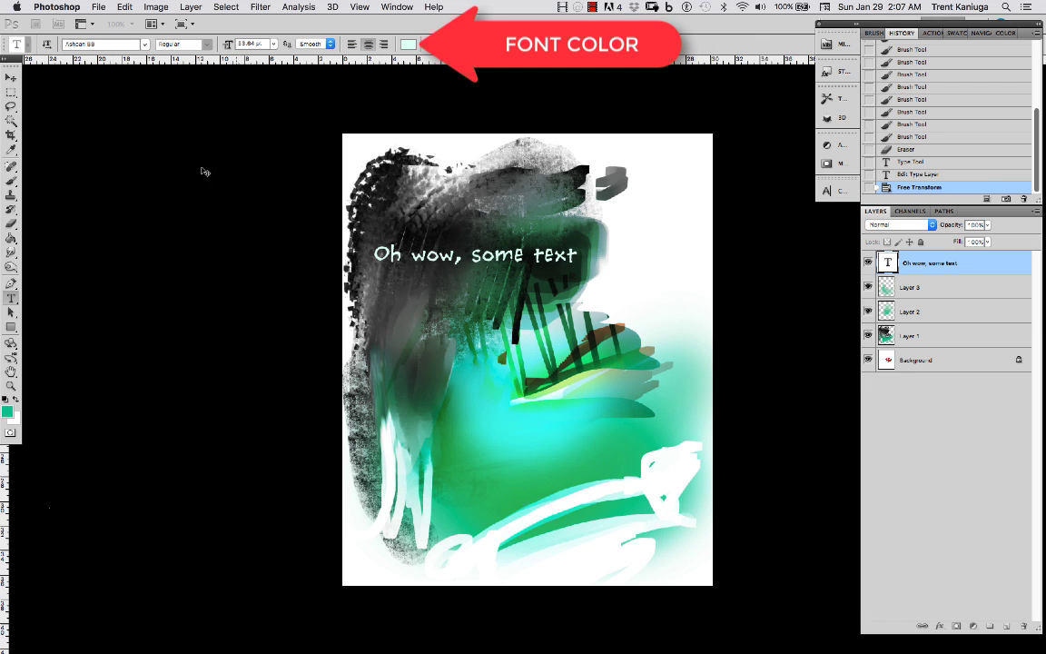
pyautogui.click(408, 44)
pyautogui.click(881, 506)
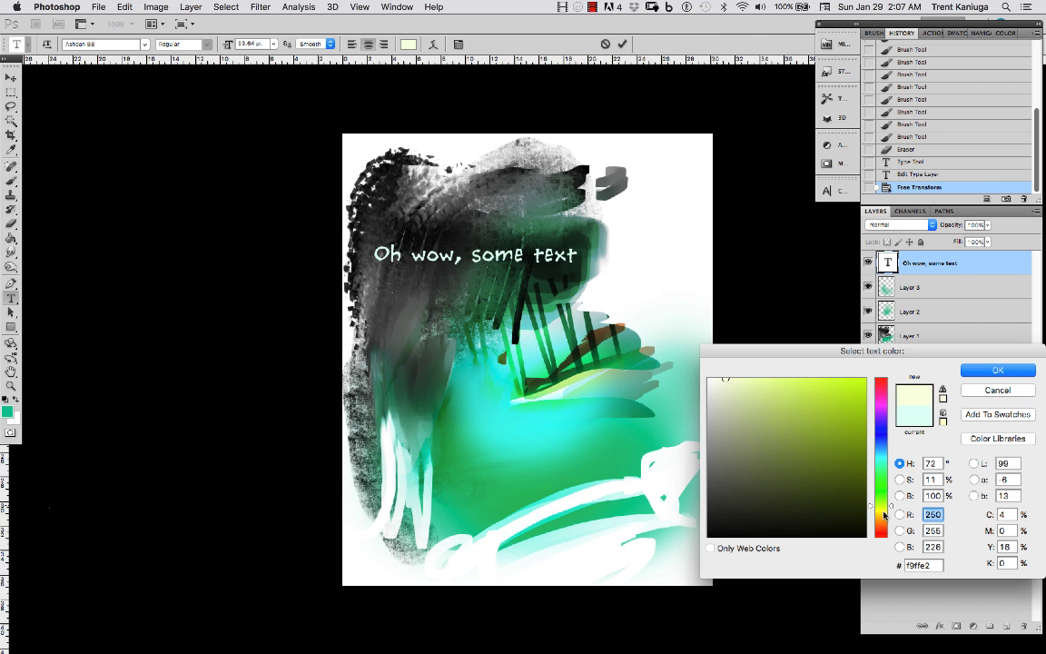
pyautogui.moveTo(884, 514); pyautogui.dragTo(887, 512)
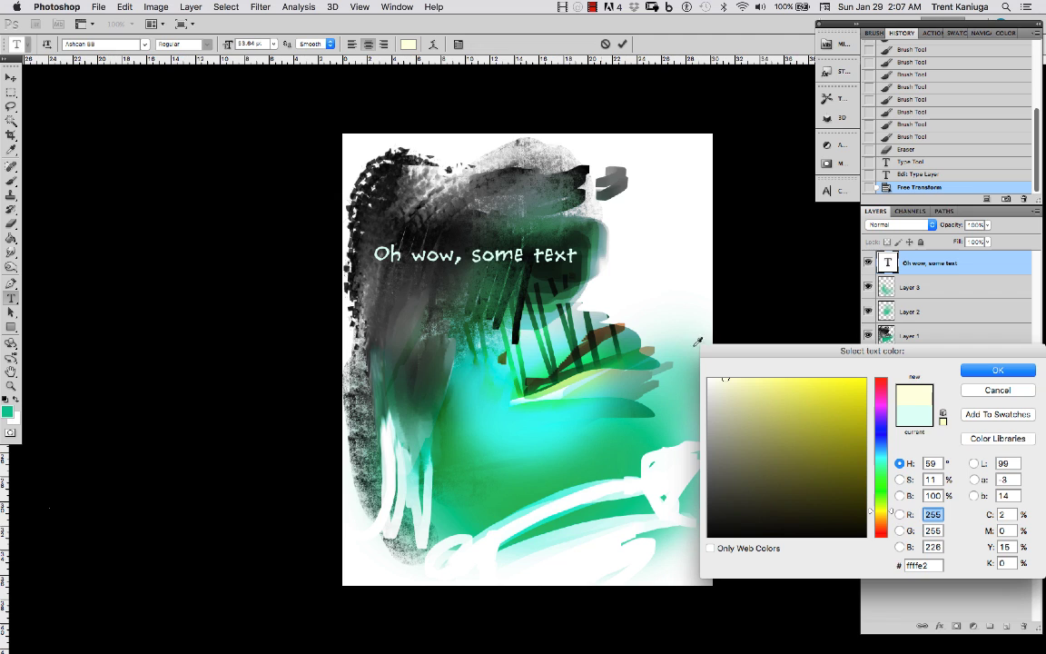
pyautogui.click(778, 390)
pyautogui.click(997, 370)
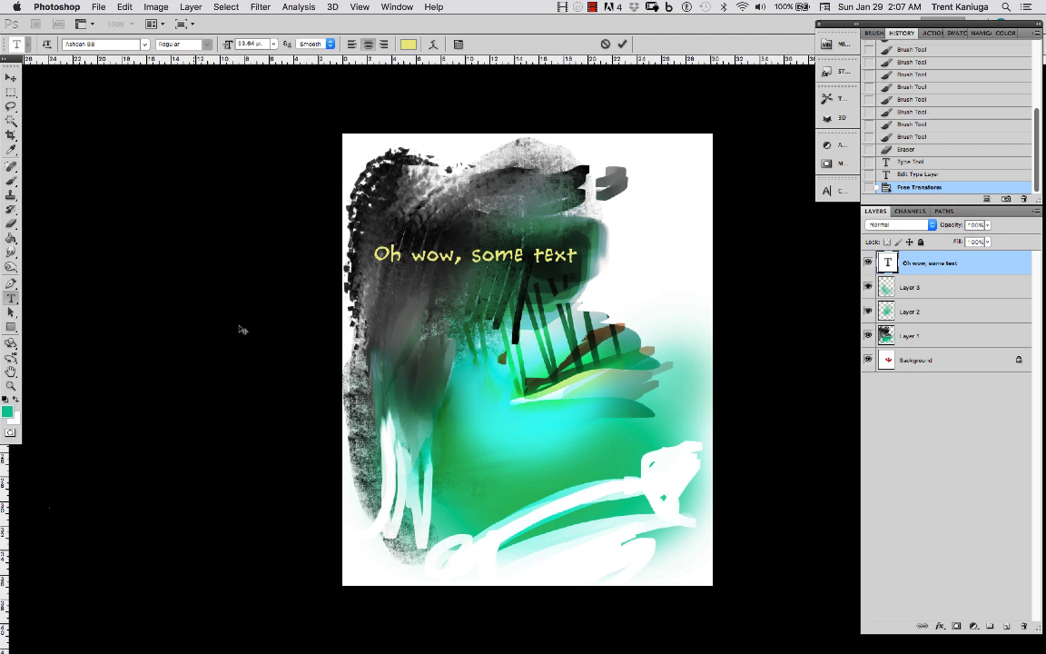
# Step: Add a Stroke layer style to the text layer and set its colour to light orange
pyautogui.rightClick(903, 263)
pyautogui.click(935, 279)
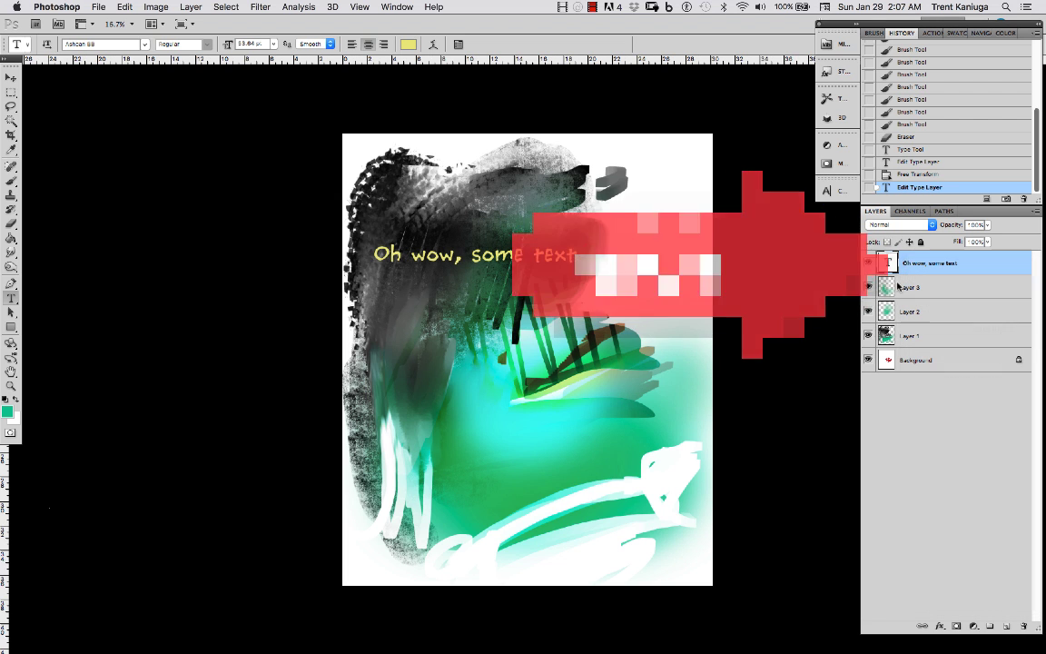
pyautogui.moveTo(641, 170); pyautogui.dragTo(726, 157)
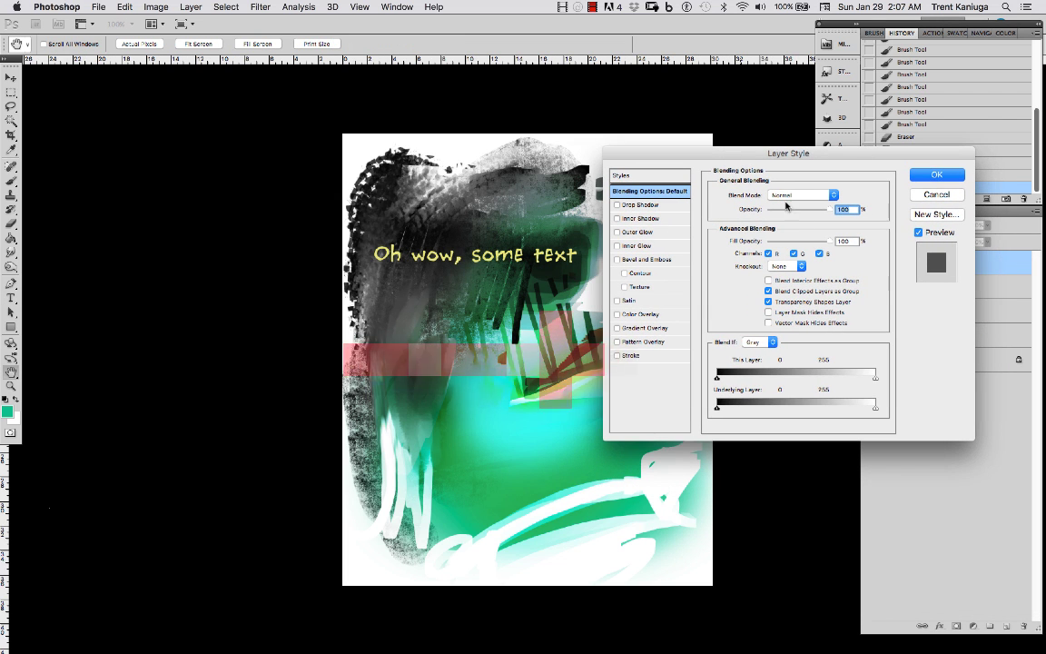
pyautogui.click(631, 356)
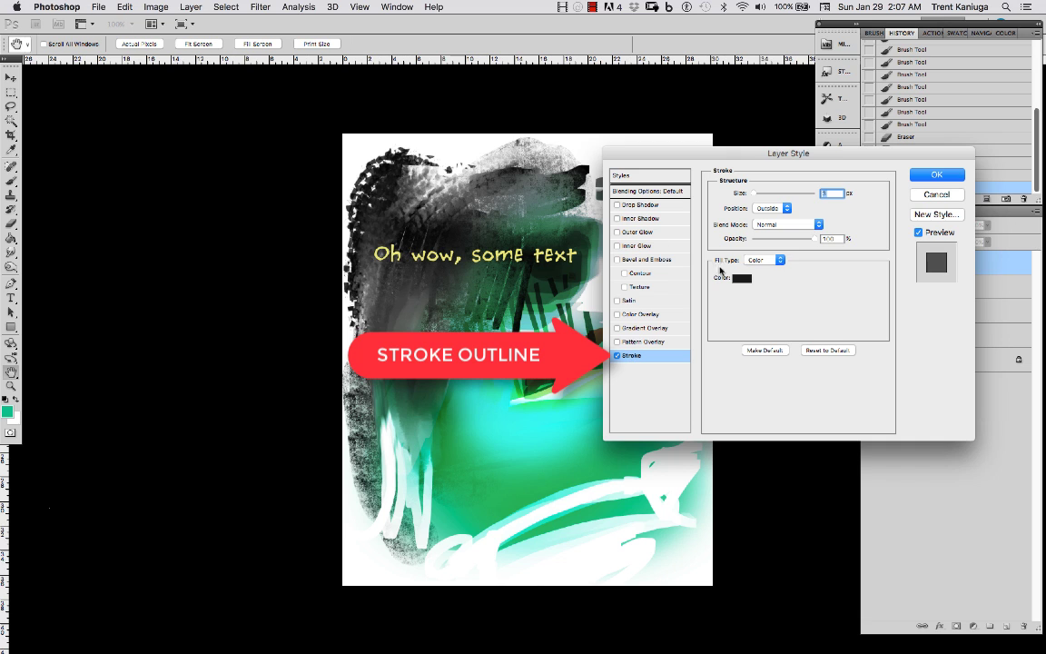
pyautogui.click(741, 277)
pyautogui.click(768, 386)
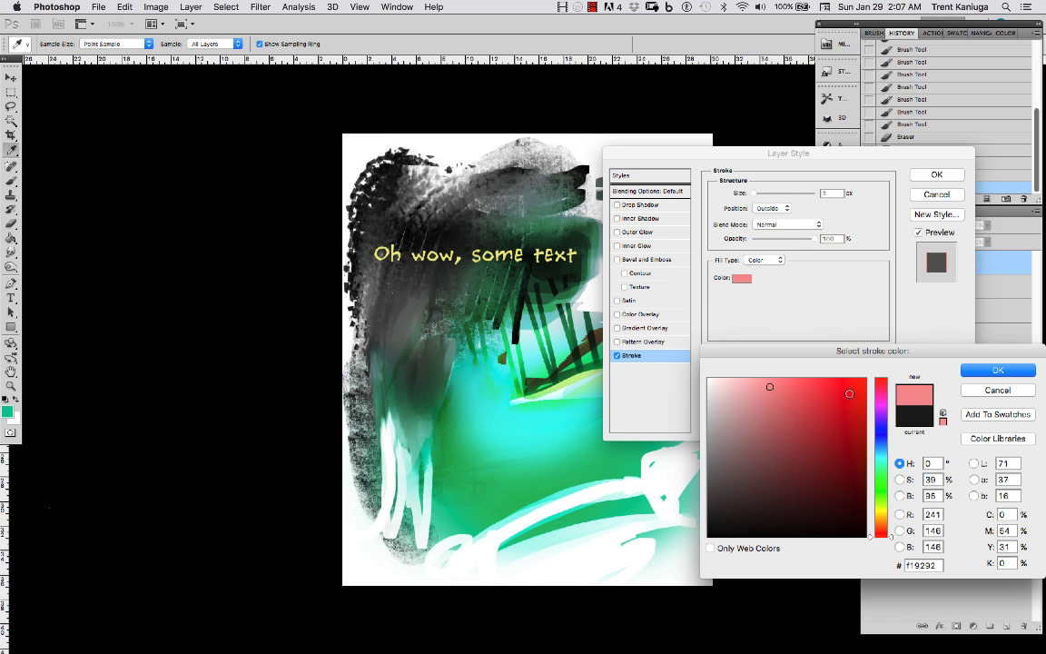
pyautogui.click(882, 521)
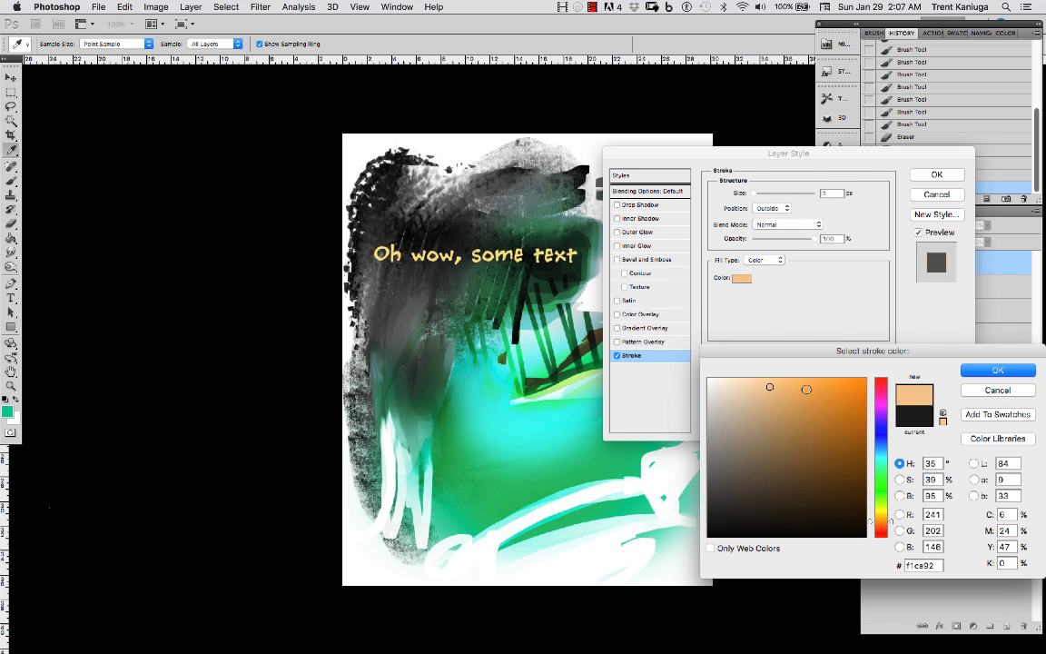
pyautogui.moveTo(806, 389); pyautogui.dragTo(835, 381)
pyautogui.click(982, 371)
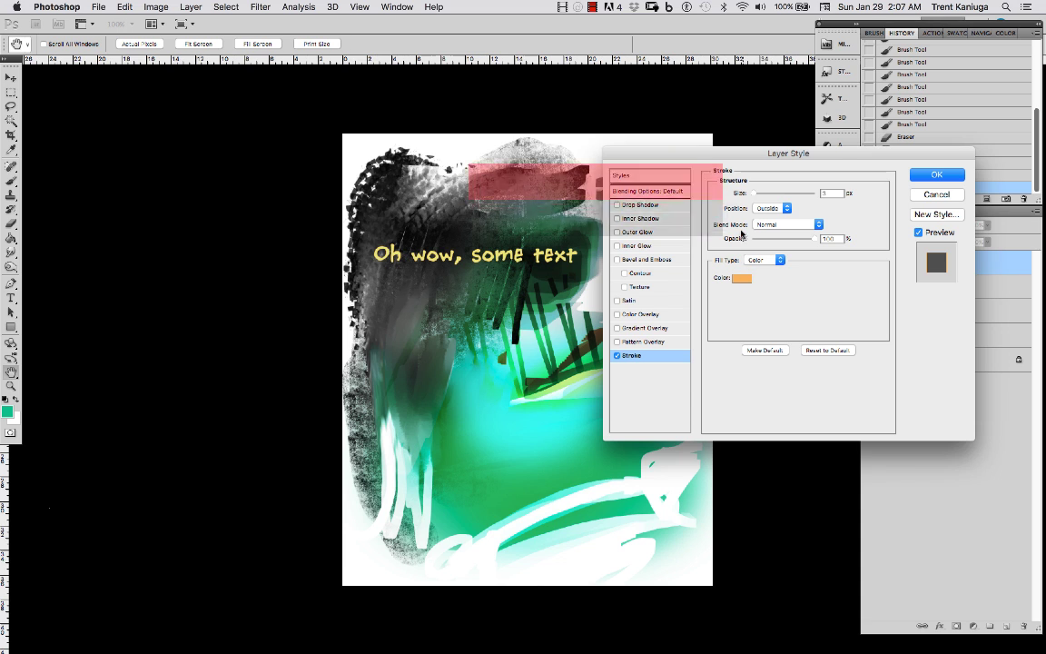
# Step: Increase the text's stroke size to 15 px
pyautogui.press('Up')
pyautogui.press('Up')
pyautogui.press('Up')
pyautogui.press('Up')
pyautogui.press('Up')
pyautogui.press('Up')
pyautogui.press('Up')
pyautogui.press('Up')
pyautogui.press('Up')
pyautogui.press('Up')
pyautogui.press('Up')
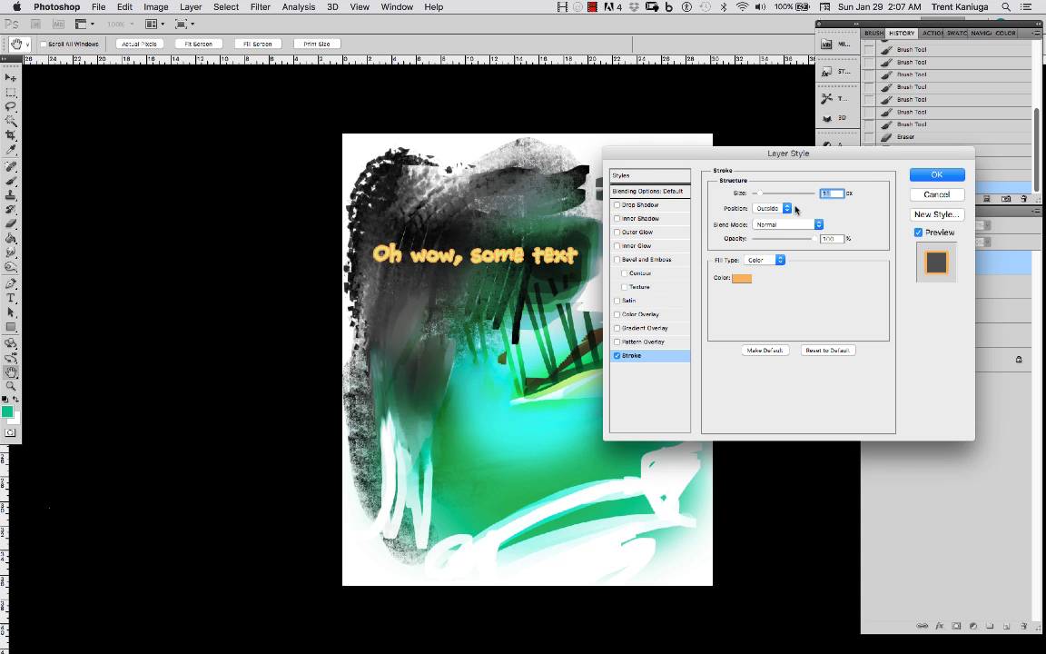
# Step: Darken the text's stroke colour to orange-brown, apply the layer style, and nudge the text line slightly to the right
pyautogui.click(740, 278)
pyautogui.click(815, 409)
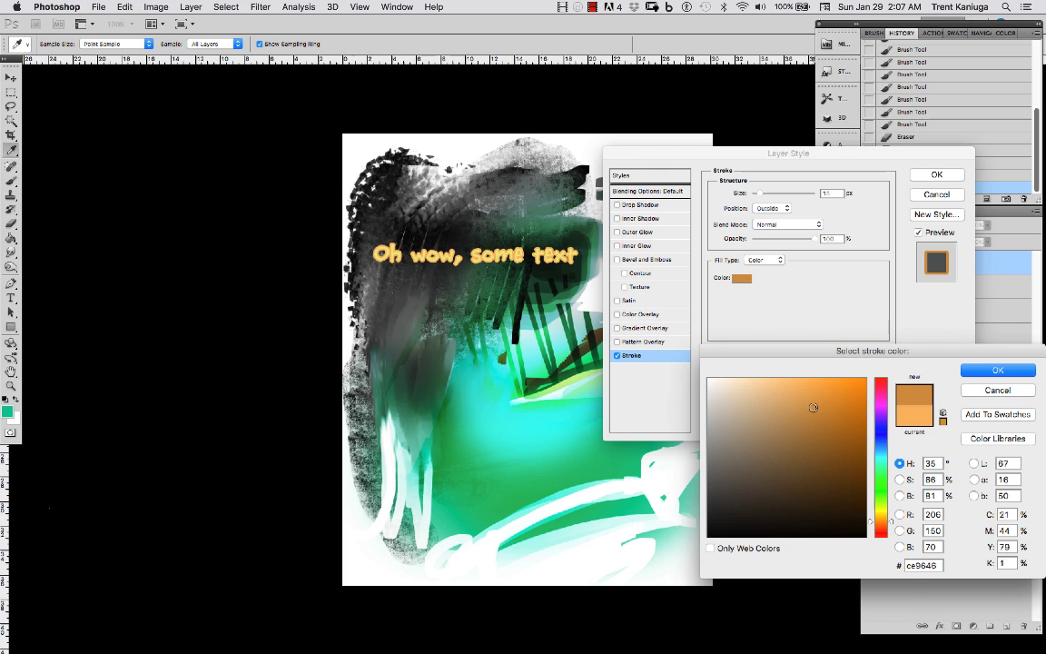
pyautogui.click(820, 423)
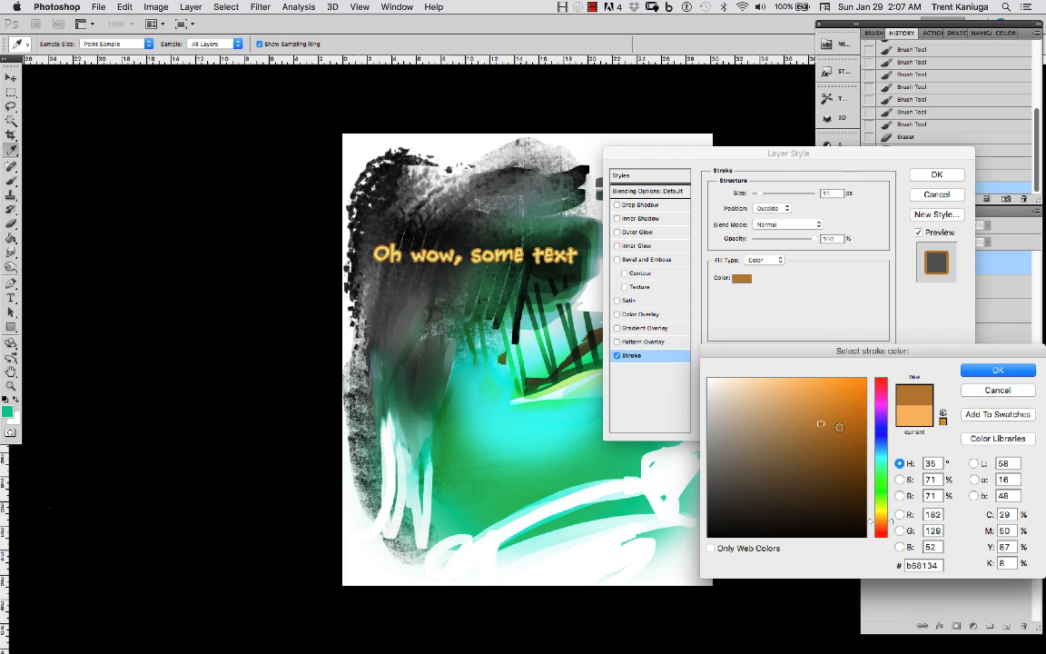
pyautogui.press('Return')
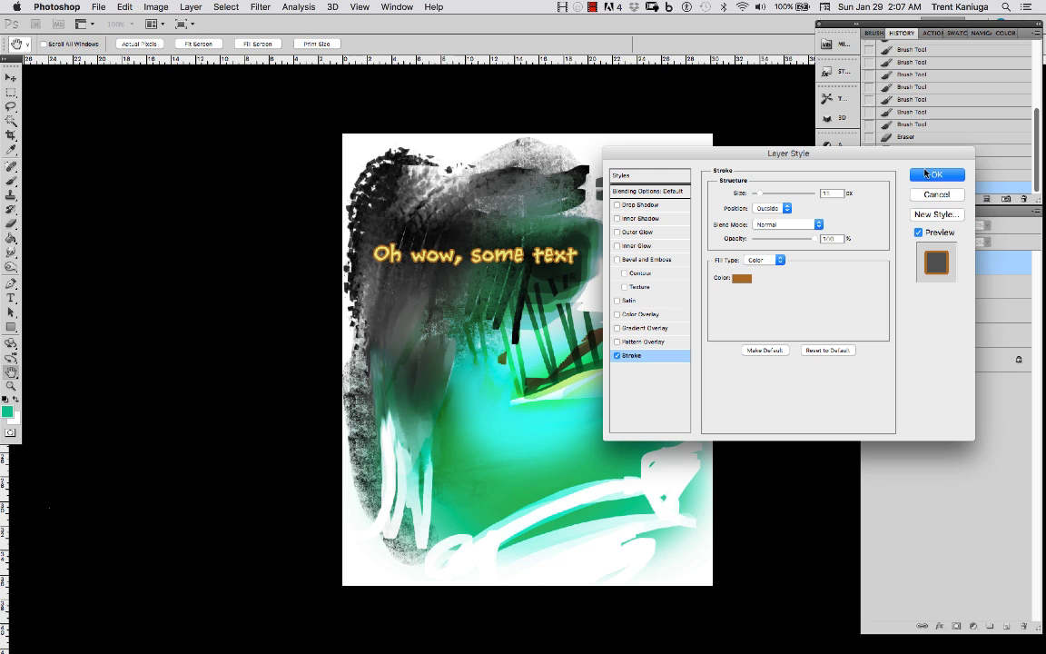
pyautogui.click(930, 179)
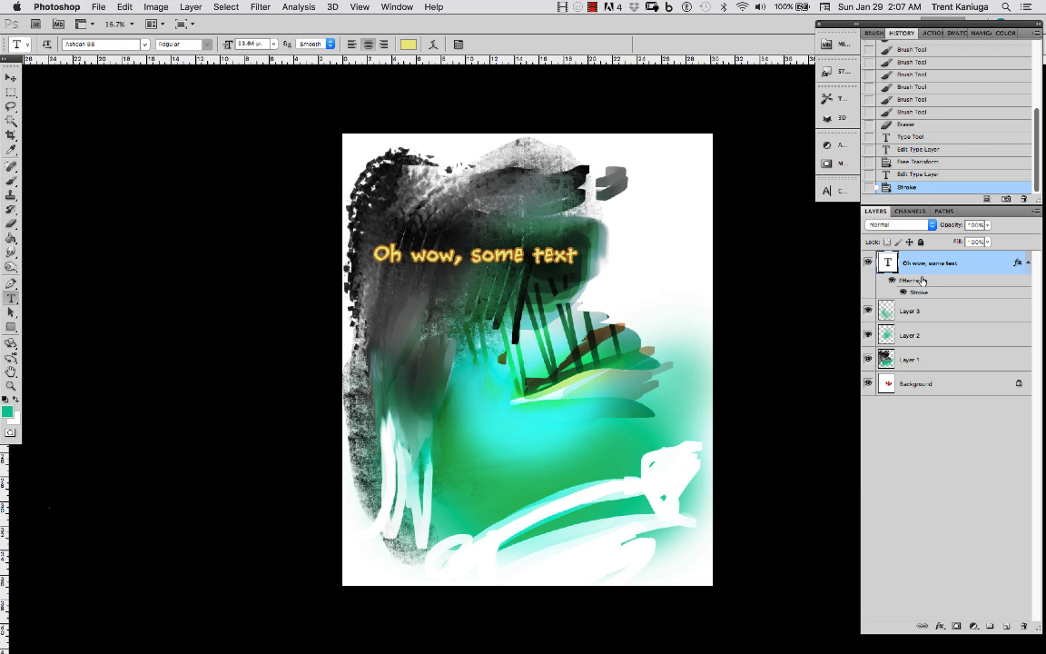
pyautogui.moveTo(576, 312)
pyautogui.mouseDown()
pyautogui.moveTo(621, 360)
pyautogui.moveTo(571, 288)
pyautogui.moveTo(621, 360)
pyautogui.moveTo(625, 292)
pyautogui.moveTo(612, 281)
pyautogui.moveTo(612, 363)
pyautogui.moveTo(630, 337)
pyautogui.moveTo(562, 250)
pyautogui.mouseUp()
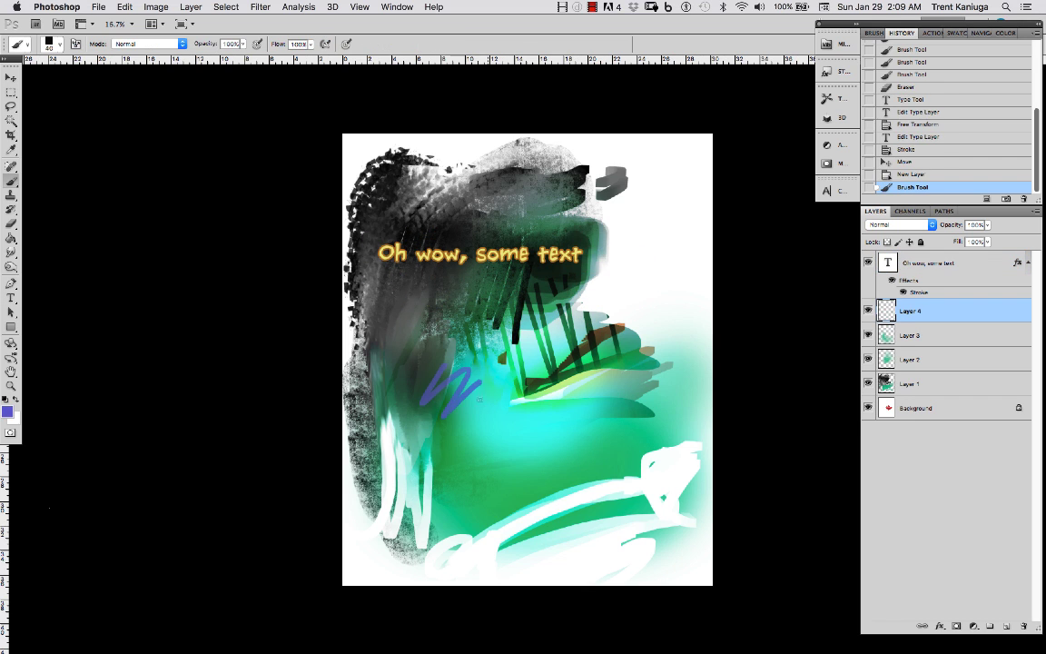
# Step: Undo the thin purple scribble, enlarge the square brush to 200 px, and paint a purple-blue patch below the text on Layer 4
pyautogui.press('super+z')
pyautogui.press(']')
pyautogui.press(']')
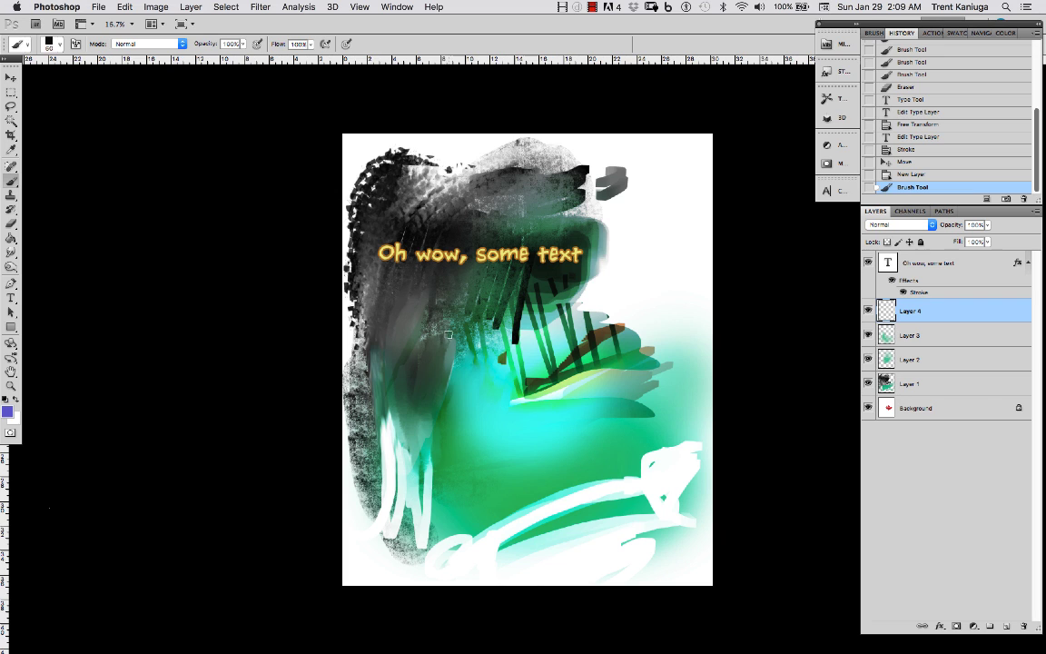
pyautogui.press(']')
pyautogui.moveTo(394, 289)
pyautogui.mouseDown()
pyautogui.moveTo(403, 332)
pyautogui.moveTo(425, 327)
pyautogui.moveTo(484, 392)
pyautogui.mouseUp()
pyautogui.moveTo(371, 345); pyautogui.dragTo(394, 389)
pyautogui.moveTo(374, 318); pyautogui.dragTo(380, 385)
pyautogui.moveTo(418, 289)
pyautogui.mouseDown()
pyautogui.moveTo(467, 302)
pyautogui.moveTo(483, 361)
pyautogui.moveTo(468, 385)
pyautogui.moveTo(413, 400)
pyautogui.moveTo(469, 380)
pyautogui.moveTo(465, 432)
pyautogui.mouseUp()
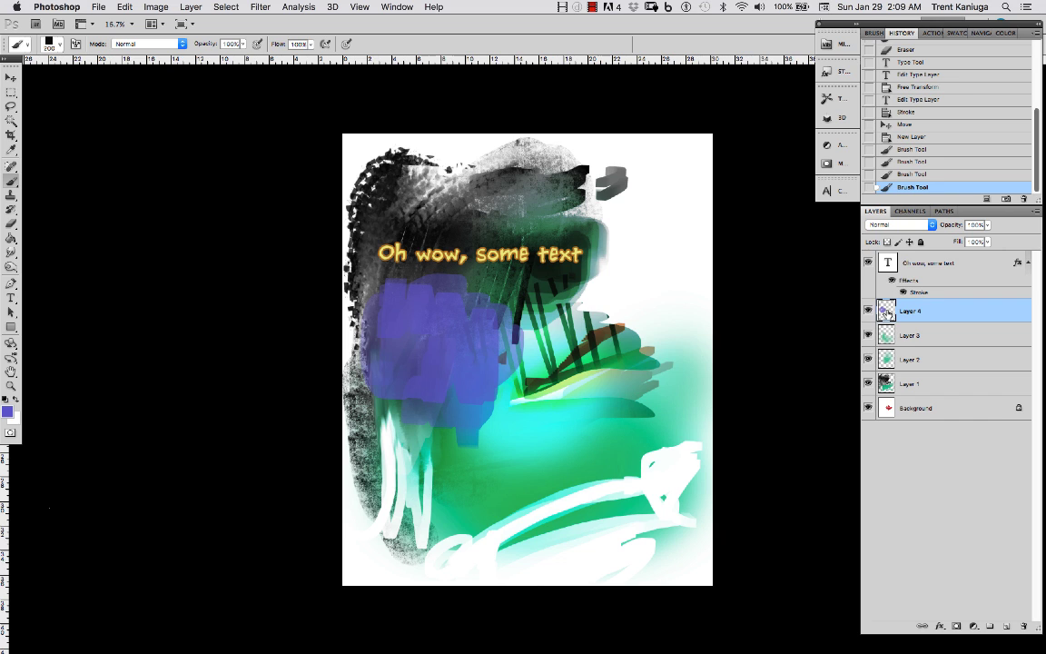
# Step: Move Layer 4 beneath Layer 2 and extend its purple-blue paint upward behind the text and down over the white strokes
pyautogui.moveTo(887, 313); pyautogui.dragTo(888, 361)
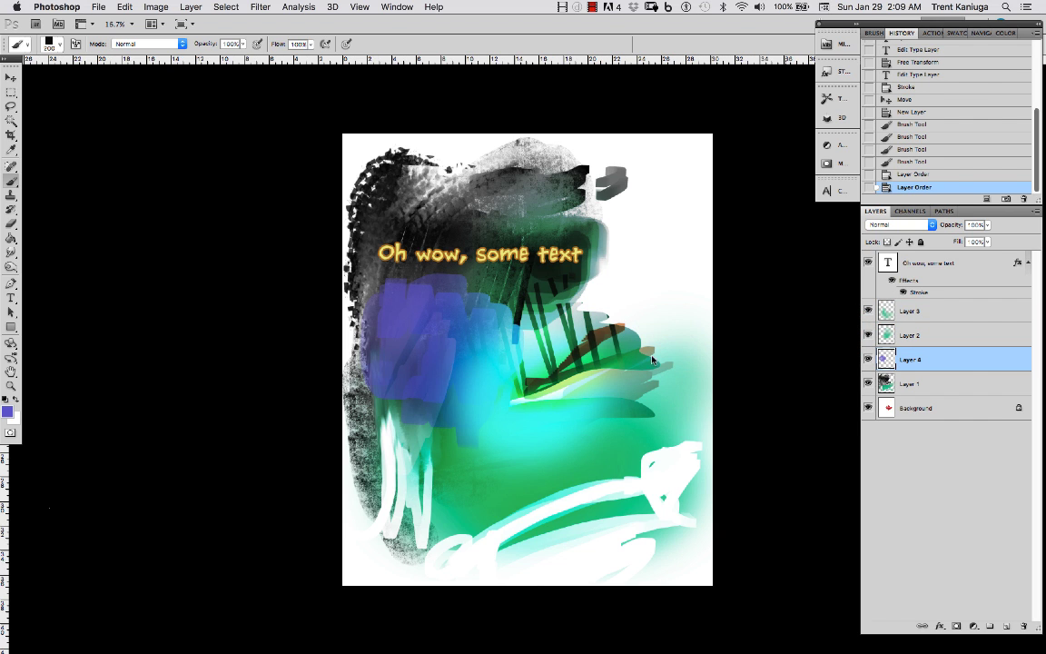
pyautogui.moveTo(388, 408)
pyautogui.mouseDown()
pyautogui.moveTo(402, 443)
pyautogui.moveTo(385, 447)
pyautogui.moveTo(377, 393)
pyautogui.moveTo(418, 413)
pyautogui.moveTo(445, 452)
pyautogui.moveTo(425, 474)
pyautogui.mouseUp()
pyautogui.moveTo(403, 323)
pyautogui.mouseDown()
pyautogui.moveTo(390, 297)
pyautogui.moveTo(396, 259)
pyautogui.mouseUp()
pyautogui.moveTo(393, 281)
pyautogui.mouseDown()
pyautogui.moveTo(408, 251)
pyautogui.moveTo(453, 289)
pyautogui.moveTo(397, 252)
pyautogui.moveTo(455, 302)
pyautogui.moveTo(411, 276)
pyautogui.moveTo(401, 251)
pyautogui.moveTo(385, 453)
pyautogui.moveTo(380, 338)
pyautogui.moveTo(434, 459)
pyautogui.moveTo(441, 423)
pyautogui.mouseUp()
# Step: Sample blue tones from the painted area and blend further strokes on Layer 4, extending the colour above the text
pyautogui.keyDown('alt'); pyautogui.click(422, 384); pyautogui.keyUp('alt')
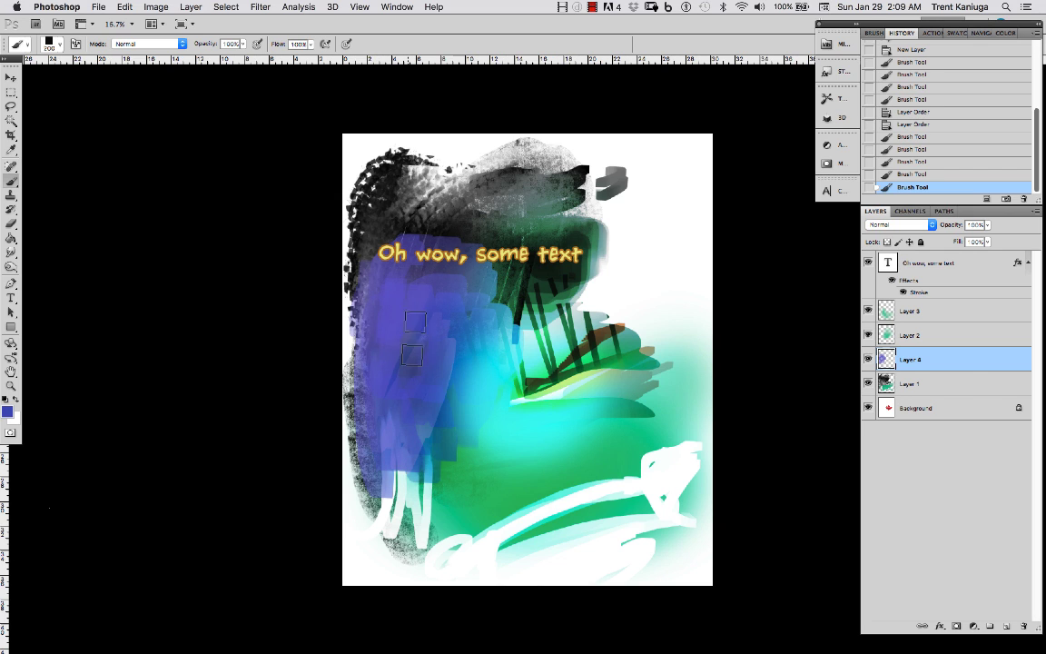
pyautogui.moveTo(413, 354); pyautogui.dragTo(402, 423)
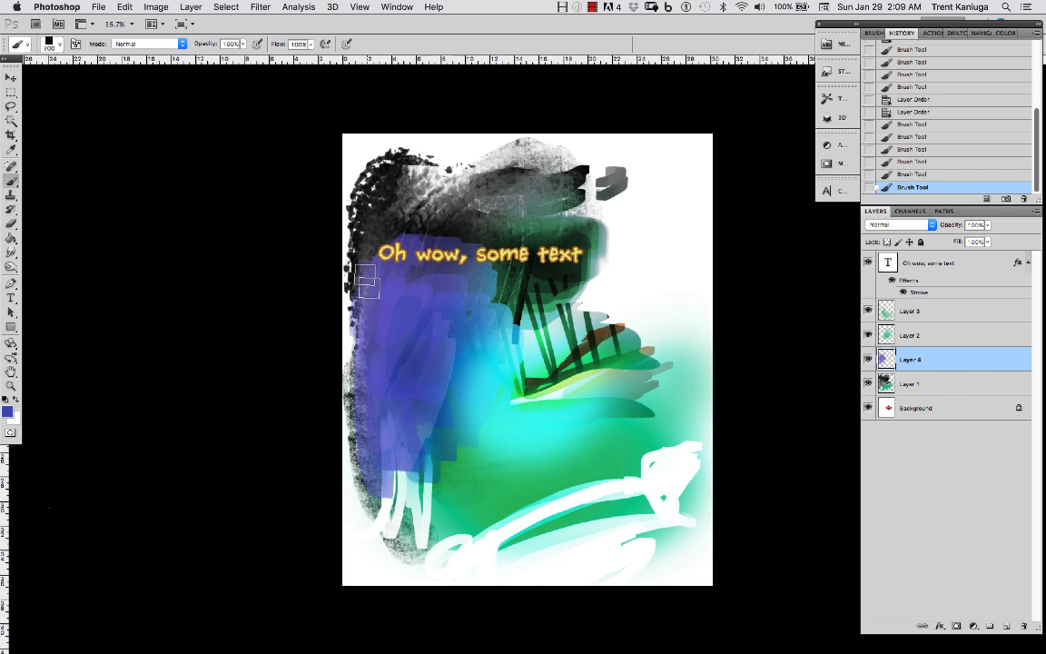
pyautogui.keyDown('alt'); pyautogui.click(436, 271); pyautogui.keyUp('alt')
pyautogui.moveTo(411, 289)
pyautogui.mouseDown()
pyautogui.moveTo(427, 248)
pyautogui.moveTo(419, 238)
pyautogui.moveTo(405, 247)
pyautogui.moveTo(412, 219)
pyautogui.mouseUp()
pyautogui.moveTo(457, 227)
pyautogui.mouseDown()
pyautogui.moveTo(399, 218)
pyautogui.moveTo(454, 182)
pyautogui.moveTo(390, 240)
pyautogui.mouseUp()
pyautogui.moveTo(421, 287)
pyautogui.mouseDown()
pyautogui.moveTo(387, 282)
pyautogui.moveTo(401, 274)
pyautogui.moveTo(389, 261)
pyautogui.moveTo(392, 175)
pyautogui.moveTo(387, 227)
pyautogui.moveTo(414, 322)
pyautogui.moveTo(453, 294)
pyautogui.moveTo(370, 363)
pyautogui.moveTo(404, 341)
pyautogui.moveTo(381, 356)
pyautogui.mouseUp()
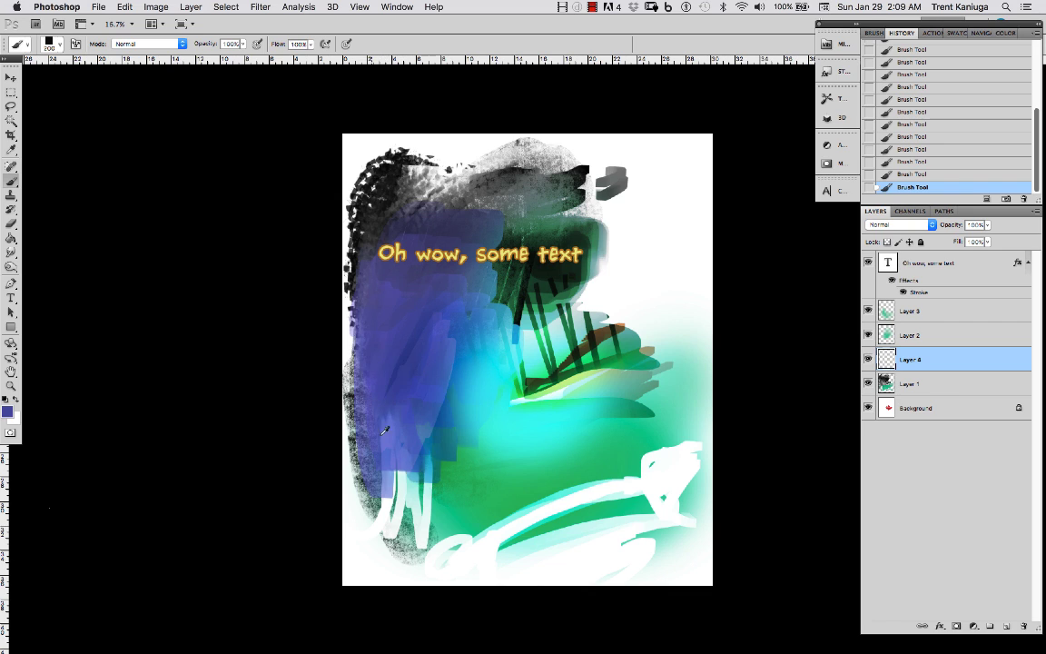
# Step: Try the round brush presets, including the 70 px one, with the Brush Tool and undo the test stroke
pyautogui.rightClick(14, 184)
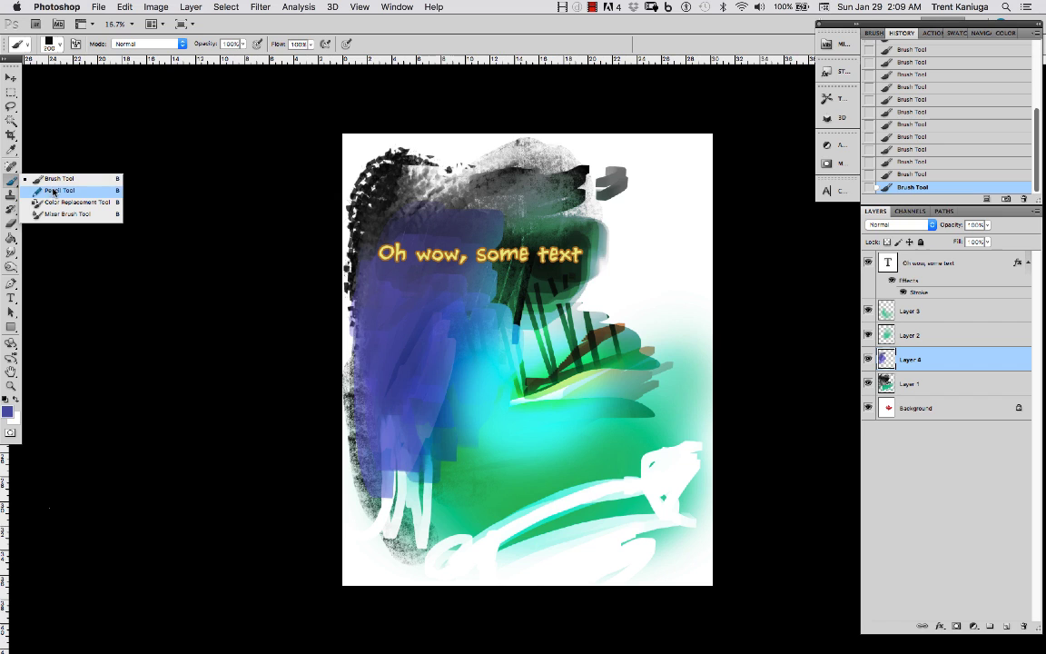
pyautogui.click(63, 181)
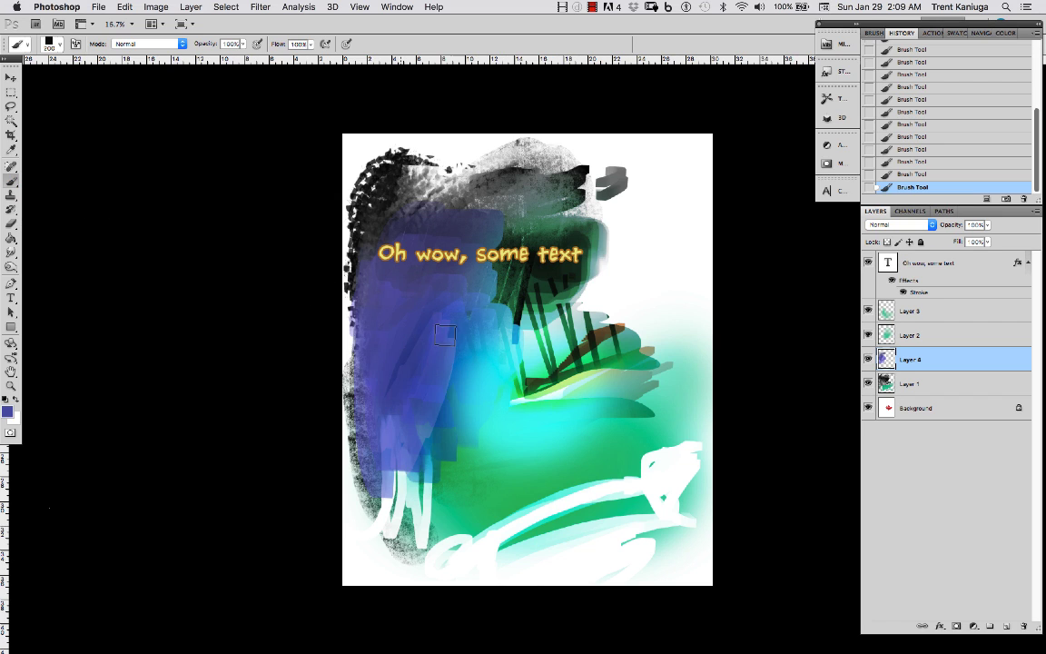
pyautogui.press('[')
pyautogui.press('[')
pyautogui.press('[')
pyautogui.rightClick(455, 336)
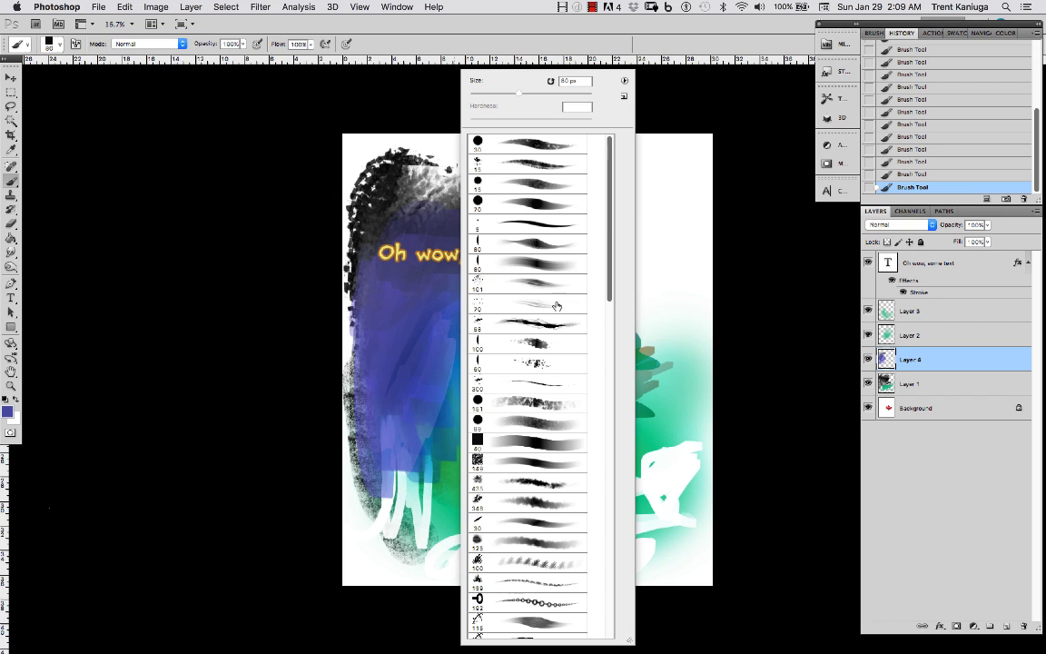
pyautogui.click(545, 208)
pyautogui.click(529, 146)
pyautogui.press('Return')
pyautogui.press('super+z')
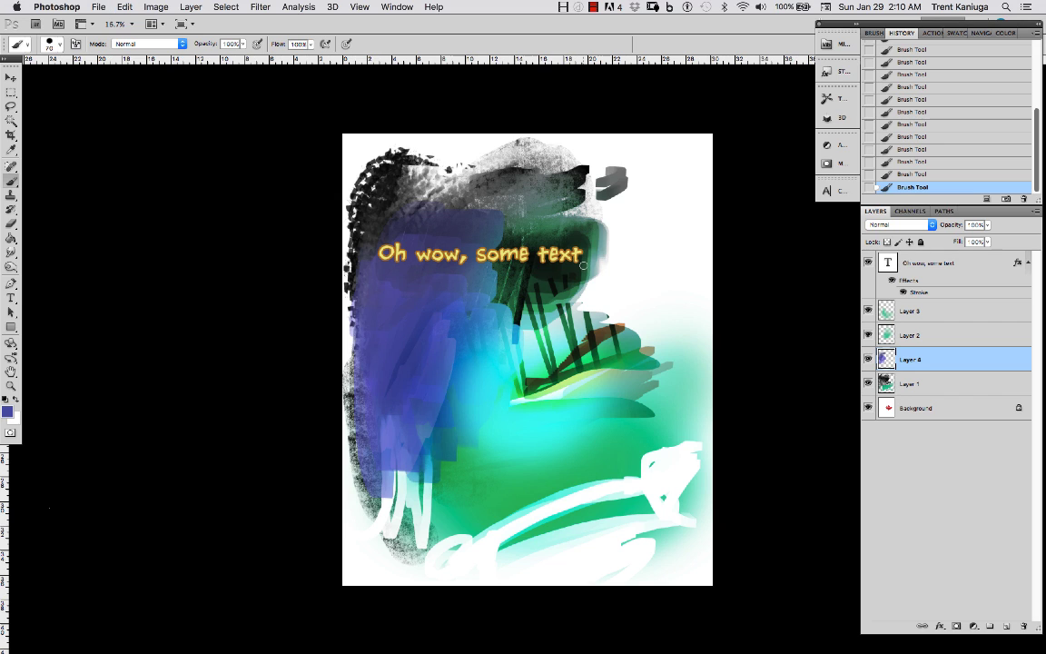
# Step: Using the 30 px round brush in grey, sketch a simple face with eyes, nose and mouth on a new layer above Layer 3
pyautogui.rightClick(655, 214)
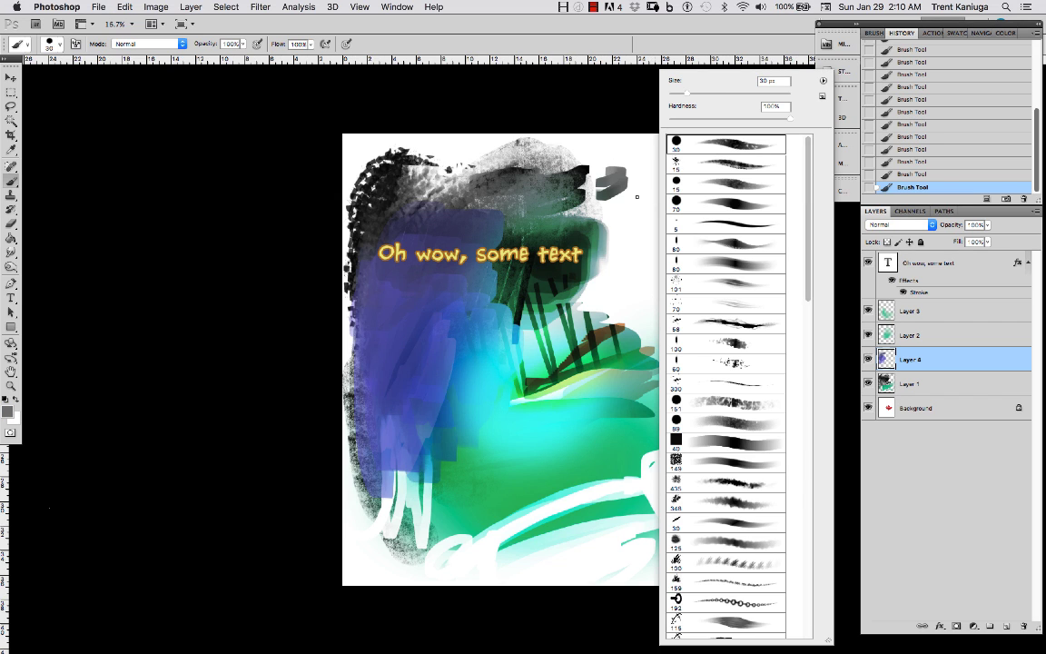
pyautogui.moveTo(633, 192)
pyautogui.mouseDown()
pyautogui.moveTo(656, 224)
pyautogui.moveTo(640, 260)
pyautogui.mouseUp()
pyautogui.press('super+z')
pyautogui.press(']')
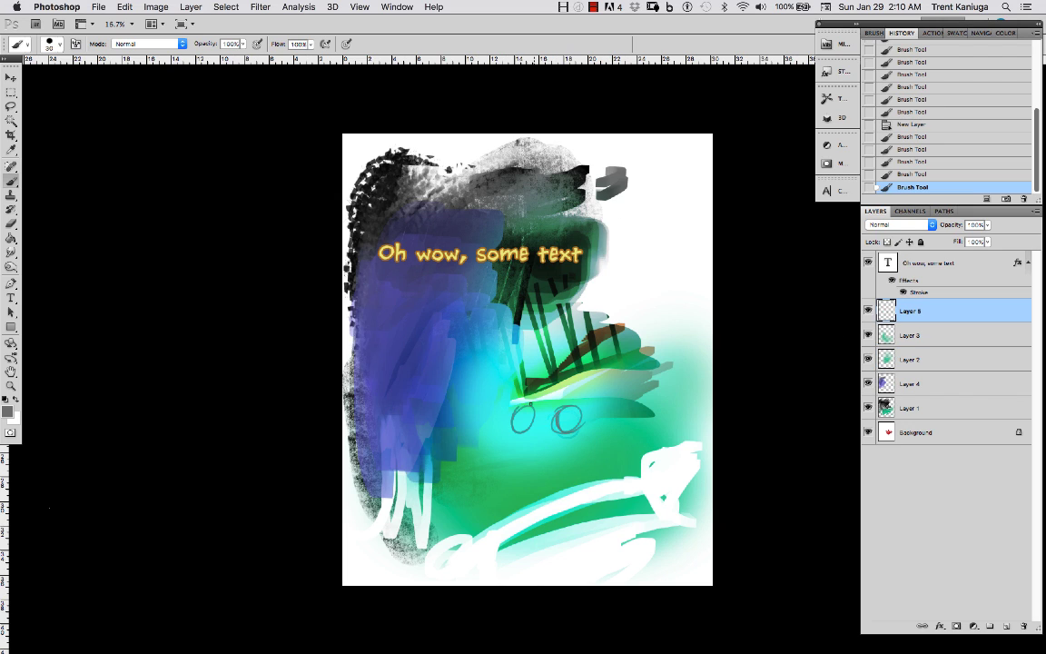
pyautogui.moveTo(535, 430); pyautogui.dragTo(513, 434)
pyautogui.moveTo(528, 433); pyautogui.dragTo(499, 445)
pyautogui.moveTo(505, 439)
pyautogui.mouseDown()
pyautogui.moveTo(499, 458)
pyautogui.moveTo(523, 458)
pyautogui.mouseUp()
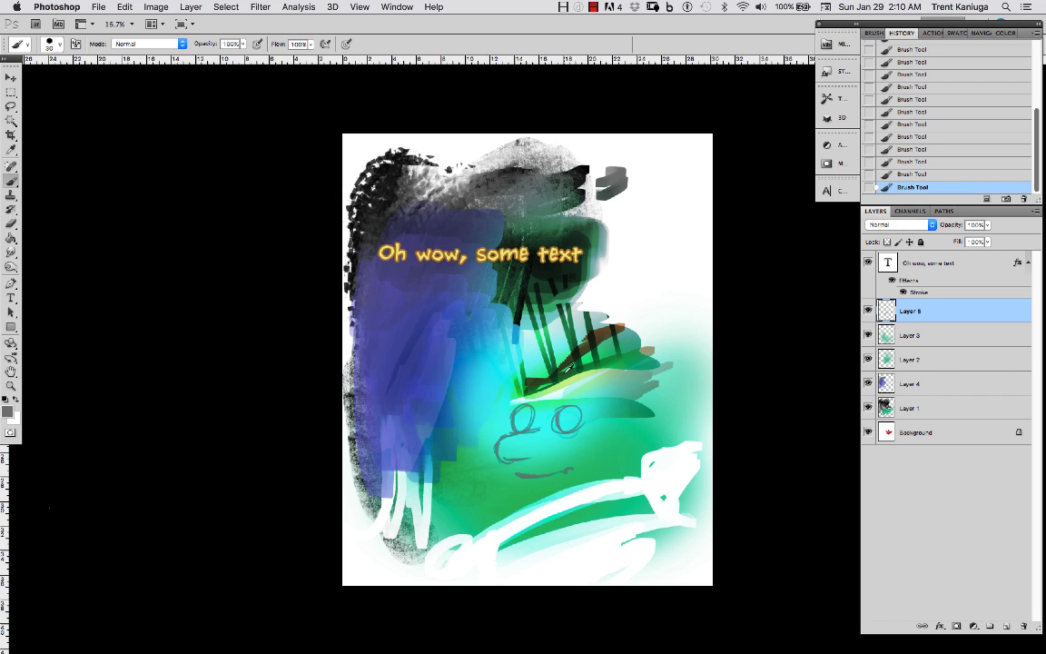
pyautogui.moveTo(507, 471); pyautogui.dragTo(571, 465)
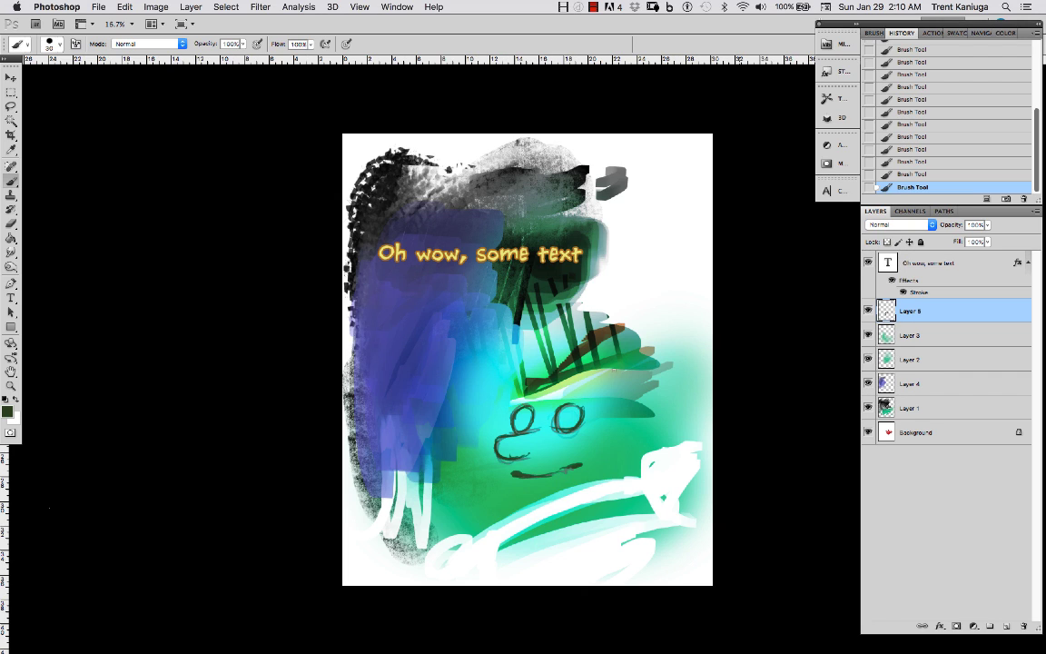
# Step: Toggle the face sketch layer off and on, and set its blending mode to Multiply
pyautogui.click(868, 311)
pyautogui.click(868, 311)
pyautogui.click(899, 224)
pyautogui.click(894, 256)
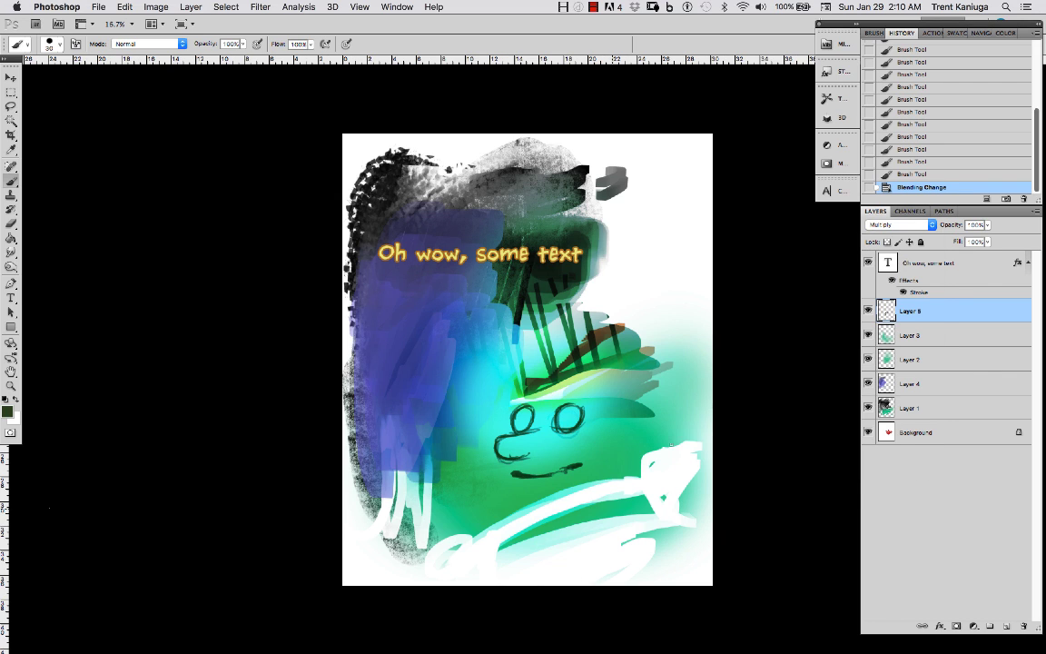
# Step: Select Layer 3 and switch to the square 40 px brush preset
pyautogui.click(896, 335)
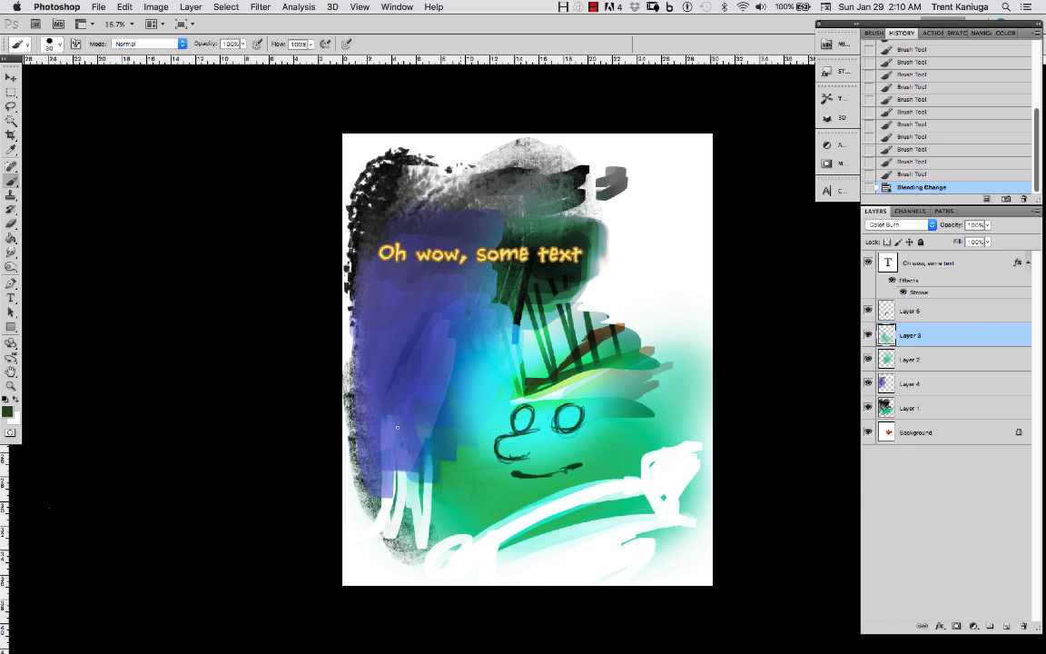
pyautogui.rightClick(508, 404)
pyautogui.click(595, 441)
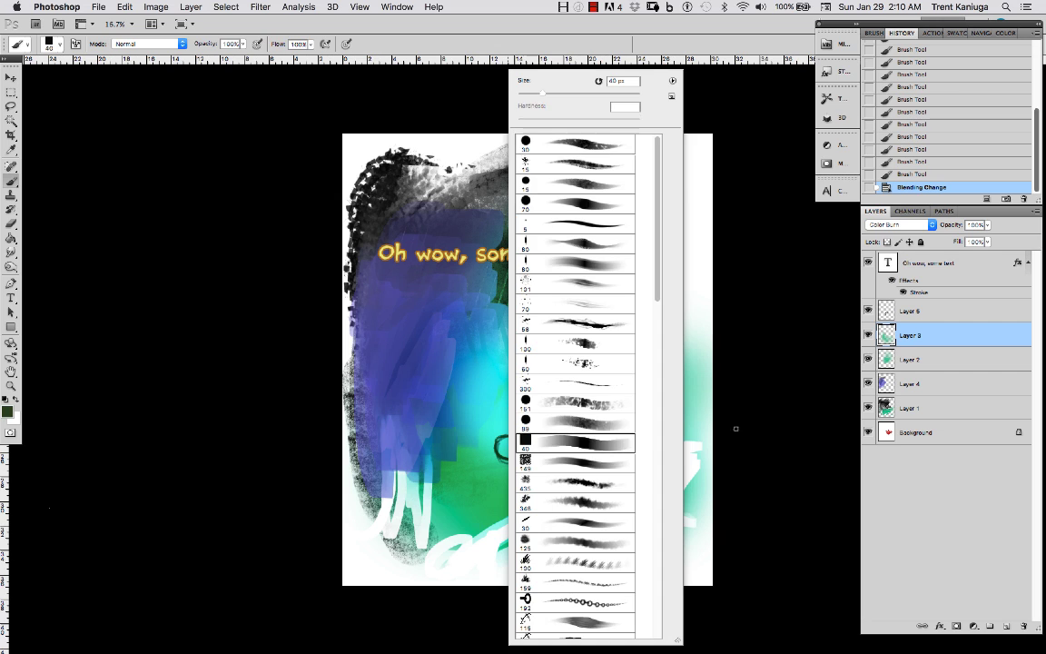
pyautogui.click(734, 427)
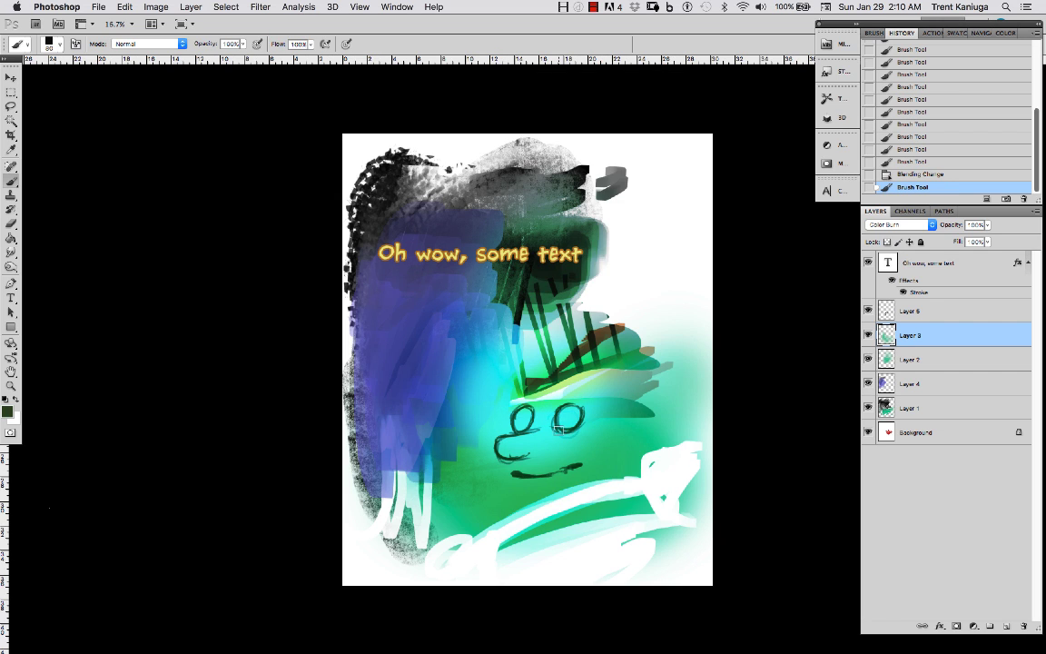
# Step: Set the foreground colour to a light tan from the Swatches
pyautogui.click(7, 410)
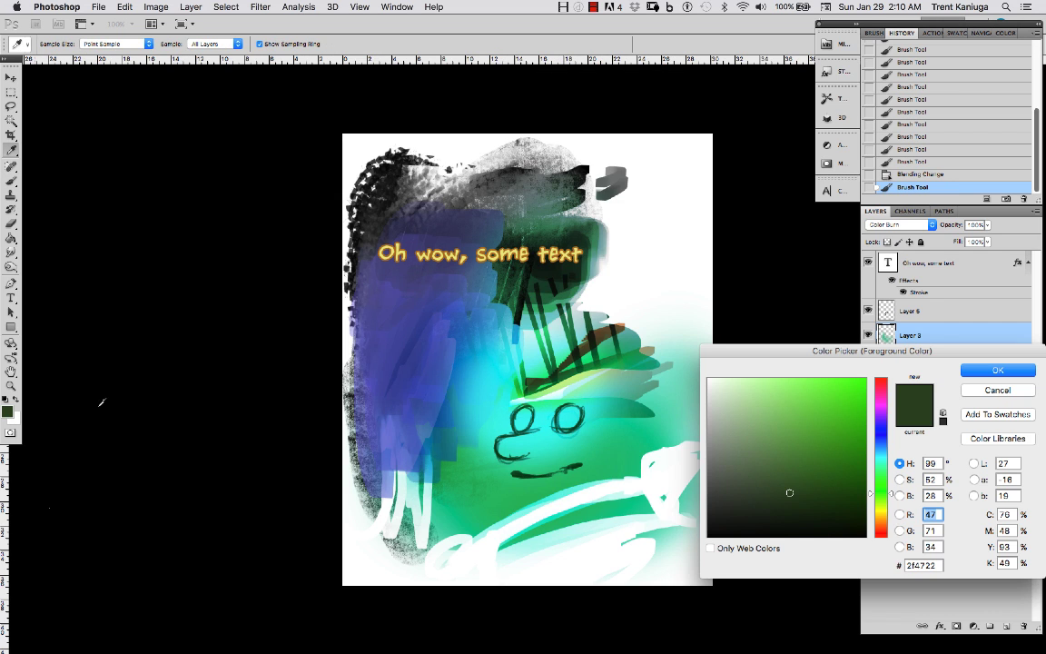
pyautogui.click(997, 389)
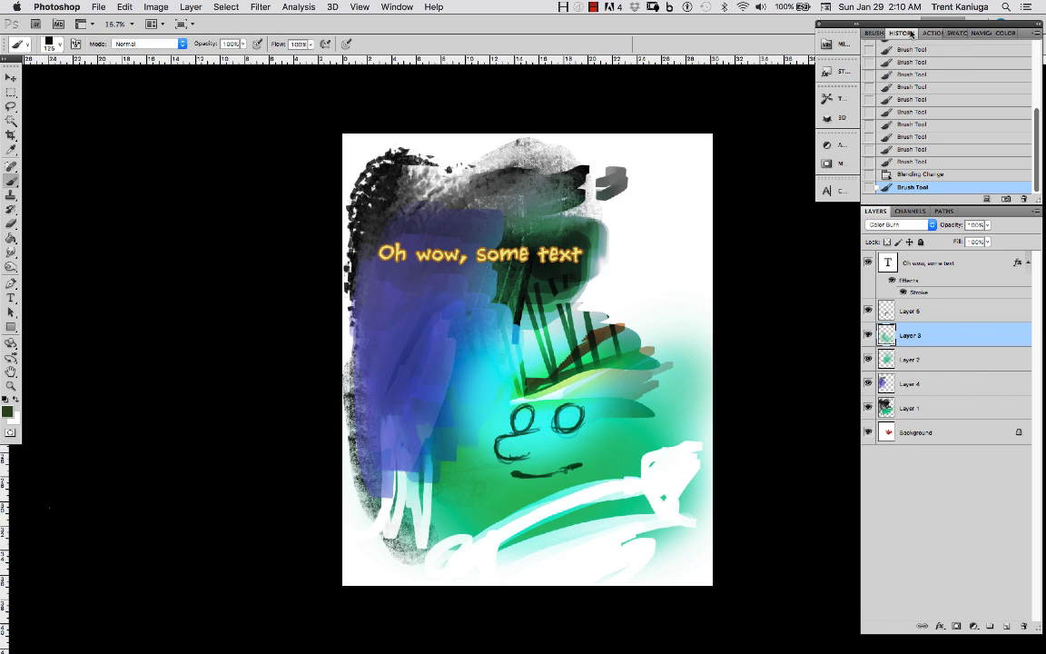
pyautogui.click(950, 34)
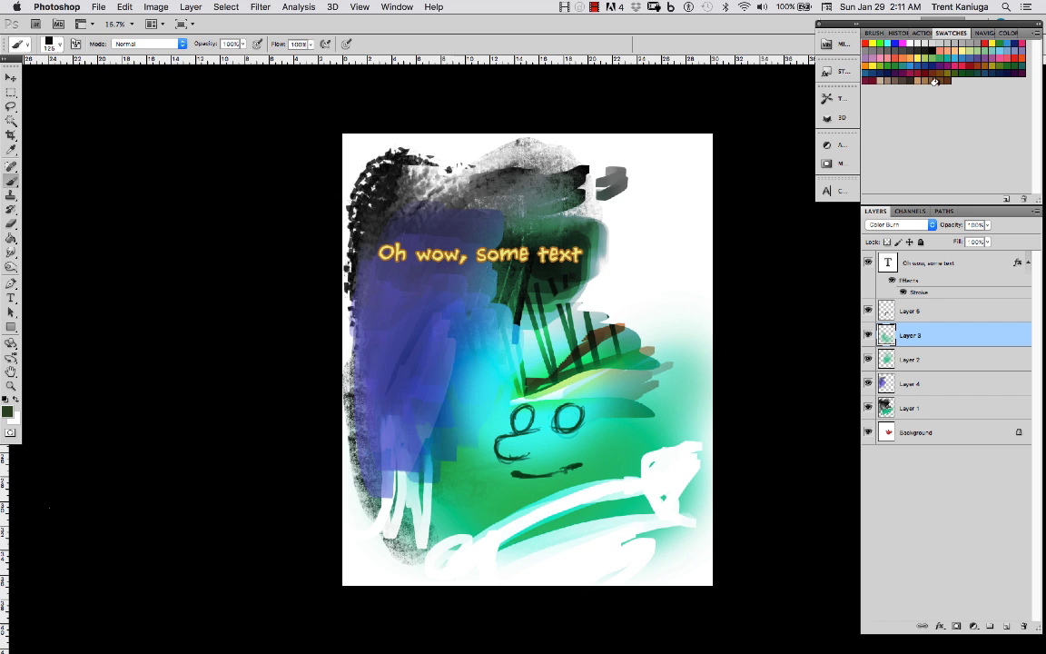
pyautogui.click(898, 80)
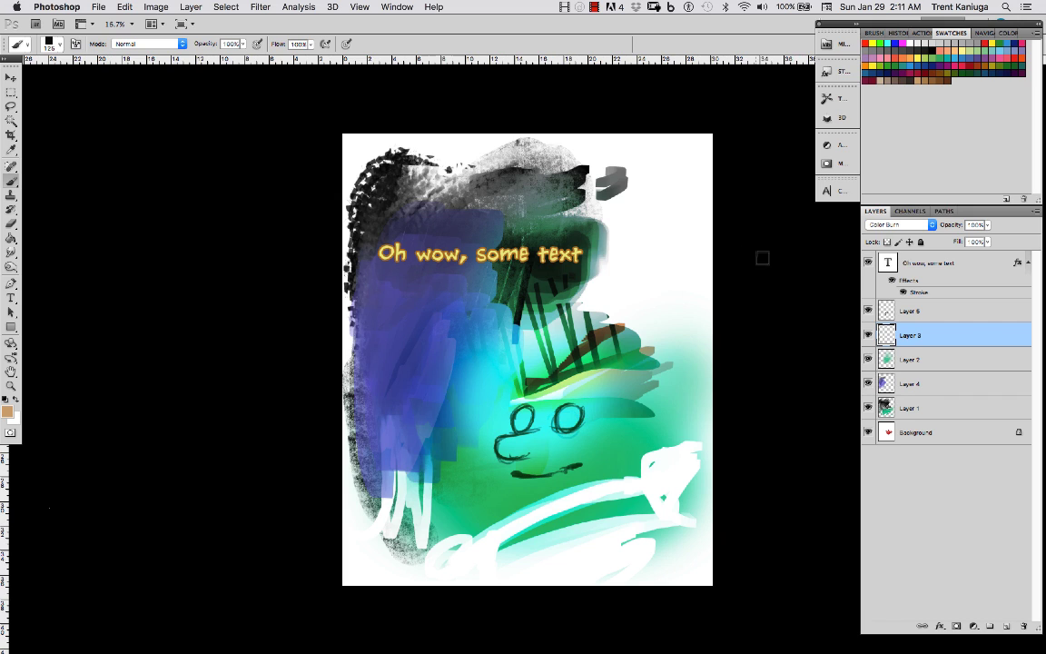
# Step: Add a new layer above Layer 3 and block in the face beneath the sketch in tan with the 125 px square brush
pyautogui.press('super+shift+n')
pyautogui.press('Return')
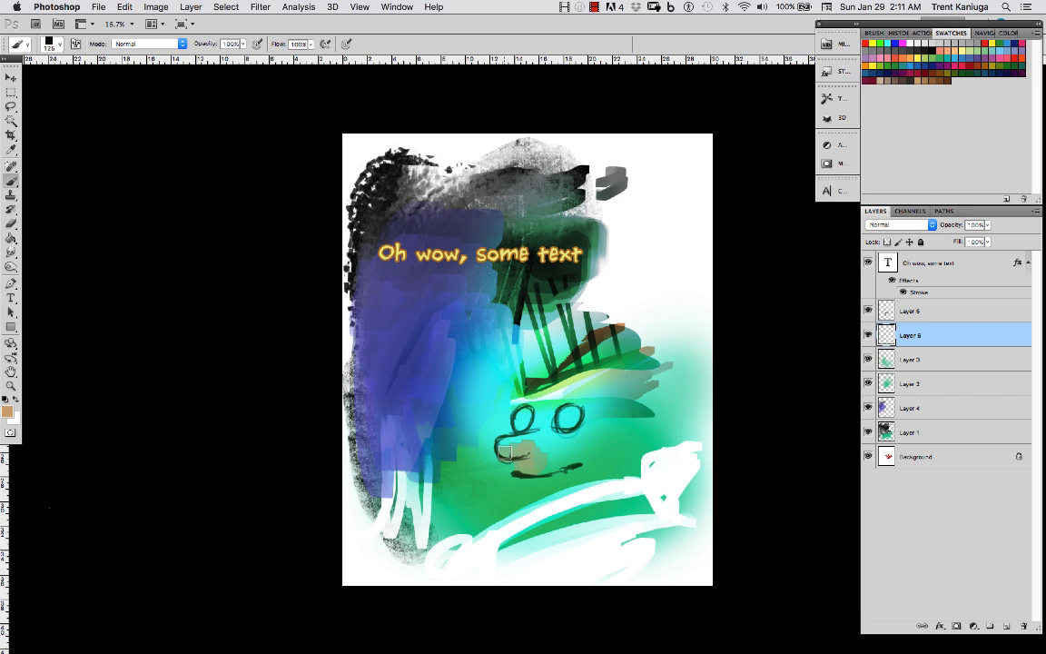
pyautogui.moveTo(508, 442)
pyautogui.mouseDown()
pyautogui.moveTo(538, 430)
pyautogui.moveTo(530, 401)
pyautogui.moveTo(543, 410)
pyautogui.moveTo(544, 462)
pyautogui.moveTo(513, 492)
pyautogui.moveTo(547, 475)
pyautogui.moveTo(541, 492)
pyautogui.moveTo(517, 500)
pyautogui.moveTo(549, 487)
pyautogui.mouseUp()
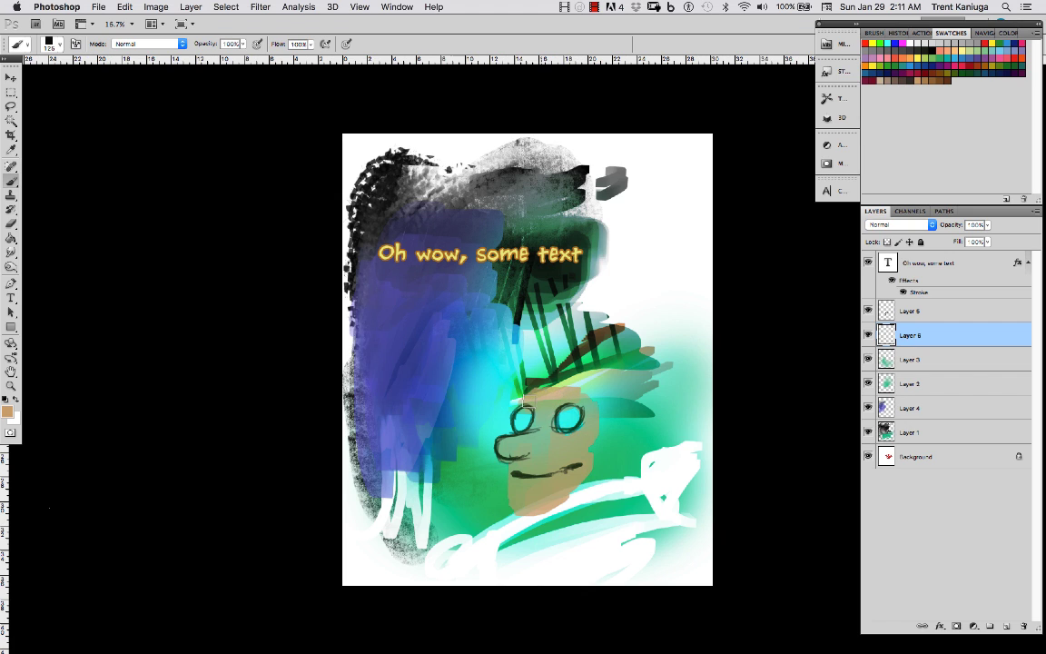
pyautogui.moveTo(524, 399)
pyautogui.mouseDown()
pyautogui.moveTo(585, 387)
pyautogui.moveTo(531, 514)
pyautogui.mouseUp()
pyautogui.moveTo(579, 476)
pyautogui.mouseDown()
pyautogui.moveTo(530, 513)
pyautogui.moveTo(582, 465)
pyautogui.mouseUp()
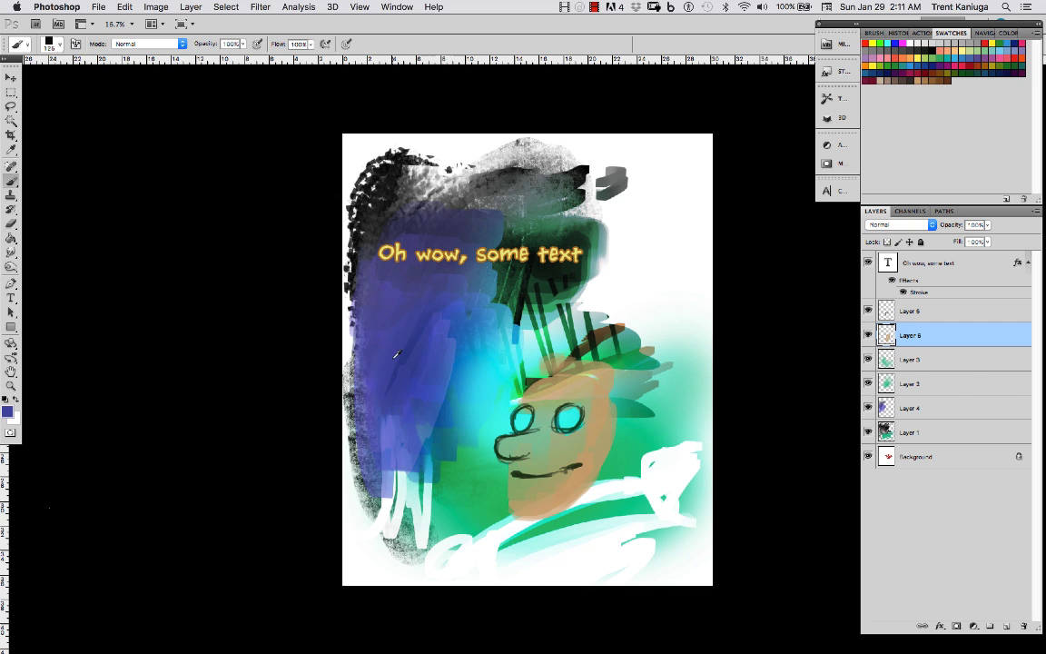
# Step: Shade the face's outer edge and nose with sampled purple tones and blend sampled tan across the forehead and around the eyes
pyautogui.moveTo(612, 376)
pyautogui.mouseDown()
pyautogui.moveTo(615, 432)
pyautogui.moveTo(611, 421)
pyautogui.moveTo(580, 496)
pyautogui.moveTo(558, 513)
pyautogui.moveTo(520, 518)
pyautogui.moveTo(591, 485)
pyautogui.mouseUp()
pyautogui.moveTo(507, 453)
pyautogui.mouseDown()
pyautogui.moveTo(548, 440)
pyautogui.moveTo(539, 430)
pyautogui.mouseUp()
pyautogui.keyDown('alt'); pyautogui.click(545, 440); pyautogui.keyUp('alt')
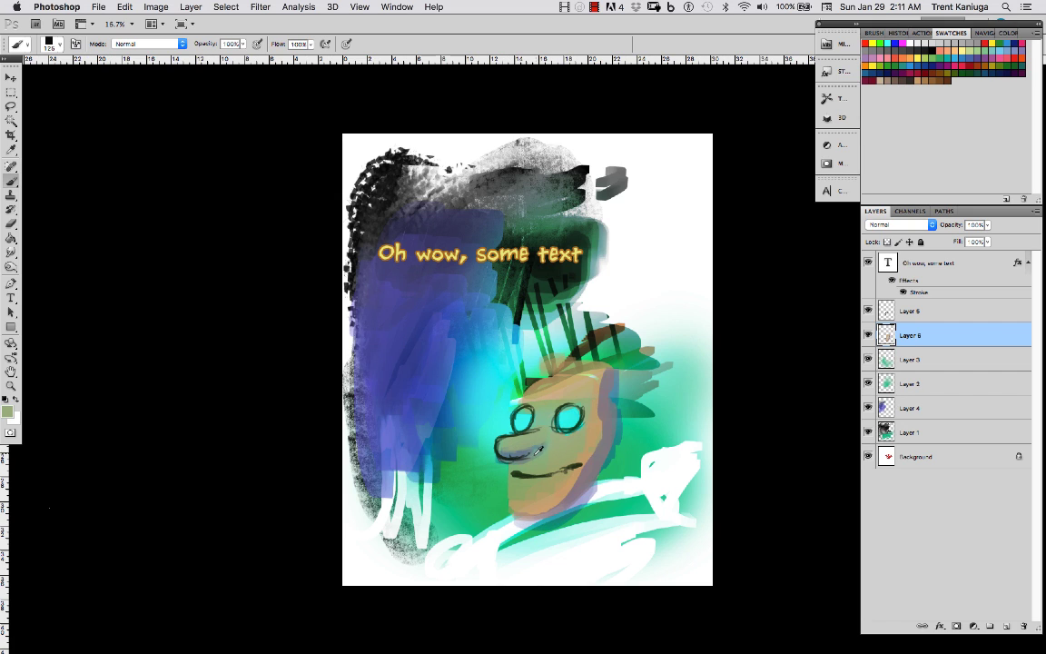
pyautogui.keyDown('alt'); pyautogui.click(538, 437); pyautogui.keyUp('alt')
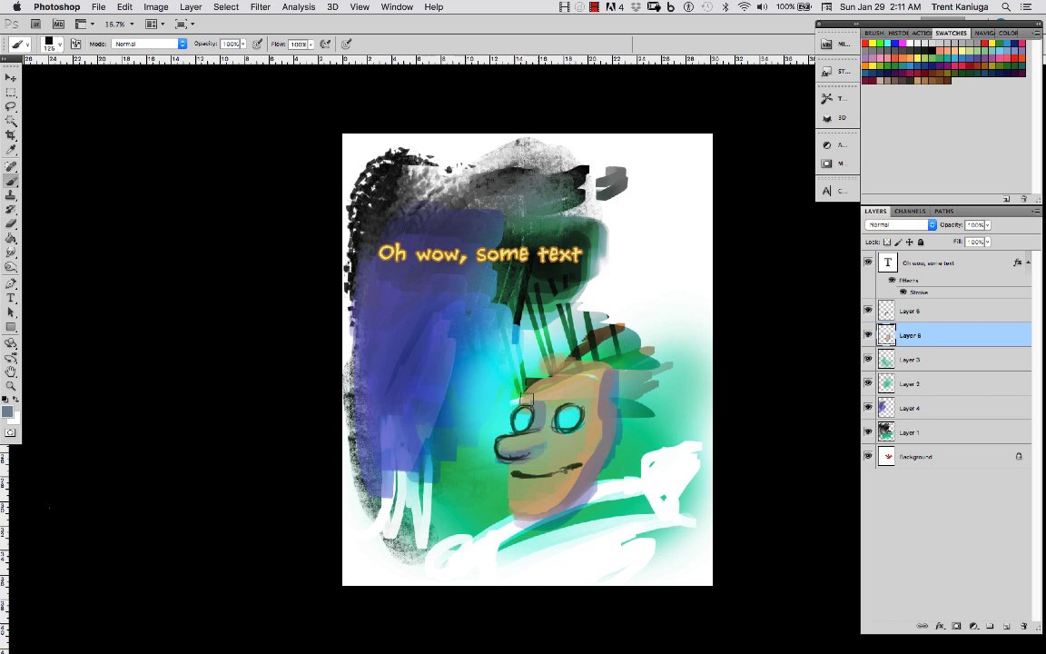
pyautogui.keyDown('alt'); pyautogui.click(559, 397); pyautogui.keyUp('alt')
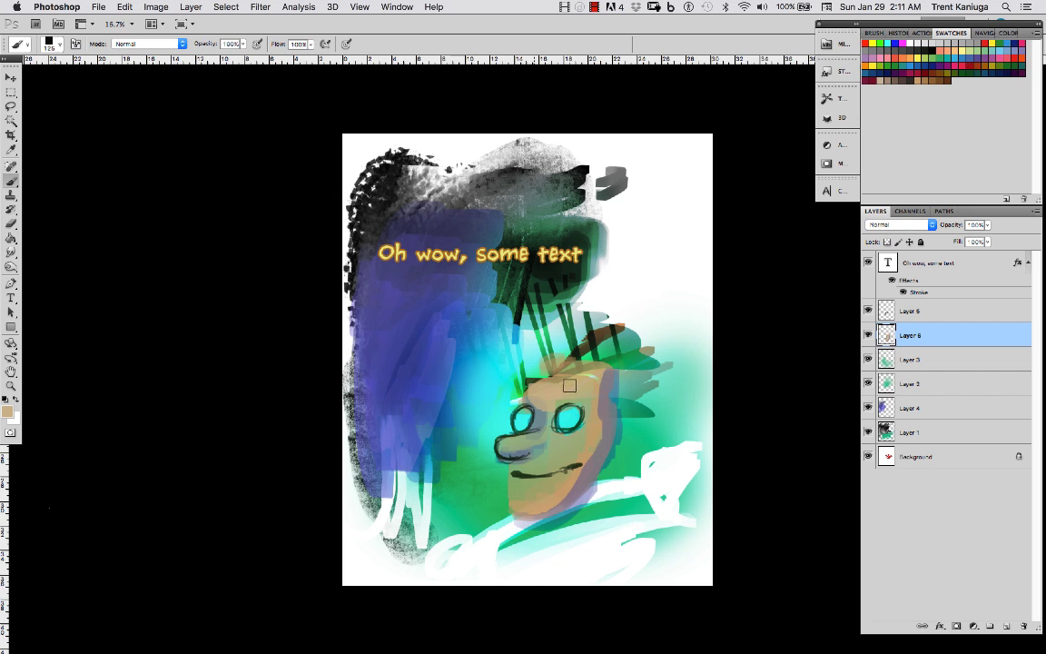
pyautogui.moveTo(587, 379)
pyautogui.mouseDown()
pyautogui.moveTo(547, 378)
pyautogui.moveTo(588, 372)
pyautogui.mouseUp()
pyautogui.moveTo(552, 417); pyautogui.dragTo(551, 421)
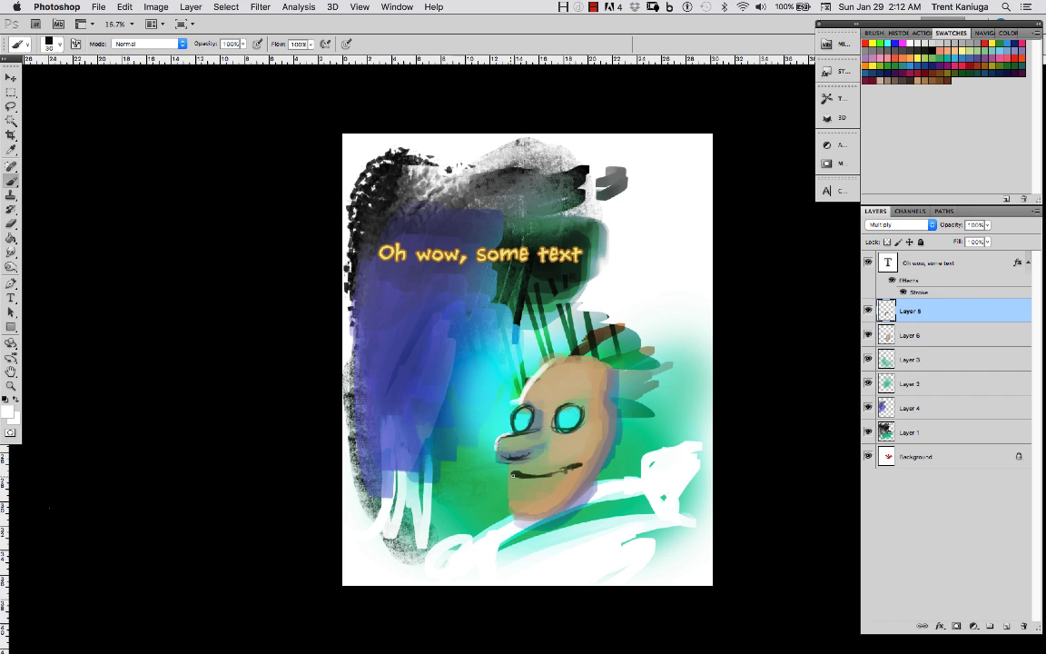
# Step: On a new layer above the sketch, paint light edge strokes along the face and refine the eyes and nose with sampled colours
pyautogui.press('super+shift+alt+n')
pyautogui.moveTo(511, 434)
pyautogui.mouseDown()
pyautogui.moveTo(508, 479)
pyautogui.moveTo(526, 510)
pyautogui.mouseUp()
pyautogui.keyDown('alt'); pyautogui.click(515, 451); pyautogui.keyUp('alt')
pyautogui.moveTo(514, 428)
pyautogui.mouseDown()
pyautogui.moveTo(528, 434)
pyautogui.moveTo(537, 394)
pyautogui.mouseUp()
pyautogui.keyDown('alt'); pyautogui.click(532, 410); pyautogui.keyUp('alt')
pyautogui.click(570, 417)
pyautogui.moveTo(559, 396)
pyautogui.mouseDown()
pyautogui.moveTo(596, 400)
pyautogui.moveTo(603, 479)
pyautogui.mouseUp()
pyautogui.click(524, 417)
pyautogui.moveTo(499, 441)
pyautogui.mouseDown()
pyautogui.moveTo(522, 452)
pyautogui.moveTo(509, 457)
pyautogui.mouseUp()
# Step: Sample a dark tone, enlarge the brush to 50 px and paint dark hair around the top and sides of the head
pyautogui.keyDown('alt'); pyautogui.click(503, 465); pyautogui.keyUp('alt')
pyautogui.keyDown('alt'); pyautogui.click(599, 454); pyautogui.keyUp('alt')
pyautogui.press(']')
pyautogui.press(']')
pyautogui.press(']')
pyautogui.moveTo(524, 394); pyautogui.dragTo(494, 427)
pyautogui.moveTo(552, 360)
pyautogui.mouseDown()
pyautogui.moveTo(554, 381)
pyautogui.moveTo(565, 358)
pyautogui.moveTo(550, 347)
pyautogui.moveTo(615, 410)
pyautogui.mouseUp()
# Step: Paint a skin-toned ear and shadow strokes along the jaw using colours sampled from the face
pyautogui.keyDown('alt'); pyautogui.click(590, 427); pyautogui.keyUp('alt')
pyautogui.moveTo(630, 423); pyautogui.dragTo(622, 454)
pyautogui.keyDown('alt'); pyautogui.click(610, 445); pyautogui.keyUp('alt')
pyautogui.moveTo(599, 496); pyautogui.dragTo(531, 527)
pyautogui.keyDown('alt'); pyautogui.click(541, 430); pyautogui.keyUp('alt')
pyautogui.keyDown('alt'); pyautogui.click(534, 420); pyautogui.keyUp('alt')
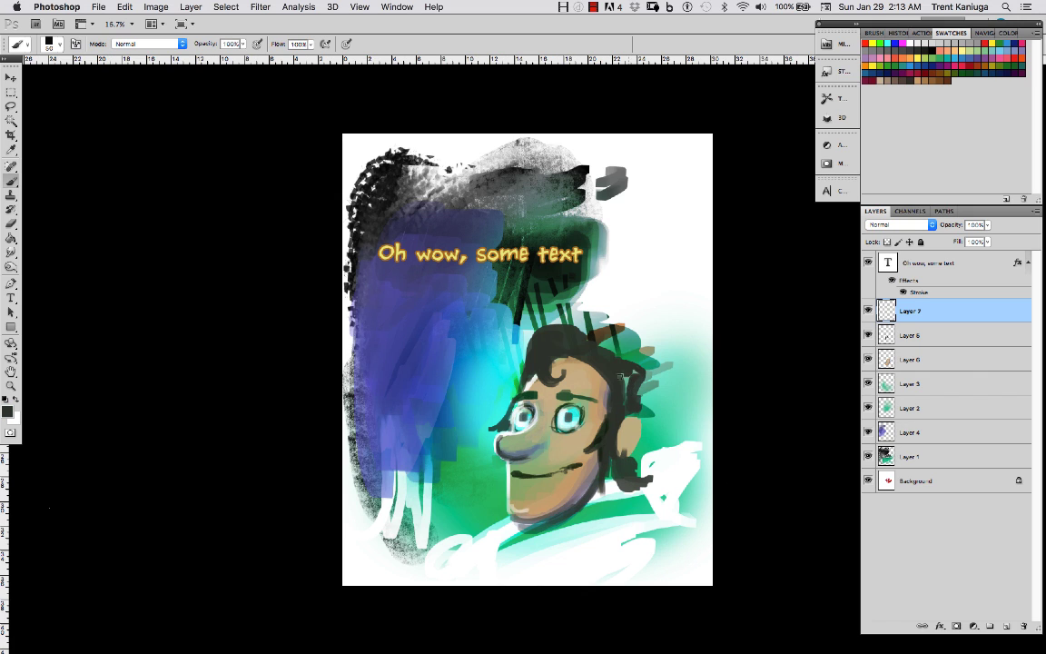
pyautogui.keyDown('alt'); pyautogui.click(640, 420); pyautogui.keyUp('alt')
pyautogui.moveTo(630, 427); pyautogui.dragTo(634, 444)
# Step: Fill in the hair beside the forehead and paint neck strokes and a dark goatee with sampled tones
pyautogui.keyDown('alt'); pyautogui.click(537, 361); pyautogui.keyUp('alt')
pyautogui.moveTo(532, 368); pyautogui.dragTo(511, 416)
pyautogui.keyDown('alt'); pyautogui.click(588, 498); pyautogui.keyUp('alt')
pyautogui.moveTo(607, 473)
pyautogui.mouseDown()
pyautogui.moveTo(605, 532)
pyautogui.moveTo(581, 541)
pyautogui.mouseUp()
pyautogui.keyDown('alt'); pyautogui.click(602, 490); pyautogui.keyUp('alt')
pyautogui.moveTo(521, 492); pyautogui.dragTo(506, 546)
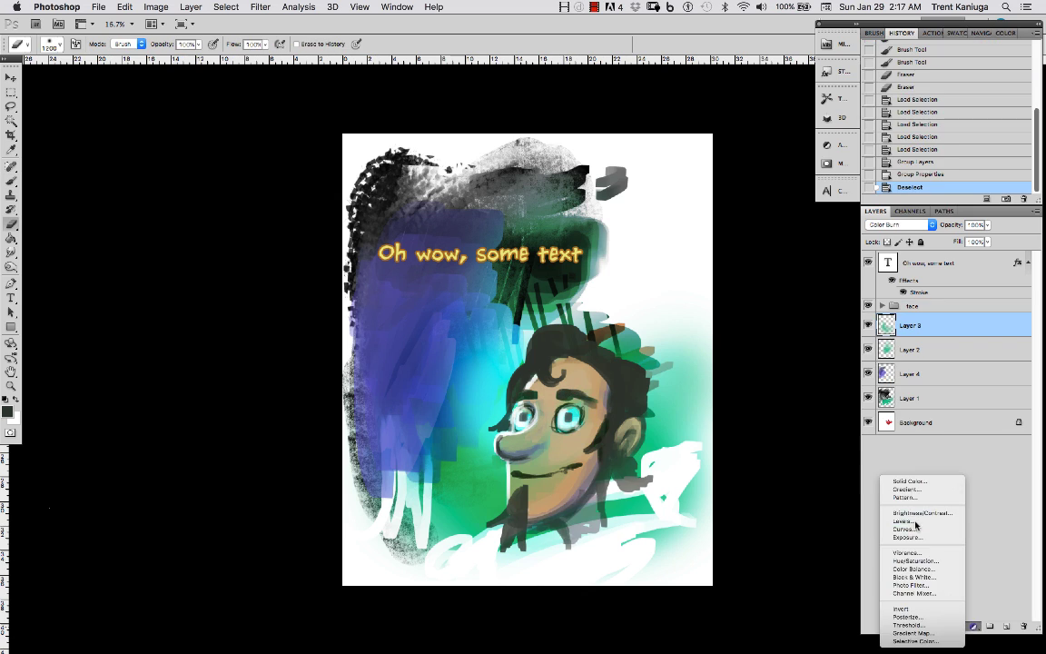
# Step: Add a Levels adjustment layer above Layer 3, increase its contrast and move it above the face group
pyautogui.click(915, 525)
pyautogui.moveTo(705, 250); pyautogui.dragTo(744, 252)
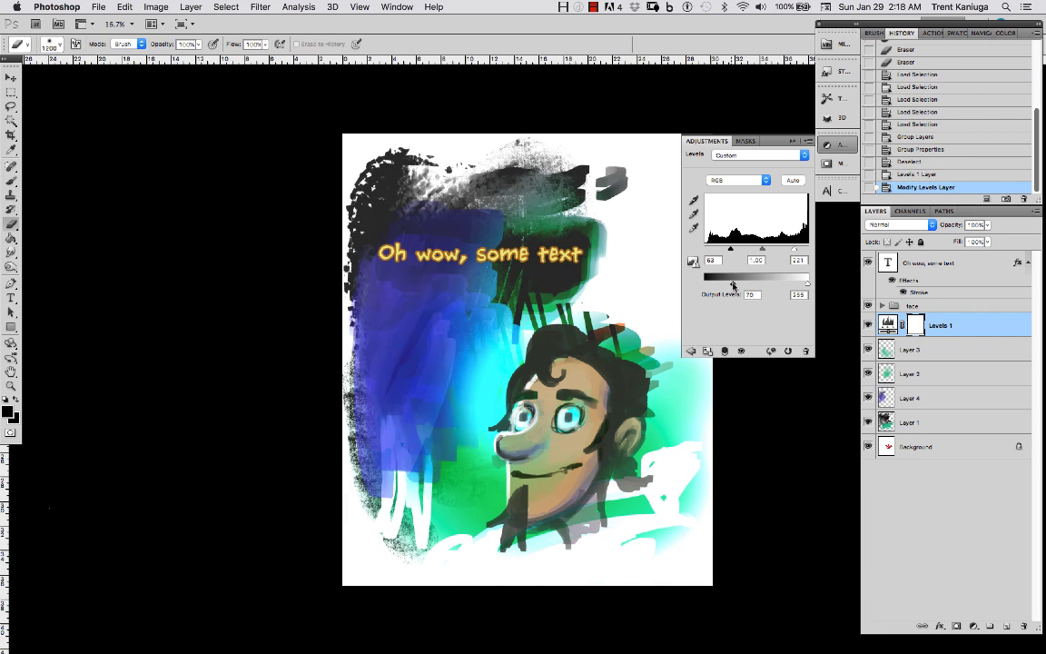
pyautogui.moveTo(935, 324); pyautogui.dragTo(908, 301)
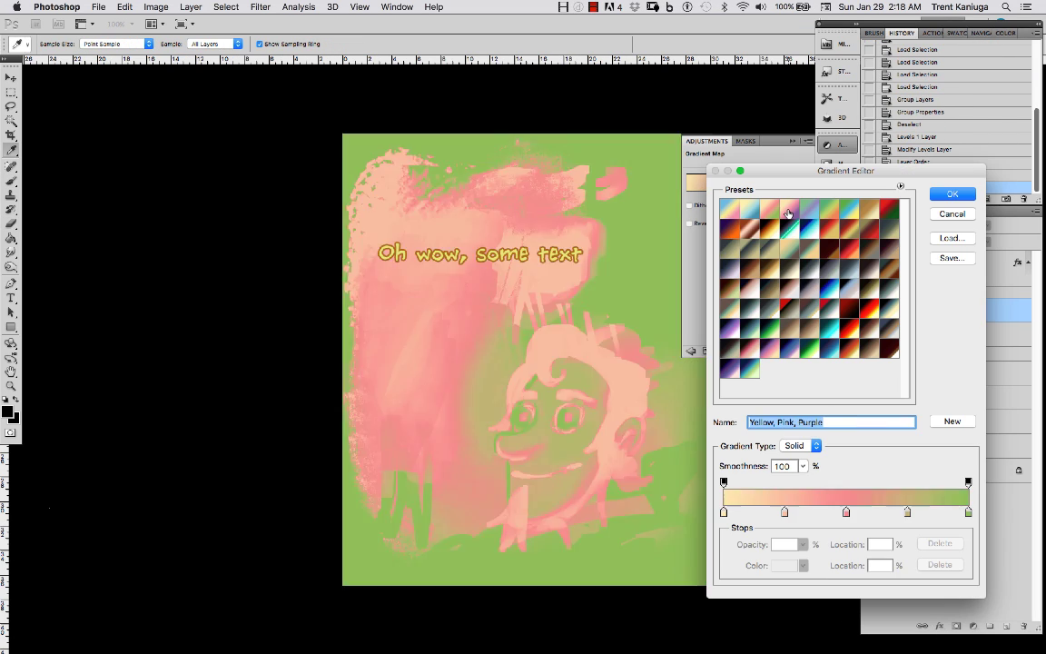
# Step: Apply the dark blue, cyan and white gradient preset to the Gradient Map adjustment layer
pyautogui.click(831, 229)
pyautogui.click(951, 196)
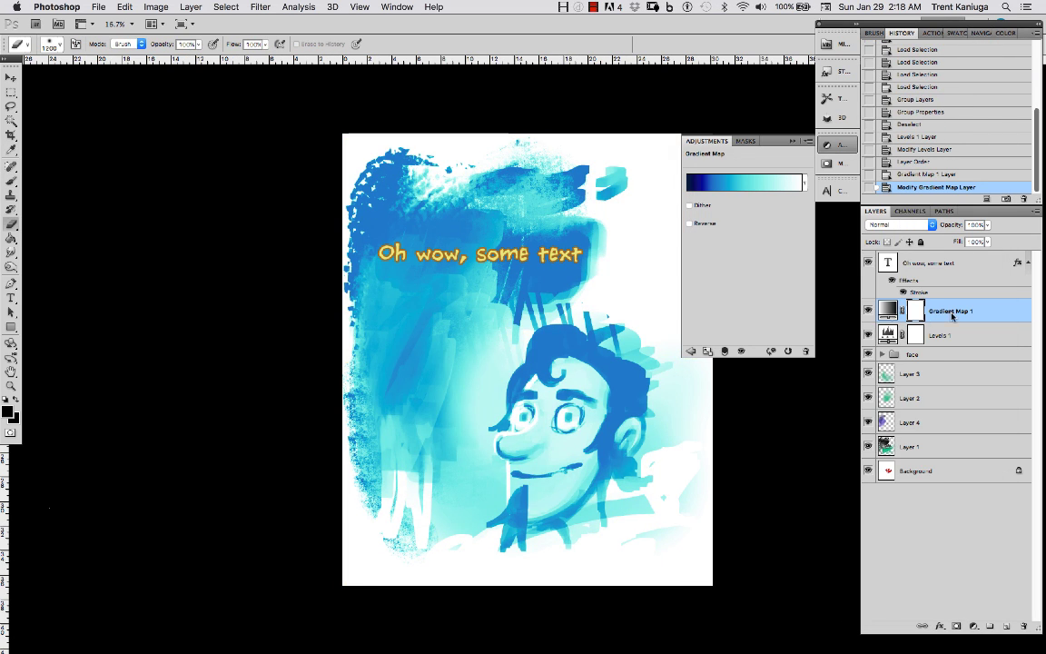
# Step: Try blending modes such as Vivid Light and Linear Light on Gradient Map 1 and reduce the layer's opacity
pyautogui.click(894, 225)
pyautogui.click(894, 344)
pyautogui.click(894, 225)
pyautogui.click(894, 248)
pyautogui.click(894, 225)
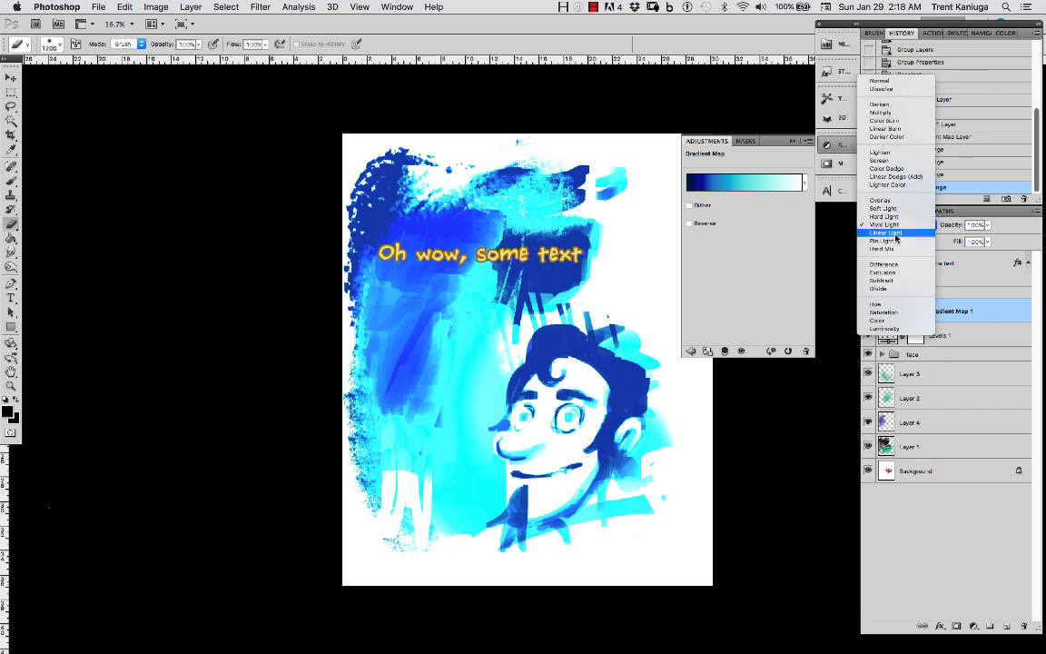
pyautogui.click(894, 233)
pyautogui.click(894, 225)
pyautogui.click(894, 232)
pyautogui.click(894, 225)
pyautogui.click(894, 29)
pyautogui.click(987, 224)
pyautogui.moveTo(987, 239); pyautogui.dragTo(966, 239)
# Step: Touch up the hair edges on Layer 0, clear the selection and lasso an area of the forehead and nose bridge
pyautogui.moveTo(783, 142); pyautogui.dragTo(779, 141)
pyautogui.moveTo(471, 341); pyautogui.dragTo(429, 343)
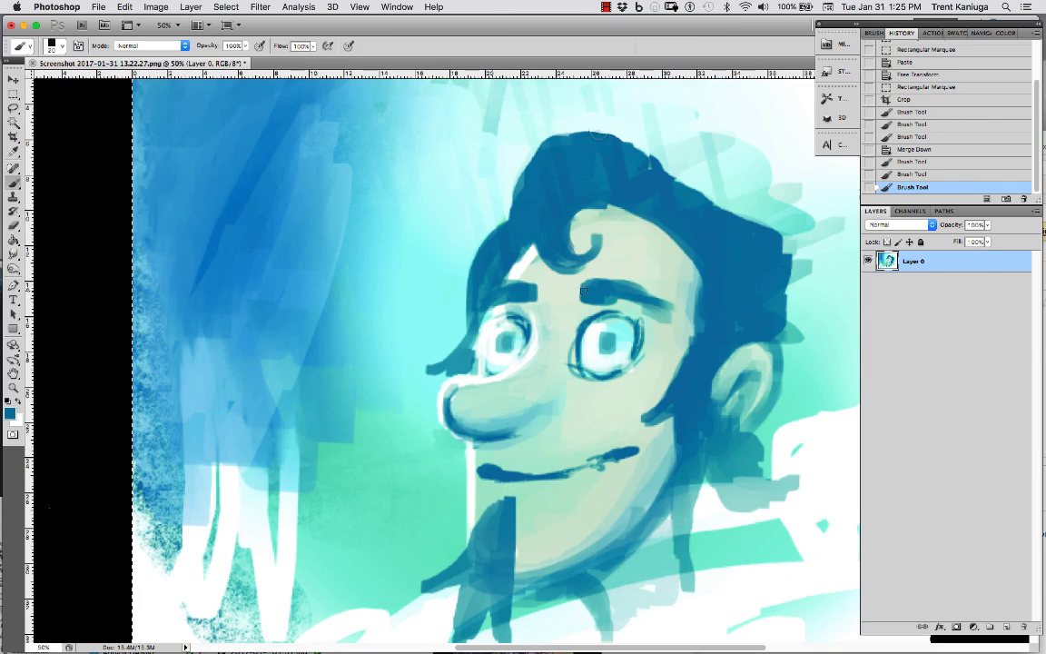
pyautogui.press('l')
pyautogui.press('super+d')
pyautogui.moveTo(513, 311); pyautogui.dragTo(536, 345)
# Step: Add a Gradient Map with a black, red, peach and white gradient to the lassoed skin and extend its mask across the forehead
pyautogui.click(973, 626)
pyautogui.click(912, 620)
pyautogui.click(176, 488)
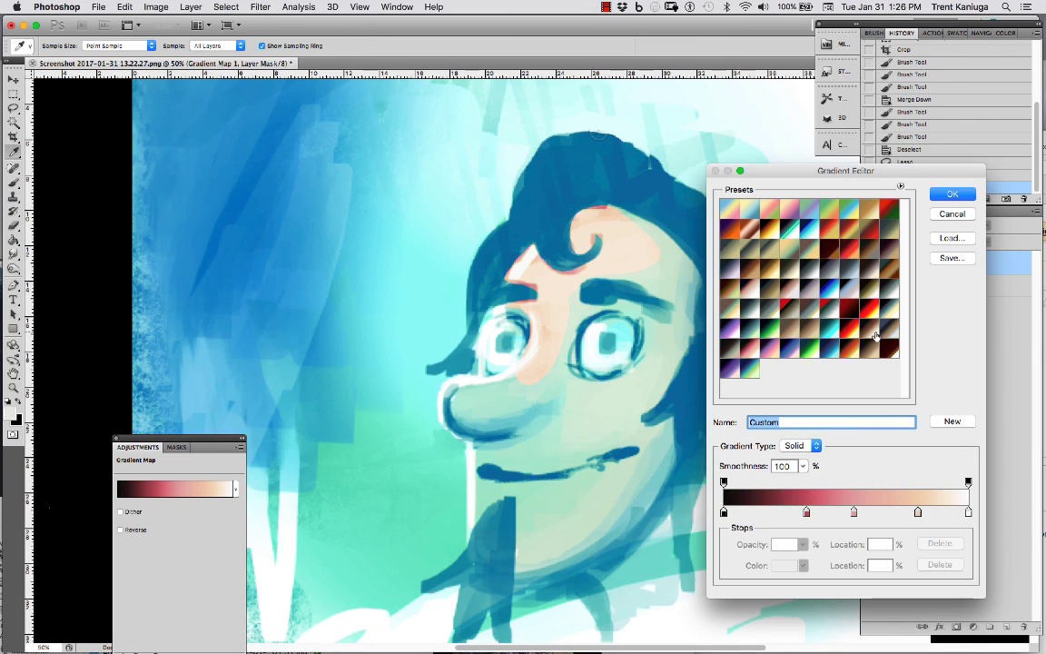
pyautogui.click(950, 194)
pyautogui.press('b')
pyautogui.moveTo(667, 260); pyautogui.dragTo(674, 299)
# Step: Select all of Layer 0 and dim its highlights with Levels
pyautogui.click(912, 285)
pyautogui.press('super+a')
pyautogui.press('super+l')
pyautogui.moveTo(789, 436); pyautogui.dragTo(775, 435)
pyautogui.click(833, 313)
# Step: Paint on the Gradient Map 1 mask to spread the skin tones over the cheeks, nose and chin
pyautogui.click(916, 263)
pyautogui.moveTo(563, 302); pyautogui.dragTo(535, 372)
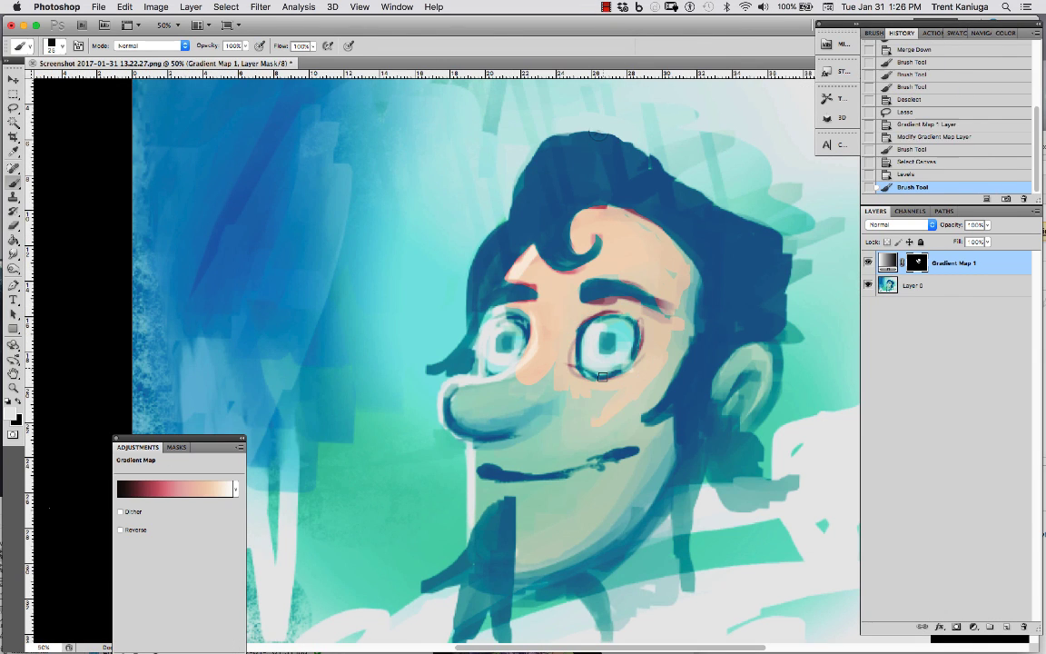
pyautogui.moveTo(527, 427)
pyautogui.mouseDown()
pyautogui.moveTo(606, 443)
pyautogui.moveTo(544, 486)
pyautogui.mouseUp()
# Step: Shift the colours of Layer 0 toward blue with Color Balance
pyautogui.click(912, 285)
pyautogui.press('super+b')
pyautogui.moveTo(791, 397); pyautogui.dragTo(821, 397)
pyautogui.click(929, 335)
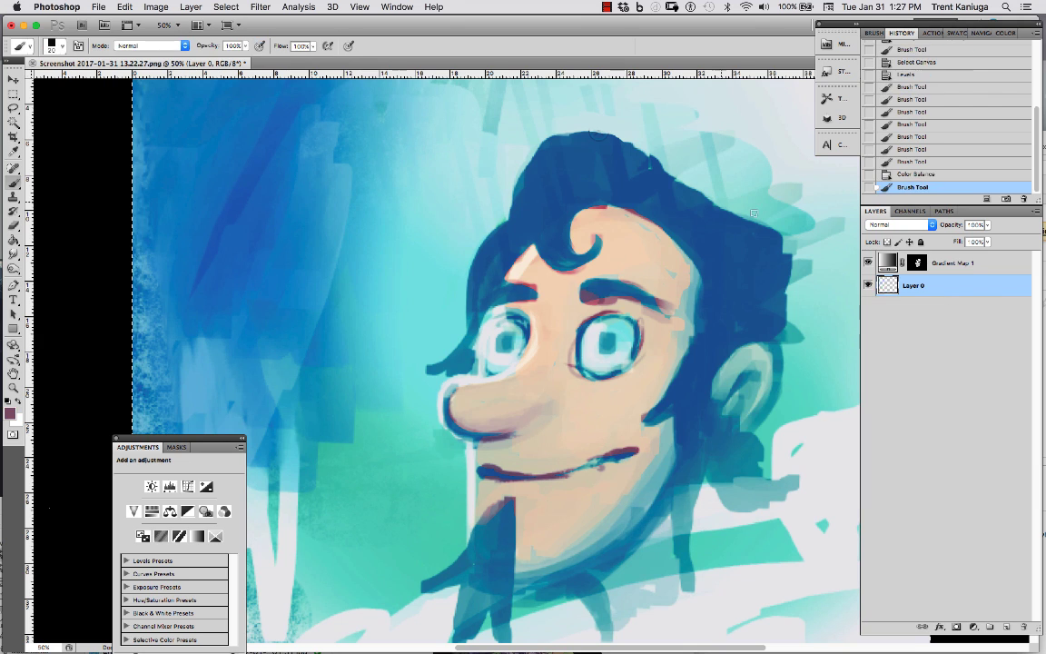
# Step: Select the blue hair with the Magic Wand, darken it to navy with Hue/Saturation and deselect
pyautogui.press('w')
pyautogui.press('super+d')
pyautogui.click(708, 272)
pyautogui.press('super+u')
pyautogui.moveTo(162, 583); pyautogui.dragTo(143, 584)
pyautogui.click(294, 451)
pyautogui.press('super+d')
# Step: Sample the dark hair colour and repaint the eyebrows and the loose hair strand beside the nose
pyautogui.press('b')
pyautogui.click(117, 438)
pyautogui.keyDown('alt'); pyautogui.click(672, 227); pyautogui.keyUp('alt')
pyautogui.moveTo(588, 295)
pyautogui.mouseDown()
pyautogui.moveTo(641, 286)
pyautogui.moveTo(674, 316)
pyautogui.mouseUp()
pyautogui.moveTo(513, 282)
pyautogui.mouseDown()
pyautogui.moveTo(532, 283)
pyautogui.moveTo(481, 318)
pyautogui.mouseUp()
pyautogui.moveTo(467, 320)
pyautogui.mouseDown()
pyautogui.moveTo(420, 369)
pyautogui.moveTo(423, 391)
pyautogui.mouseUp()
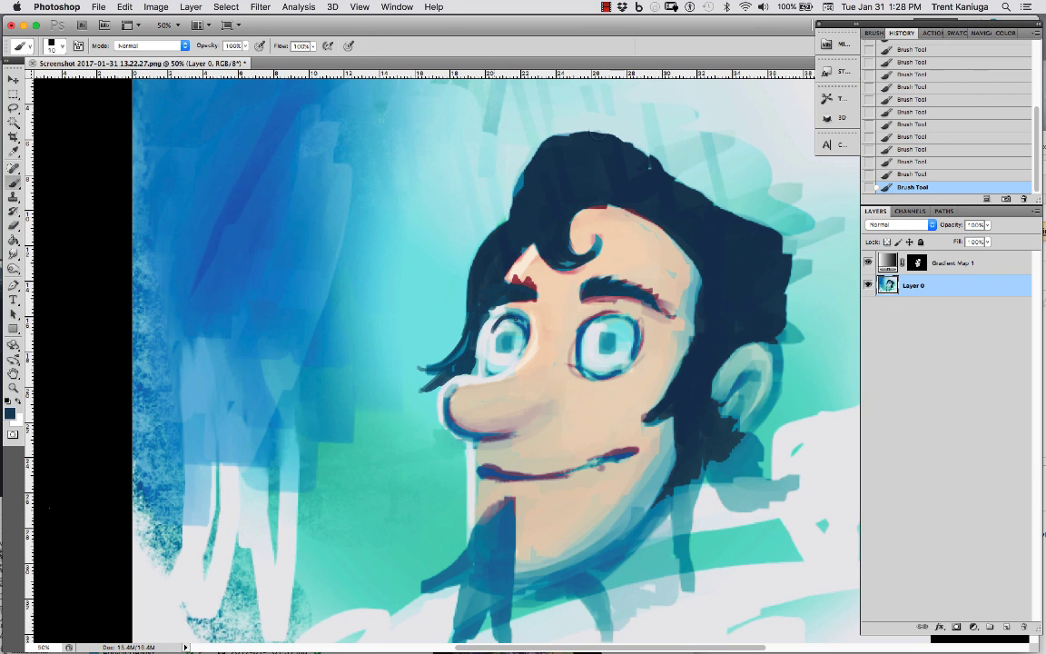
# Step: Repaint the pupils and outline both eyes with dark and sampled tones
pyautogui.moveTo(581, 329); pyautogui.dragTo(577, 354)
pyautogui.moveTo(601, 336); pyautogui.dragTo(608, 352)
pyautogui.moveTo(501, 335); pyautogui.dragTo(509, 350)
pyautogui.keyDown('alt'); pyautogui.click(590, 359); pyautogui.keyUp('alt')
pyautogui.moveTo(580, 361)
pyautogui.mouseDown()
pyautogui.moveTo(612, 374)
pyautogui.moveTo(637, 344)
pyautogui.mouseUp()
pyautogui.moveTo(499, 329); pyautogui.dragTo(519, 338)
pyautogui.keyDown('alt'); pyautogui.click(594, 319); pyautogui.keyUp('alt')
pyautogui.moveTo(589, 318)
pyautogui.mouseDown()
pyautogui.moveTo(631, 316)
pyautogui.moveTo(642, 363)
pyautogui.mouseUp()
pyautogui.moveTo(492, 323)
pyautogui.mouseDown()
pyautogui.moveTo(516, 316)
pyautogui.moveTo(504, 376)
pyautogui.mouseUp()
# Step: Soften the nose's shading and mouth corner with sampled tones, and add a new layer above Gradient Map 1
pyautogui.keyDown('alt'); pyautogui.click(508, 427); pyautogui.keyUp('alt')
pyautogui.moveTo(454, 407)
pyautogui.mouseDown()
pyautogui.moveTo(518, 427)
pyautogui.moveTo(510, 404)
pyautogui.moveTo(491, 438)
pyautogui.moveTo(499, 477)
pyautogui.mouseUp()
pyautogui.keyDown('alt'); pyautogui.click(531, 391); pyautogui.keyUp('alt')
pyautogui.keyDown('alt'); pyautogui.click(536, 419); pyautogui.keyUp('alt')
pyautogui.press('super+shift+alt+n')
pyautogui.keyDown('alt'); pyautogui.click(492, 437); pyautogui.keyUp('alt')
# Step: Add a new layer above Layer 0 and paint soft red shading along the jaw and side hair with a 200 px brush
pyautogui.click(912, 306)
pyautogui.press('super+shift+alt+n')
pyautogui.rightClick(560, 417)
pyautogui.moveTo(662, 445); pyautogui.dragTo(535, 563)
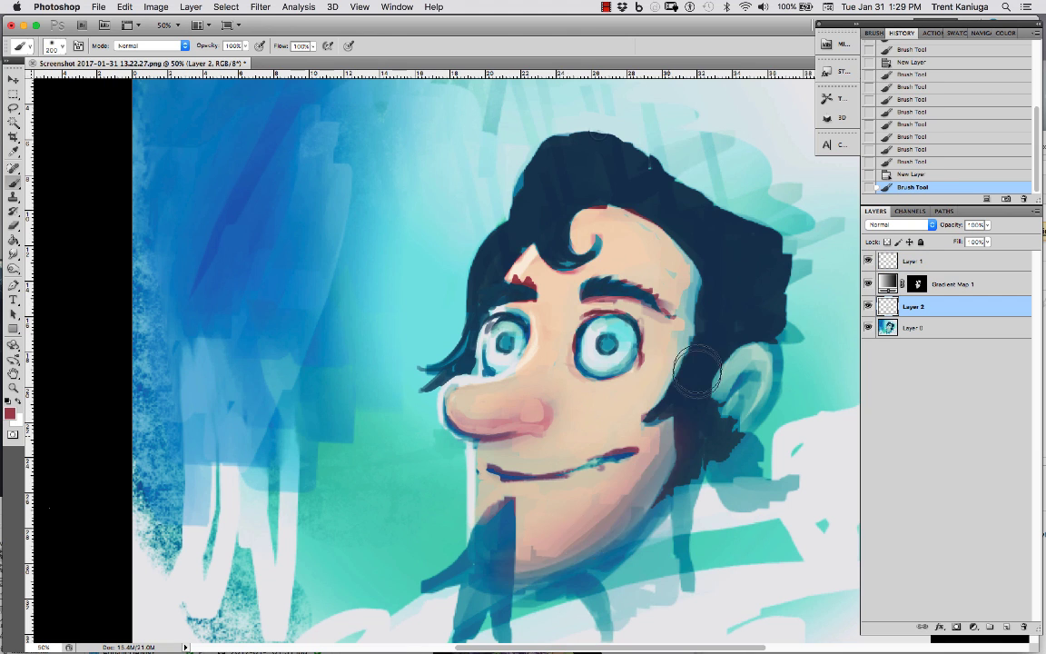
pyautogui.moveTo(635, 195); pyautogui.dragTo(685, 454)
# Step: Lasso the area under the nose, paint its cast shadow on Layer 2 and deselect
pyautogui.press('l')
pyautogui.moveTo(543, 433); pyautogui.dragTo(481, 481)
pyautogui.press('b')
pyautogui.moveTo(463, 426); pyautogui.dragTo(495, 458)
pyautogui.press('e')
pyautogui.press('super+d')
# Step: Lasso the areas above both eyes, paint reddish eyelid shading inside them and deselect
pyautogui.moveTo(536, 317)
pyautogui.mouseDown()
pyautogui.moveTo(481, 328)
pyautogui.moveTo(513, 313)
pyautogui.mouseUp()
pyautogui.moveTo(584, 294)
pyautogui.mouseDown()
pyautogui.moveTo(658, 303)
pyautogui.moveTo(590, 295)
pyautogui.mouseUp()
pyautogui.press('b')
pyautogui.moveTo(590, 305); pyautogui.dragTo(654, 308)
pyautogui.press('super+d')
# Step: Paint pinkish skin tones over the ear on Layer 2 with the 40 px square brush
pyautogui.press('l')
pyautogui.press('b')
pyautogui.rightClick(571, 327)
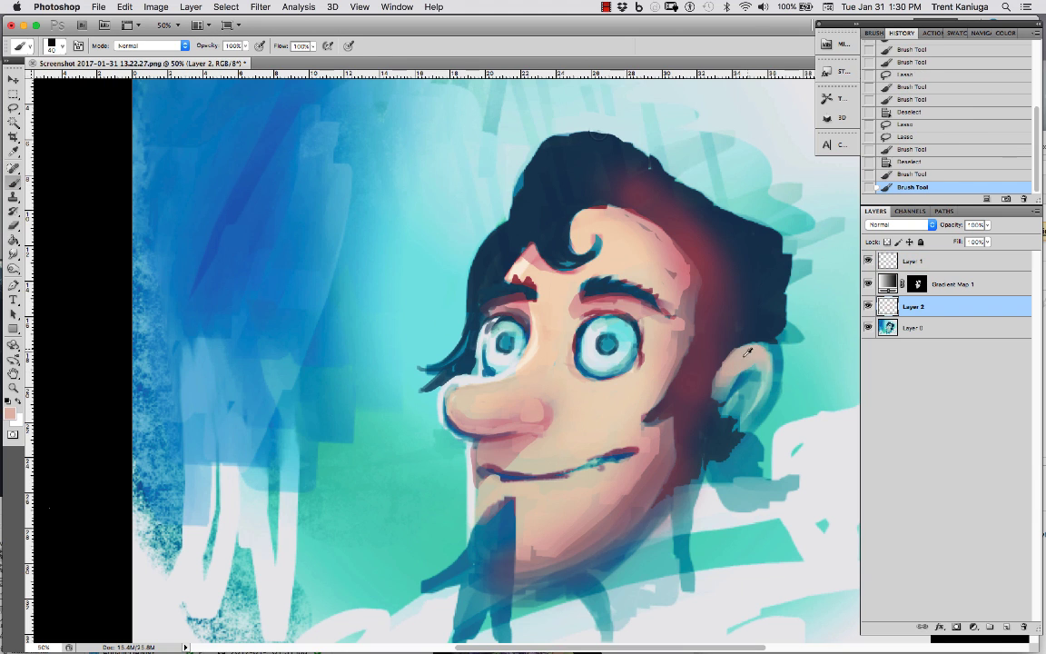
pyautogui.moveTo(758, 363)
pyautogui.mouseDown()
pyautogui.moveTo(724, 401)
pyautogui.moveTo(753, 374)
pyautogui.moveTo(761, 390)
pyautogui.mouseUp()
# Step: Switch to Layer 1 and thin the mouth line by painting sampled skin tones along the lower lip
pyautogui.press(']')
pyautogui.press(']')
pyautogui.press(']')
pyautogui.press(']')
pyautogui.hotkey('alt', '.')
pyautogui.keyDown('alt'); pyautogui.click(590, 498); pyautogui.keyUp('alt')
pyautogui.moveTo(539, 479); pyautogui.dragTo(477, 477)
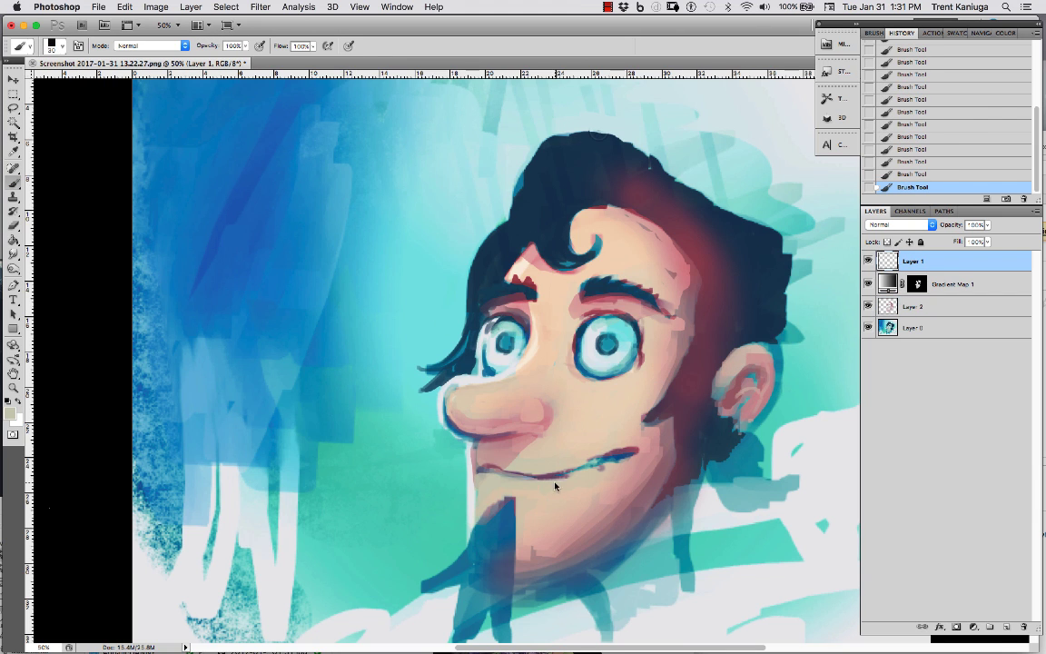
# Step: Rework the chin shading below the mouth, undoing one stroke, and paint sampled shadow tones over the neck on Layer 1
pyautogui.moveTo(532, 500); pyautogui.dragTo(490, 499)
pyautogui.press('super+z')
pyautogui.moveTo(490, 456); pyautogui.dragTo(472, 500)
pyautogui.keyDown('alt'); pyautogui.click(555, 325); pyautogui.keyUp('alt')
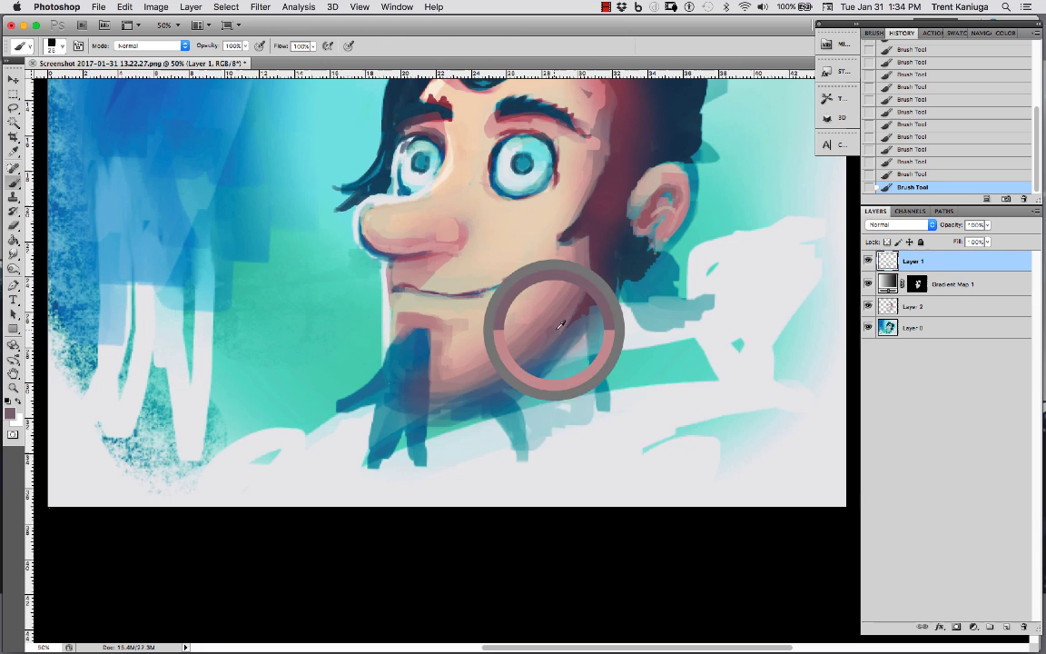
pyautogui.moveTo(490, 363); pyautogui.dragTo(458, 404)
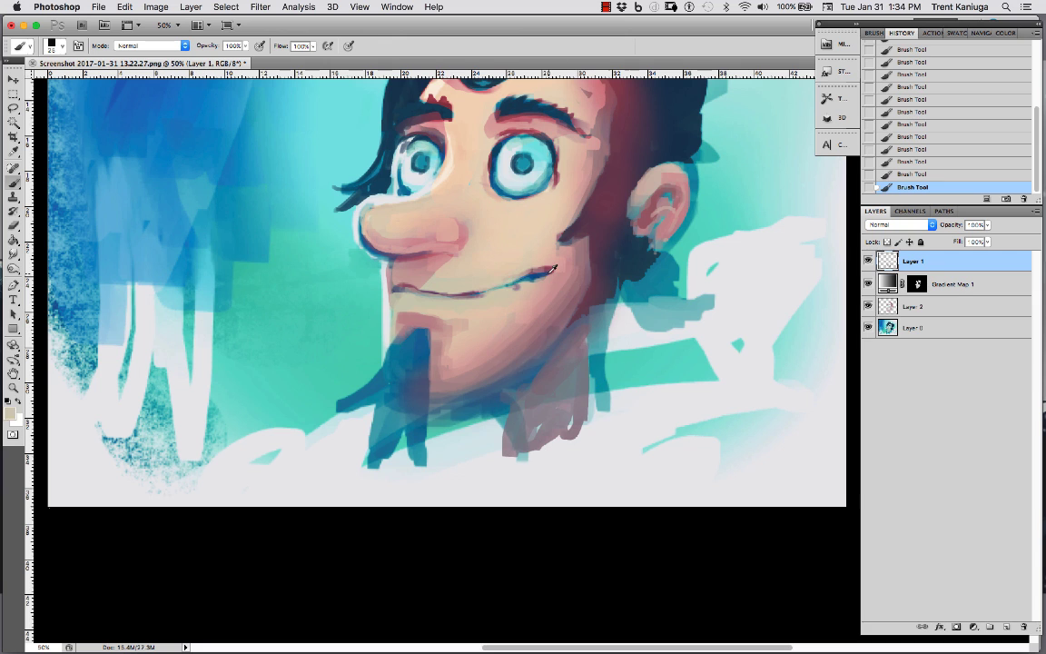
# Step: Paint small sampled light tones as highlights on the nose and lower lip, using a smaller square brush on Layer 1
pyautogui.press('[')
pyautogui.press('[')
pyautogui.press('[')
pyautogui.moveTo(419, 274); pyautogui.dragTo(383, 274)
pyautogui.moveTo(373, 209); pyautogui.dragTo(407, 205)
pyautogui.keyDown('alt'); pyautogui.click(549, 181); pyautogui.keyUp('alt')
pyautogui.moveTo(544, 187); pyautogui.dragTo(495, 189)
pyautogui.moveTo(391, 214); pyautogui.dragTo(405, 210)
# Step: Paint a near-white highlight on the cheek below the larger eye with the 30 px square brush
pyautogui.keyDown('alt'); pyautogui.click(468, 239); pyautogui.keyUp('alt')
pyautogui.press(']')
pyautogui.press(']')
pyautogui.press(']')
pyautogui.moveTo(512, 218); pyautogui.dragTo(540, 218)
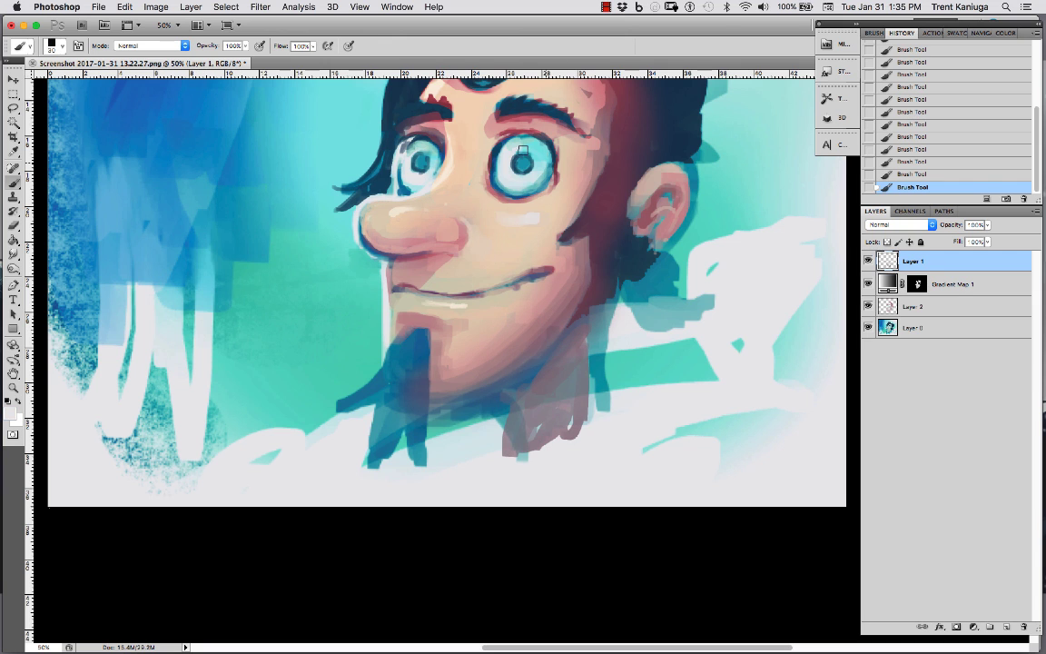
# Step: Paint sampled pale cyan around the rim of the larger eye
pyautogui.keyDown('alt'); pyautogui.click(554, 156); pyautogui.keyUp('alt')
pyautogui.moveTo(501, 138); pyautogui.dragTo(490, 170)
pyautogui.moveTo(437, 118)
pyautogui.mouseDown()
pyautogui.moveTo(405, 170)
pyautogui.moveTo(425, 334)
pyautogui.moveTo(426, 204)
pyautogui.mouseUp()
# Step: Paint teal, dark blue and reddish strands through the quiff with sampled colours and a 15 px square brush
pyautogui.keyDown('alt'); pyautogui.click(485, 159); pyautogui.keyUp('alt')
pyautogui.press('[')
pyautogui.press('[')
pyautogui.press('[')
pyautogui.moveTo(459, 141); pyautogui.dragTo(434, 202)
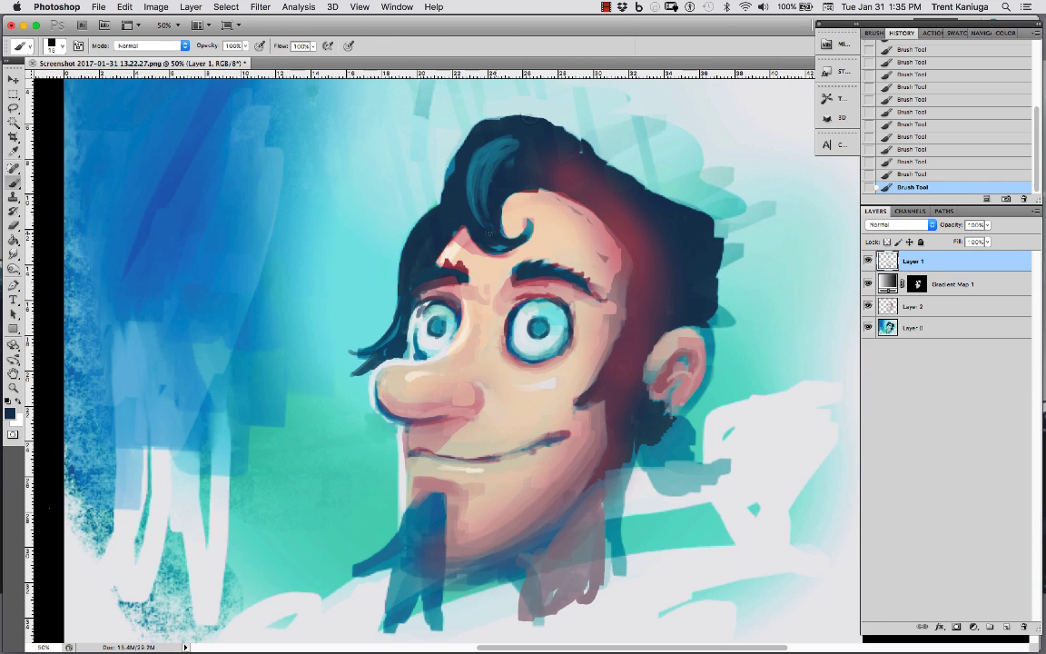
pyautogui.moveTo(463, 165)
pyautogui.mouseDown()
pyautogui.moveTo(504, 118)
pyautogui.moveTo(608, 195)
pyautogui.moveTo(477, 244)
pyautogui.mouseUp()
pyautogui.keyDown('alt'); pyautogui.click(545, 126); pyautogui.keyUp('alt')
pyautogui.press(']')
pyautogui.press(']')
pyautogui.press(']')
pyautogui.keyDown('alt'); pyautogui.click(590, 173); pyautogui.keyUp('alt')
# Step: Paint sampled shadow tones beside the smaller eye, above the upper lip and on the cheek below the larger eye
pyautogui.keyDown('alt'); pyautogui.click(427, 273); pyautogui.keyUp('alt')
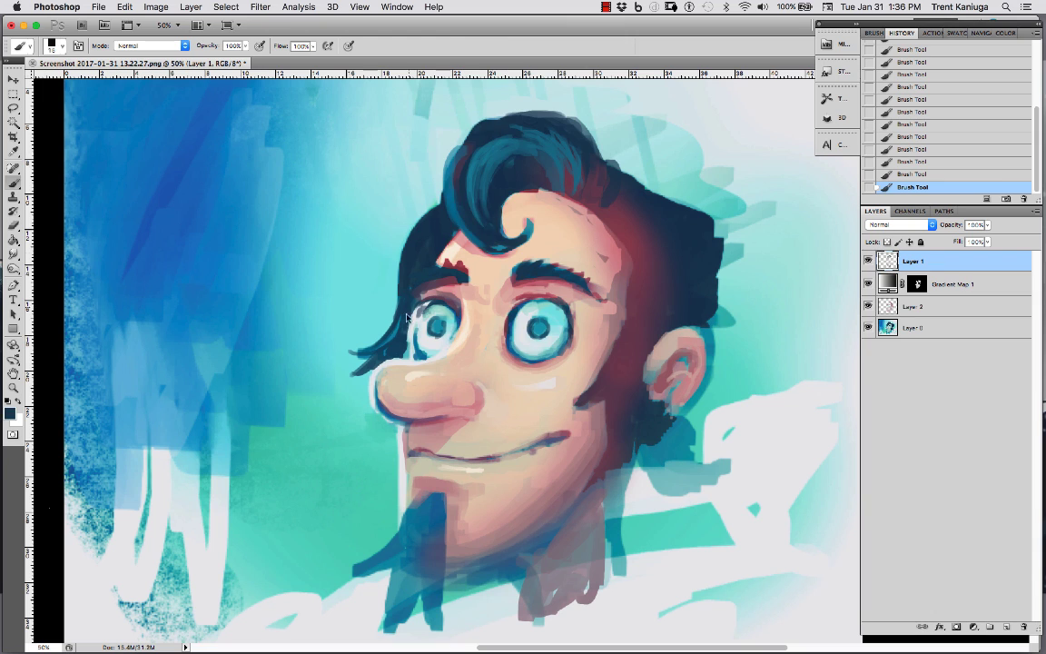
pyautogui.moveTo(422, 295)
pyautogui.mouseDown()
pyautogui.moveTo(410, 356)
pyautogui.moveTo(413, 341)
pyautogui.mouseUp()
pyautogui.keyDown('alt'); pyautogui.click(436, 428); pyautogui.keyUp('alt')
pyautogui.moveTo(408, 425)
pyautogui.mouseDown()
pyautogui.moveTo(428, 444)
pyautogui.moveTo(509, 451)
pyautogui.mouseUp()
pyautogui.keyDown('alt'); pyautogui.click(537, 404); pyautogui.keyUp('alt')
pyautogui.moveTo(494, 386)
pyautogui.mouseDown()
pyautogui.moveTo(522, 422)
pyautogui.moveTo(552, 423)
pyautogui.mouseUp()
# Step: Cover the hair lock hanging beside the smaller eye with sampled background colours and tidy the hair edge along the forehead
pyautogui.keyDown('alt'); pyautogui.click(437, 205); pyautogui.keyUp('alt')
pyautogui.moveTo(416, 219); pyautogui.dragTo(455, 171)
pyautogui.keyDown('alt'); pyautogui.click(360, 318); pyautogui.keyUp('alt')
pyautogui.moveTo(362, 368)
pyautogui.mouseDown()
pyautogui.moveTo(406, 281)
pyautogui.moveTo(436, 163)
pyautogui.mouseUp()
pyautogui.keyDown('alt'); pyautogui.click(438, 227); pyautogui.keyUp('alt')
pyautogui.keyDown('alt'); pyautogui.click(491, 154); pyautogui.keyUp('alt')
pyautogui.moveTo(436, 209); pyautogui.dragTo(381, 356)
pyautogui.keyDown('alt'); pyautogui.click(381, 304); pyautogui.keyUp('alt')
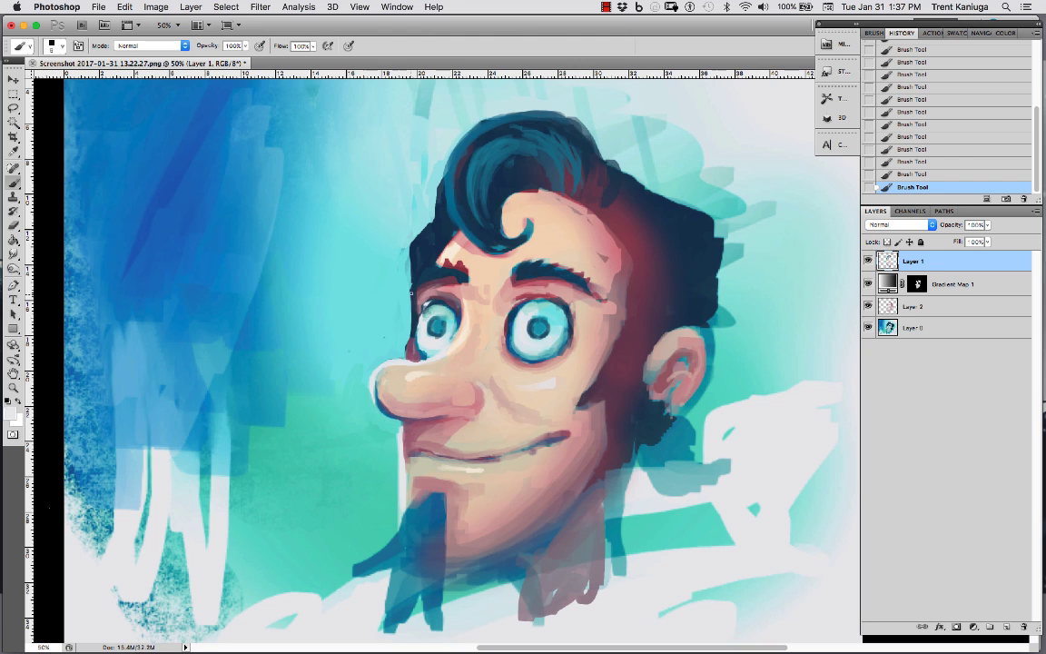
pyautogui.keyDown('alt'); pyautogui.click(416, 332); pyautogui.keyUp('alt')
# Step: Lasso the irises of both eyes and add a new layer above Layer 1
pyautogui.press('l')
pyautogui.moveTo(434, 317); pyautogui.dragTo(436, 317)
pyautogui.moveTo(536, 316); pyautogui.dragTo(537, 316)
pyautogui.click(1006, 626)
# Step: Pick a dark blue foreground colour and paint inside the selected irises on Layer 3
pyautogui.press('b')
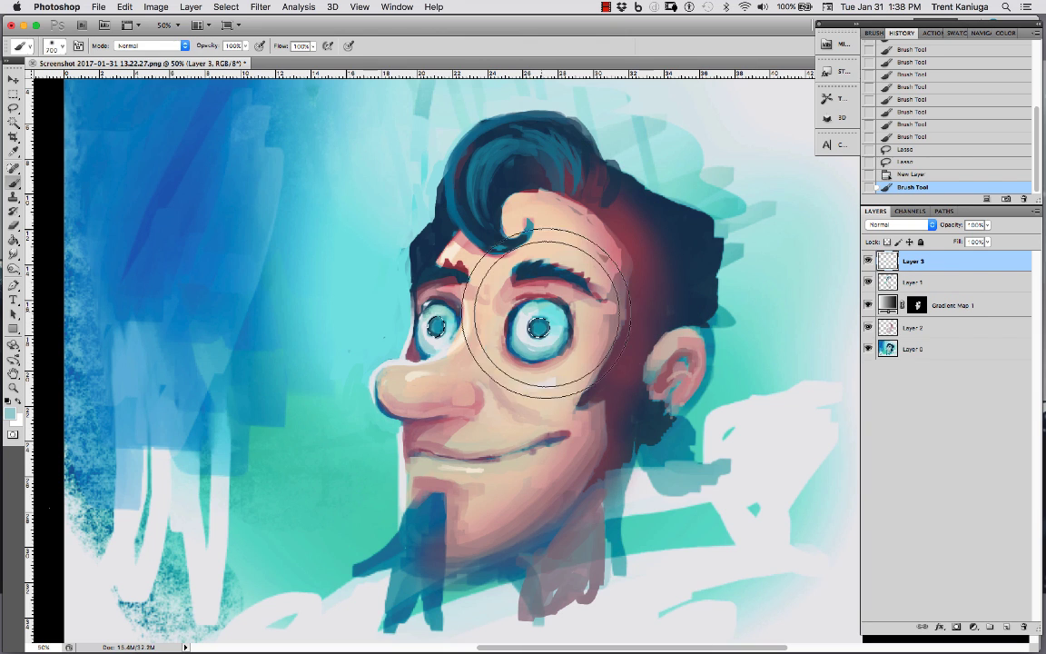
pyautogui.click(10, 413)
pyautogui.click(492, 319)
pyautogui.click(10, 413)
pyautogui.click(997, 369)
pyautogui.moveTo(433, 317); pyautogui.dragTo(439, 322)
# Step: Switch to another brush preset, deselect the irises and add small painted details to both eyes
pyautogui.rightClick(518, 331)
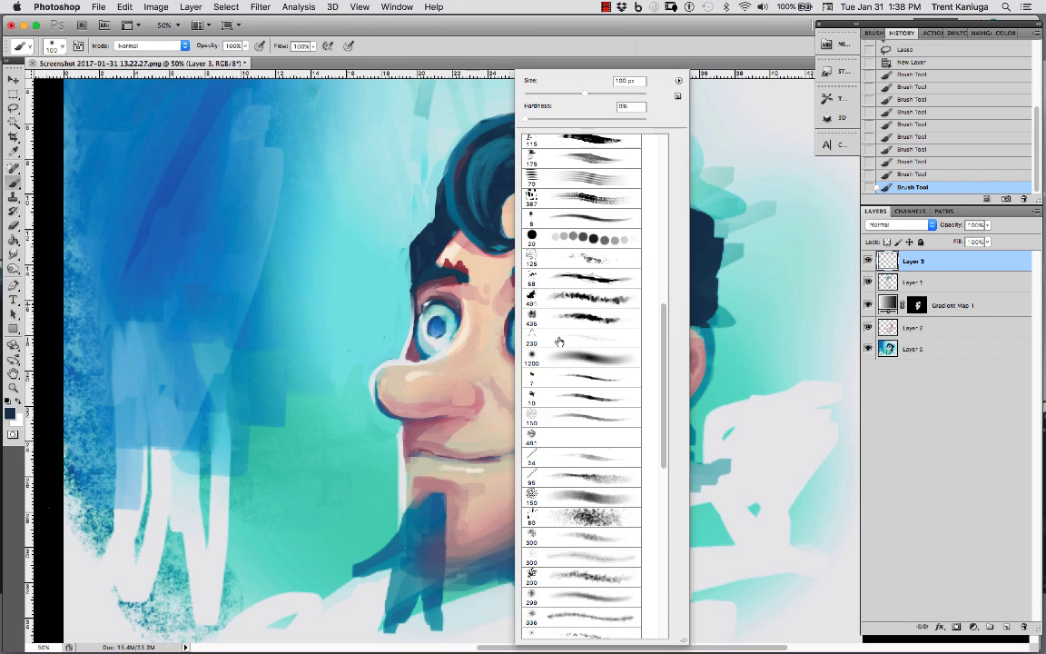
pyautogui.doubleClick(559, 343)
pyautogui.press('super+d')
pyautogui.keyDown('alt'); pyautogui.click(543, 328); pyautogui.keyUp('alt')
pyautogui.click(533, 322)
pyautogui.click(432, 323)
pyautogui.moveTo(508, 435); pyautogui.dragTo(455, 318)
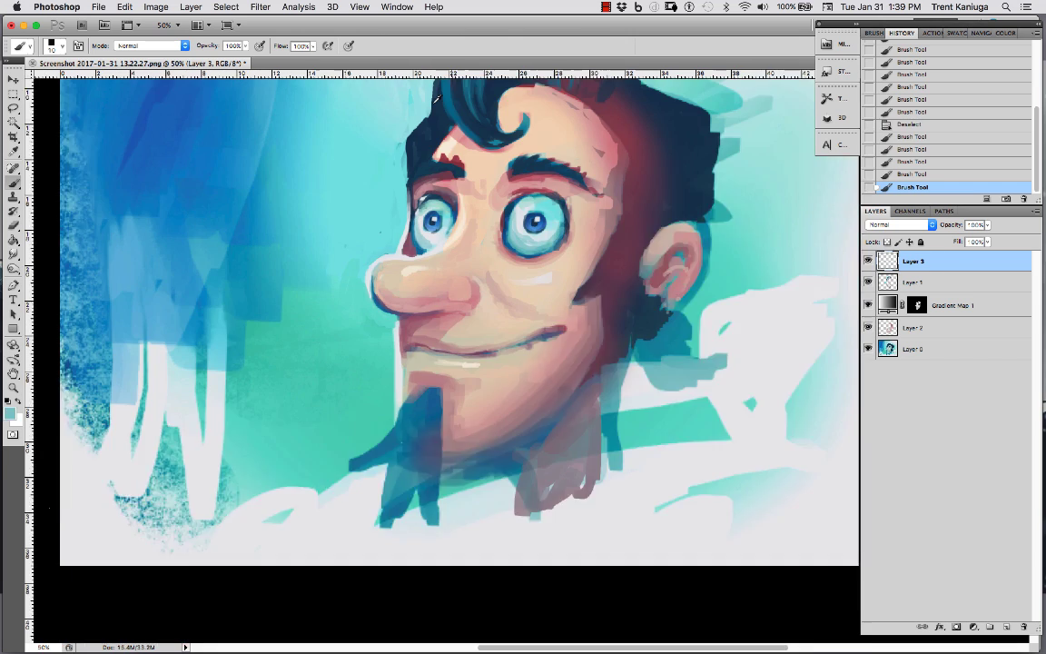
# Step: Paint a dark contour along the front of the goatee and extend the sampled background green beneath it
pyautogui.moveTo(454, 382); pyautogui.dragTo(458, 486)
pyautogui.moveTo(385, 490); pyautogui.dragTo(277, 590)
pyautogui.keyDown('alt'); pyautogui.click(318, 531); pyautogui.keyUp('alt')
pyautogui.moveTo(456, 545); pyautogui.dragTo(418, 443)
# Step: Blend sampled pink and mauve skin tones over the temple, side of the forehead and pointed sideburn
pyautogui.press('[')
pyautogui.press('[')
pyautogui.keyDown('alt'); pyautogui.click(504, 295); pyautogui.keyUp('alt')
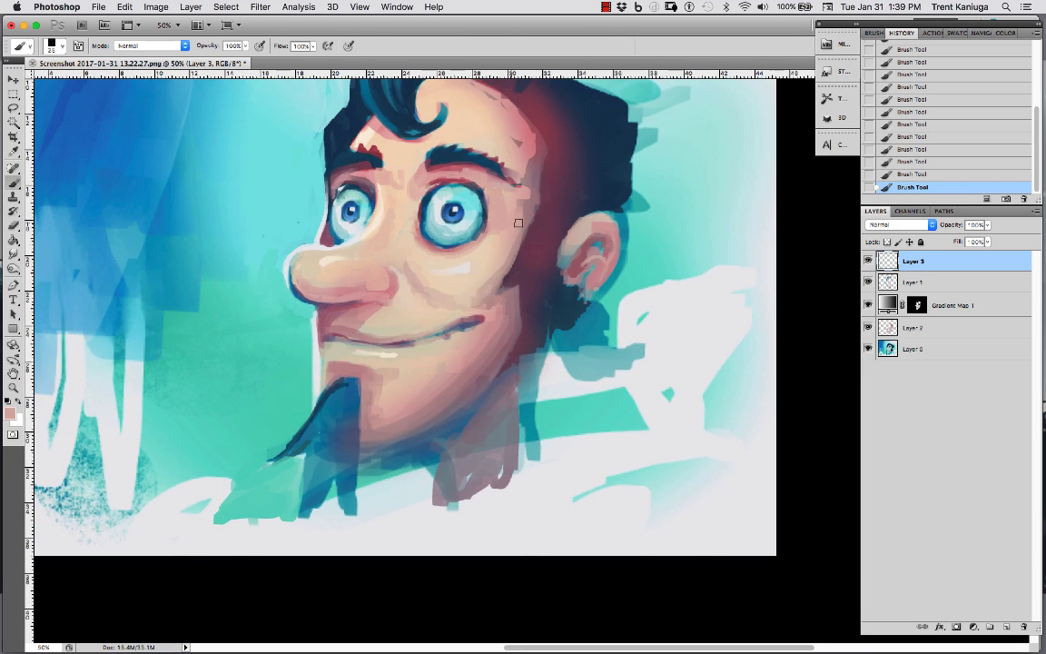
pyautogui.moveTo(518, 222)
pyautogui.mouseDown()
pyautogui.moveTo(490, 186)
pyautogui.moveTo(524, 127)
pyautogui.moveTo(517, 157)
pyautogui.moveTo(432, 139)
pyautogui.mouseUp()
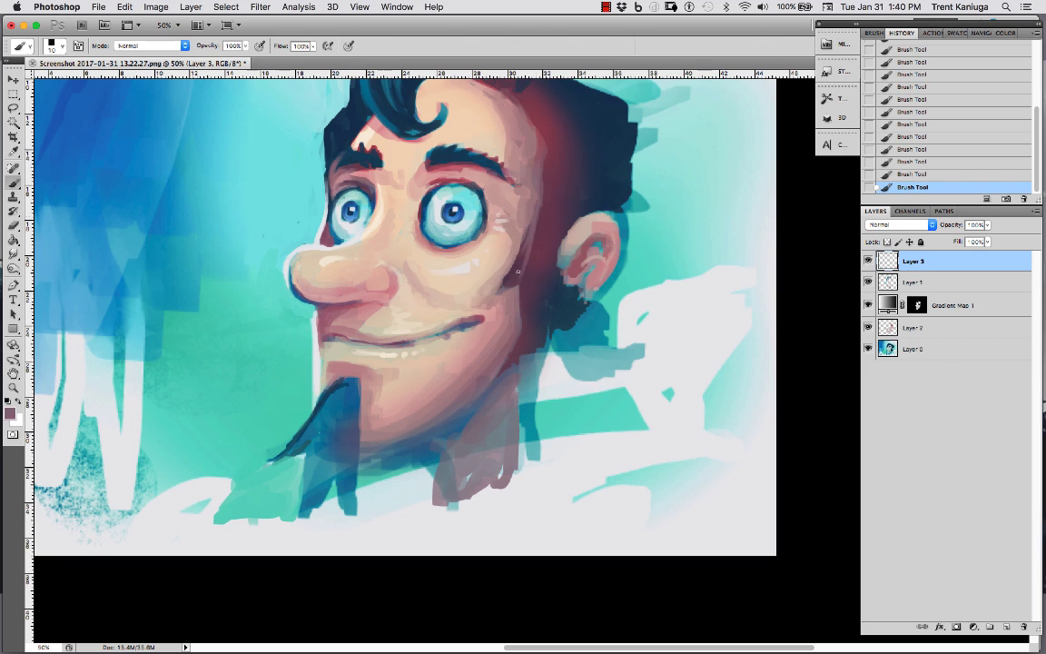
pyautogui.press(']')
pyautogui.moveTo(516, 289); pyautogui.dragTo(533, 223)
pyautogui.moveTo(536, 136); pyautogui.dragTo(541, 213)
# Step: Refine the quiff with strokes of sampled navy and teal
pyautogui.moveTo(464, 173); pyautogui.dragTo(464, 261)
pyautogui.keyDown('alt'); pyautogui.click(465, 135); pyautogui.keyUp('alt')
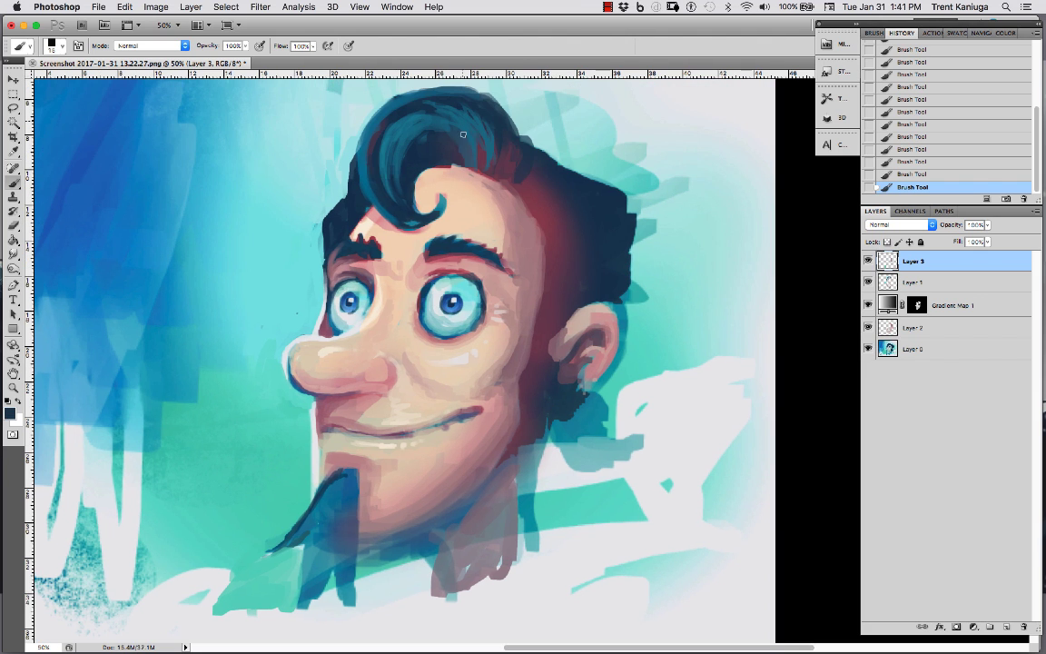
pyautogui.keyDown('alt'); pyautogui.click(384, 210); pyautogui.keyUp('alt')
pyautogui.moveTo(357, 126)
pyautogui.mouseDown()
pyautogui.moveTo(344, 179)
pyautogui.moveTo(451, 130)
pyautogui.moveTo(464, 135)
pyautogui.mouseUp()
pyautogui.keyDown('alt'); pyautogui.click(397, 166); pyautogui.keyUp('alt')
# Step: Touch up the front corner of the mouth and the chin with sampled light and pink tones
pyautogui.keyDown('alt'); pyautogui.click(318, 354); pyautogui.keyUp('alt')
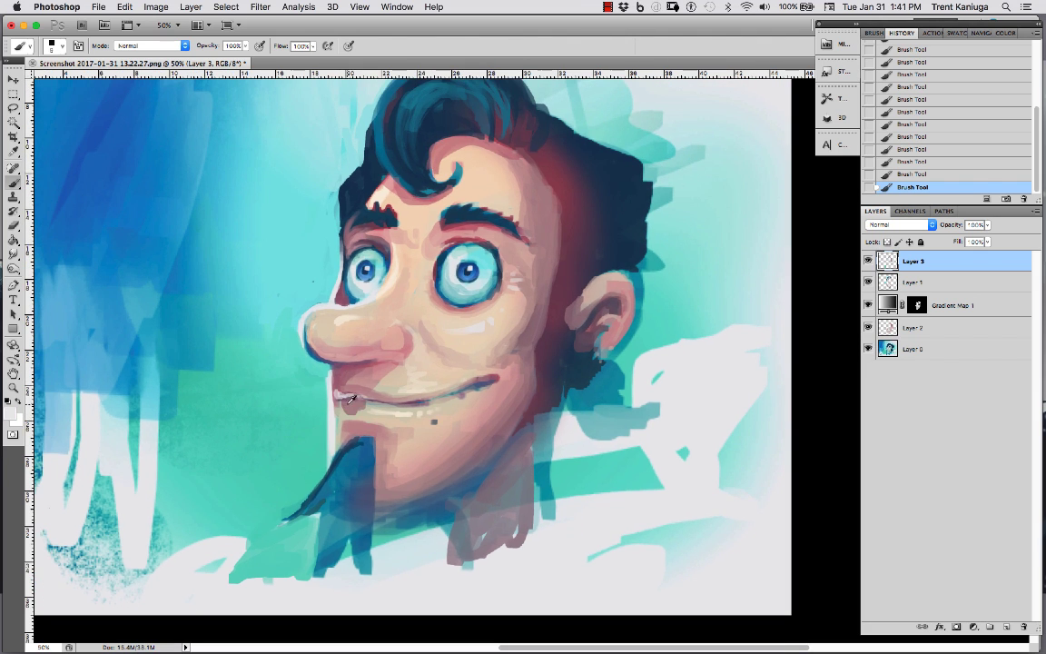
pyautogui.keyDown('alt'); pyautogui.click(350, 399); pyautogui.keyUp('alt')
pyautogui.keyDown('alt'); pyautogui.click(429, 453); pyautogui.keyUp('alt')
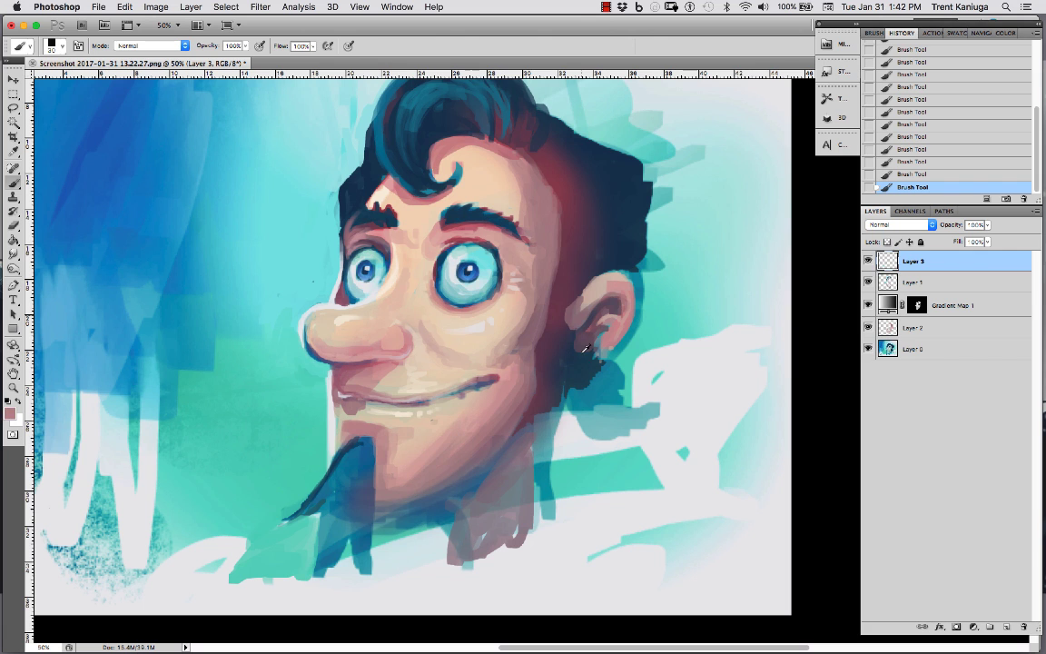
# Step: Paint the goatee as long pointed dark strands using navy sampled from the beard
pyautogui.press(']')
pyautogui.press(']')
pyautogui.press(']')
pyautogui.press(']')
pyautogui.keyDown('alt'); pyautogui.click(361, 459); pyautogui.keyUp('alt')
pyautogui.moveTo(363, 447); pyautogui.dragTo(325, 561)
pyautogui.moveTo(353, 483)
pyautogui.mouseDown()
pyautogui.moveTo(302, 592)
pyautogui.moveTo(379, 583)
pyautogui.mouseUp()
pyautogui.moveTo(365, 553)
pyautogui.mouseDown()
pyautogui.moveTo(370, 456)
pyautogui.moveTo(342, 481)
pyautogui.mouseUp()
# Step: Sketch dark outlines for the neck and the open shirt collar with the 10 px brush
pyautogui.moveTo(548, 409); pyautogui.dragTo(447, 553)
pyautogui.moveTo(485, 545); pyautogui.dragTo(608, 564)
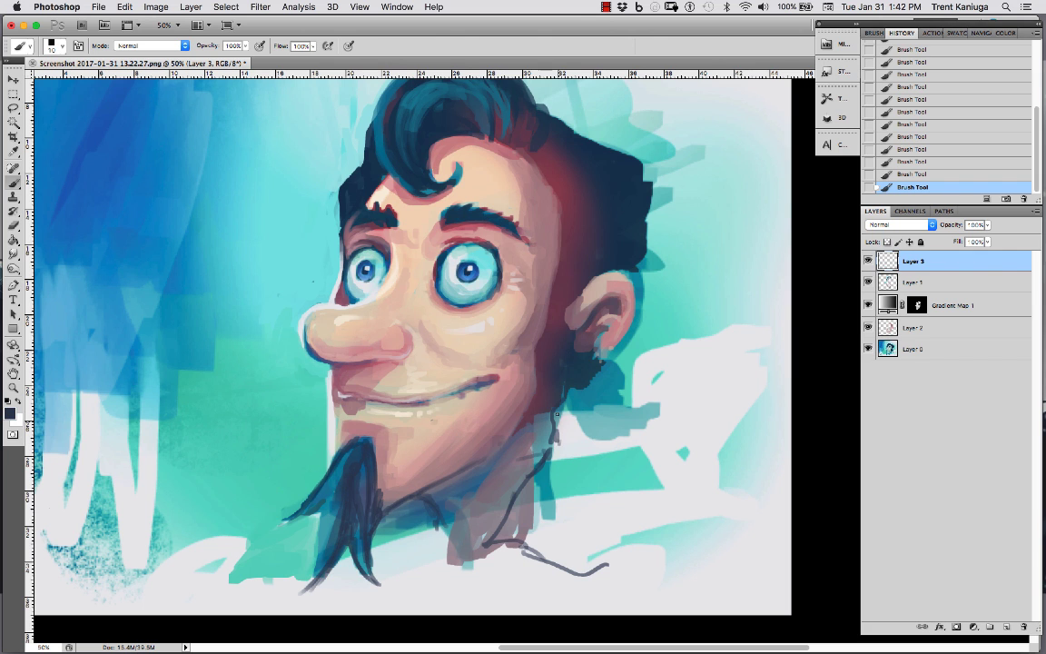
pyautogui.moveTo(558, 437); pyautogui.dragTo(617, 559)
pyautogui.moveTo(508, 481); pyautogui.dragTo(513, 362)
# Step: Paint sampled skin tones over the cheek beside the nose and under the larger eye with the 35 px square brush
pyautogui.moveTo(400, 381); pyautogui.dragTo(443, 445)
pyautogui.keyDown('alt'); pyautogui.click(458, 408); pyautogui.keyUp('alt')
pyautogui.press(']')
pyautogui.press(']')
pyautogui.scroll(5, 472, 309)
pyautogui.keyDown('alt'); pyautogui.click(434, 397); pyautogui.keyUp('alt')
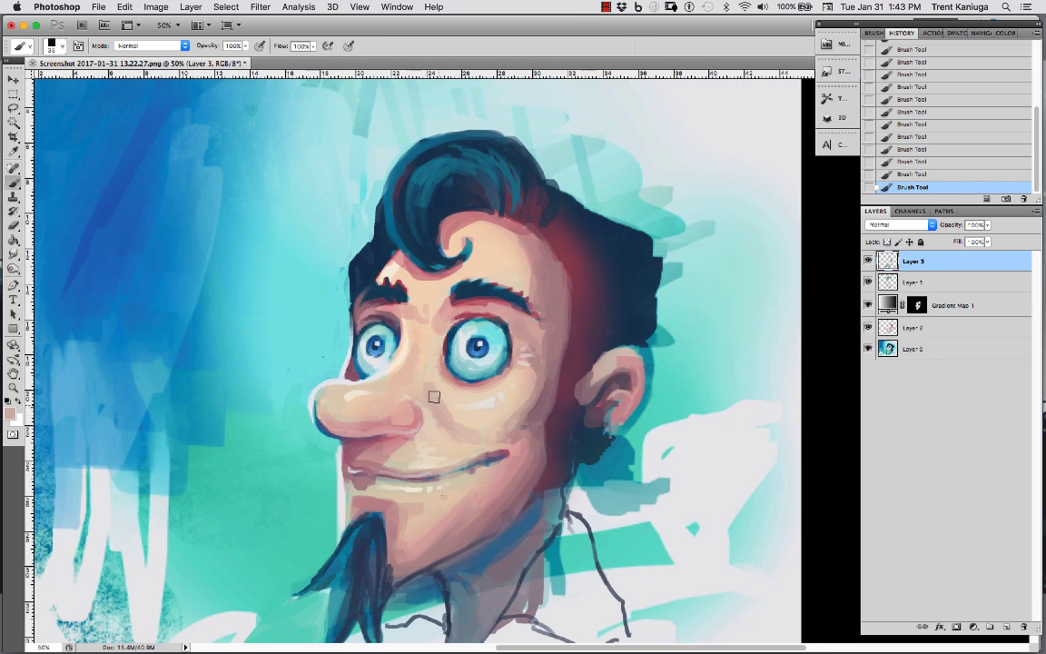
pyautogui.moveTo(446, 360)
pyautogui.mouseDown()
pyautogui.moveTo(465, 318)
pyautogui.moveTo(502, 293)
pyautogui.mouseUp()
# Step: Reshape the back of the hair into swept-back dark spikes with sampled navy and a larger brush
pyautogui.press(']')
pyautogui.press(']')
pyautogui.press(']')
pyautogui.press(']')
pyautogui.press(']')
pyautogui.press(']')
pyautogui.keyDown('alt'); pyautogui.click(682, 259); pyautogui.keyUp('alt')
pyautogui.moveTo(695, 270); pyautogui.dragTo(731, 196)
pyautogui.moveTo(703, 254)
pyautogui.mouseDown()
pyautogui.moveTo(664, 212)
pyautogui.moveTo(604, 236)
pyautogui.mouseUp()
pyautogui.moveTo(689, 222); pyautogui.dragTo(627, 192)
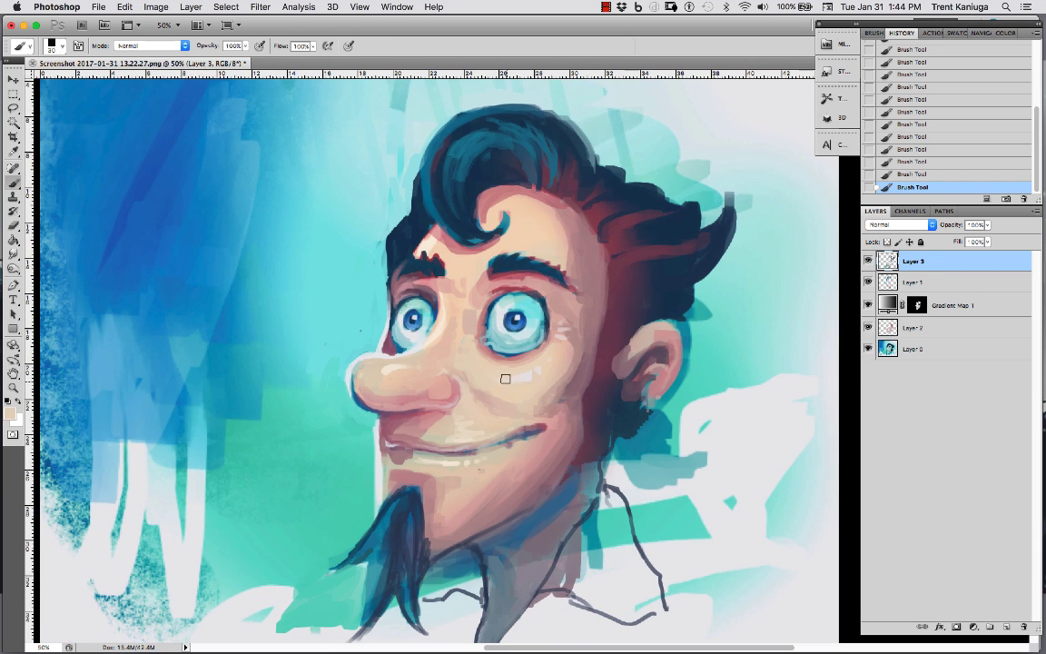
# Step: Shade the smile crease, jaw and neck with sampled reddish skin tones on Layer 3
pyautogui.scroll(-3, 433, 222)
pyautogui.keyDown('alt'); pyautogui.click(524, 350); pyautogui.keyUp('alt')
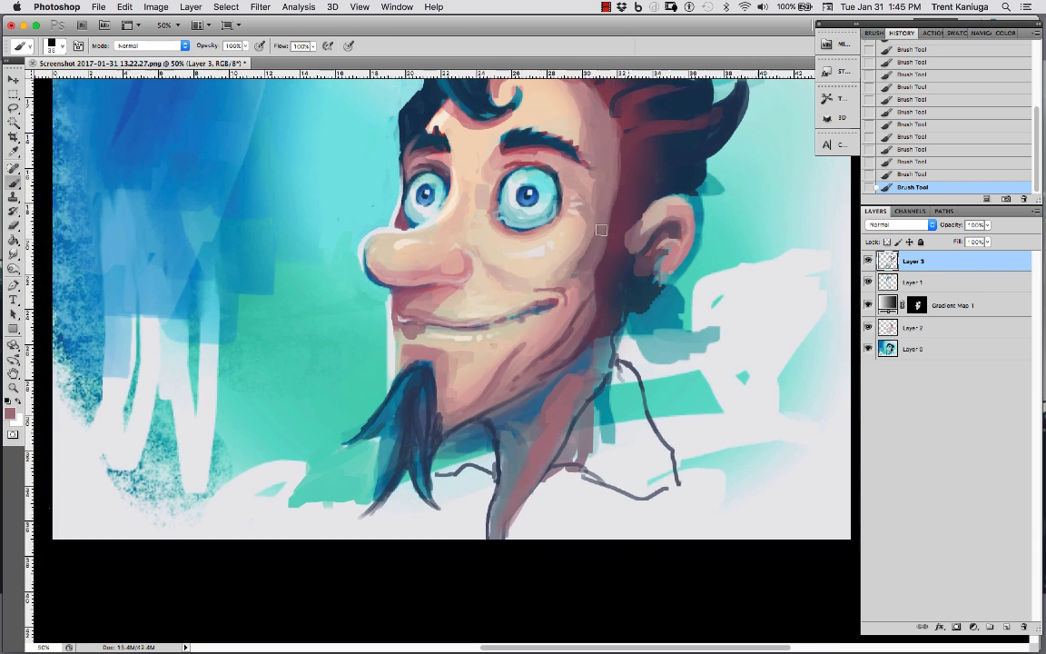
pyautogui.hscroll(2, 436, 345)
pyautogui.keyDown('alt'); pyautogui.click(140, 389); pyautogui.keyUp('alt')
pyautogui.scroll(4, 422, 336)
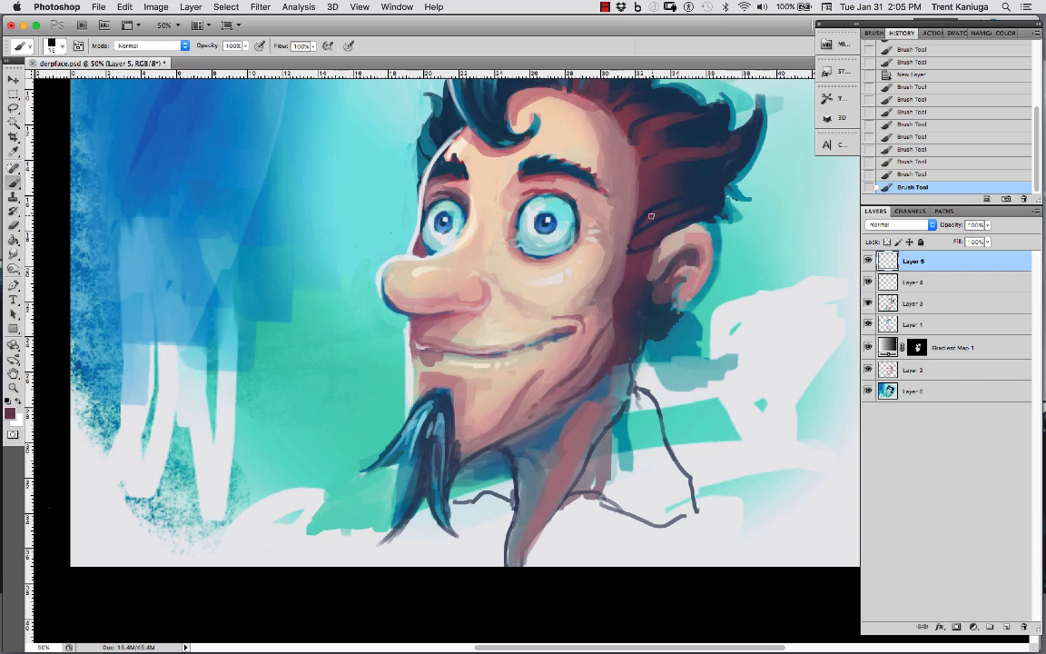
# Step: Paint jagged dark strands along the hairline and sideburn in front of the ear on Layer 5
pyautogui.moveTo(650, 216); pyautogui.dragTo(635, 216)
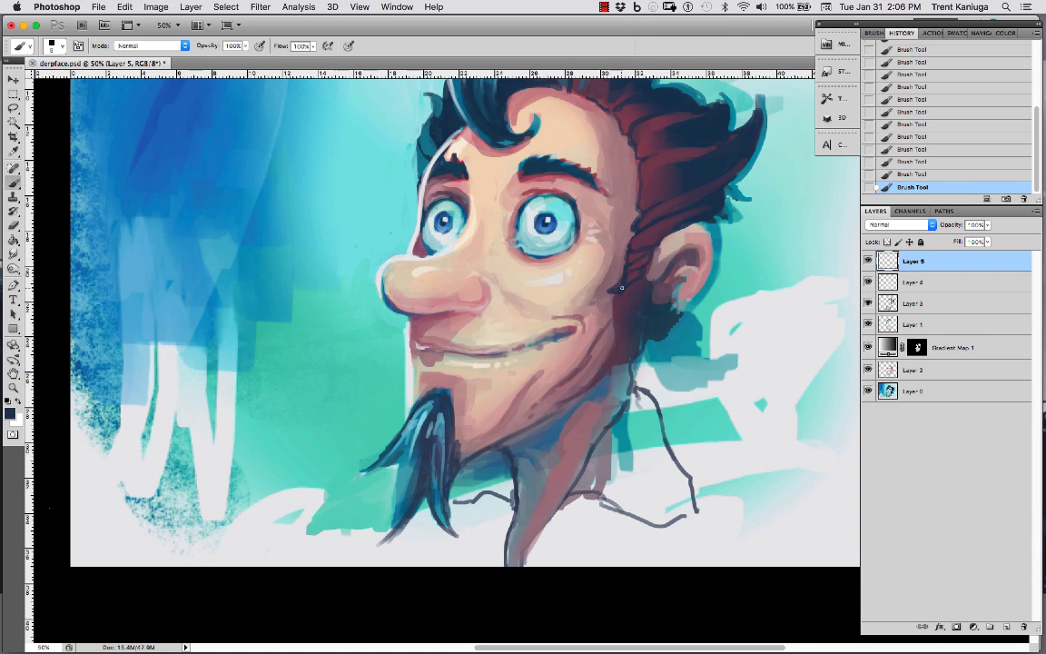
pyautogui.moveTo(621, 288); pyautogui.dragTo(616, 331)
pyautogui.keyDown('alt'); pyautogui.click(599, 349); pyautogui.keyUp('alt')
pyautogui.moveTo(480, 434); pyautogui.dragTo(483, 408)
pyautogui.keyDown('alt'); pyautogui.click(427, 414); pyautogui.keyUp('alt')
# Step: Sample the collar outline colour, change it to a purple and paint both sides of the collar
pyautogui.keyDown('alt'); pyautogui.click(514, 449); pyautogui.keyUp('alt')
pyautogui.press('n')
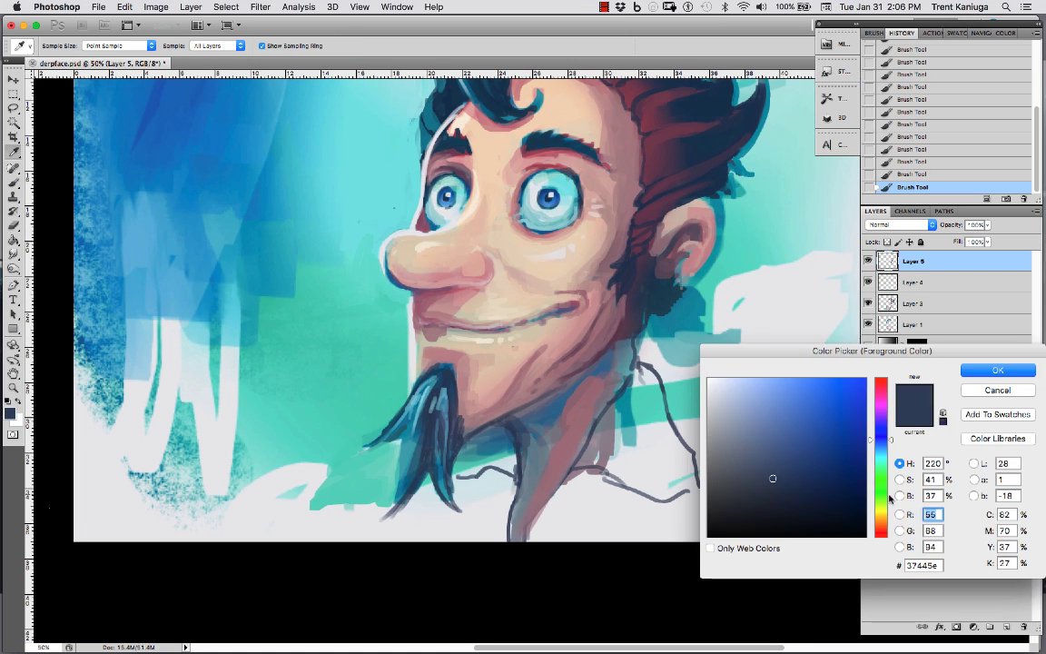
pyautogui.moveTo(885, 498); pyautogui.dragTo(883, 406)
pyautogui.click(818, 446)
pyautogui.click(971, 371)
pyautogui.moveTo(640, 373); pyautogui.dragTo(610, 463)
pyautogui.moveTo(658, 408); pyautogui.dragTo(636, 494)
pyautogui.moveTo(504, 468); pyautogui.dragTo(499, 536)
pyautogui.moveTo(477, 441)
pyautogui.mouseDown()
pyautogui.moveTo(497, 451)
pyautogui.moveTo(486, 445)
pyautogui.mouseUp()
# Step: Fill in the shirt below the collar with purple strokes of a larger brush
pyautogui.press(']')
pyautogui.press(']')
pyautogui.moveTo(590, 476); pyautogui.dragTo(535, 531)
pyautogui.moveTo(483, 477); pyautogui.dragTo(436, 531)
pyautogui.moveTo(640, 499); pyautogui.dragTo(699, 531)
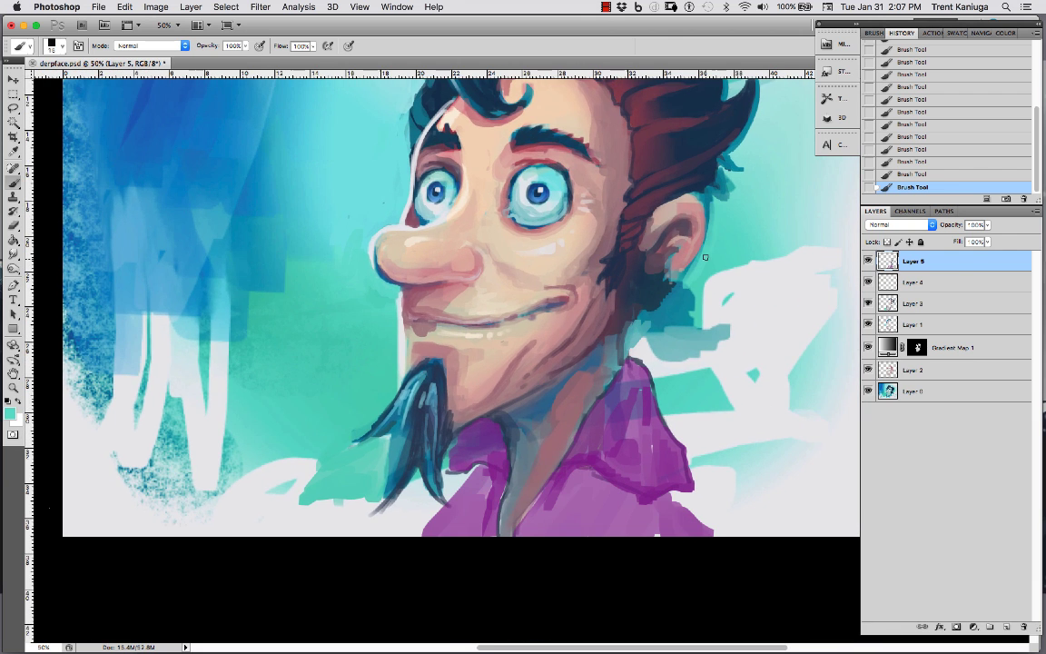
# Step: Trim the edge behind the ear and the hair below it with background turquoise
pyautogui.moveTo(692, 223); pyautogui.dragTo(670, 279)
pyautogui.moveTo(670, 290)
pyautogui.mouseDown()
pyautogui.moveTo(647, 309)
pyautogui.moveTo(652, 349)
pyautogui.moveTo(685, 222)
pyautogui.moveTo(639, 304)
pyautogui.mouseUp()
# Step: Add a new layer in Darken mode and paint a sampled mauve tone over the ear
pyautogui.press('super+shift+alt+n')
pyautogui.hotkey('shift', 'alt', 'k')
pyautogui.keyDown('alt'); pyautogui.click(609, 231); pyautogui.keyUp('alt')
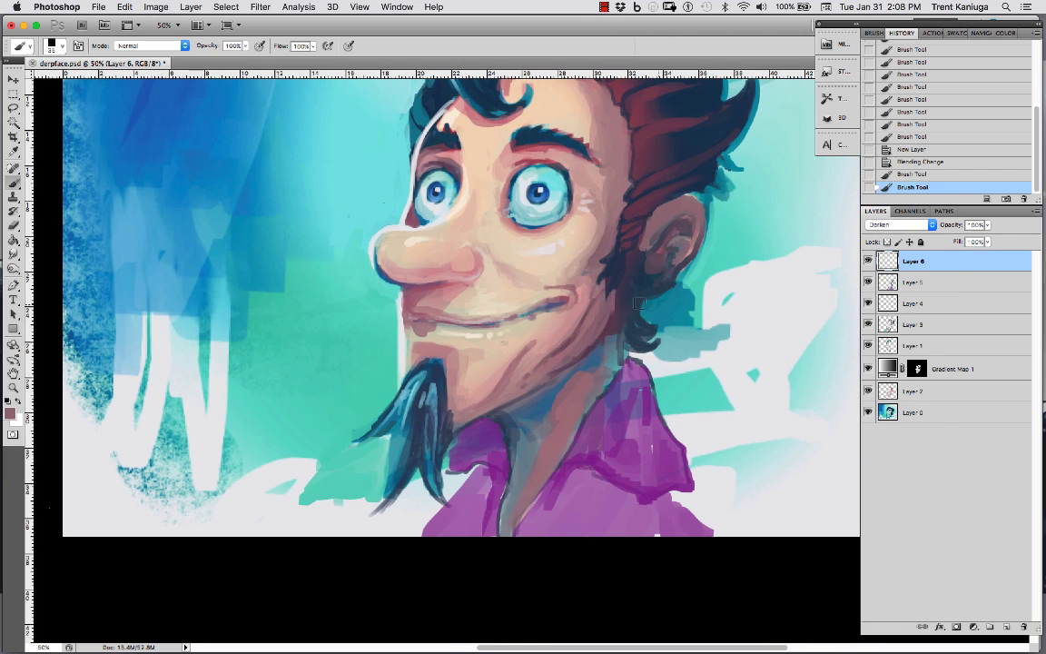
# Step: Lower the Darken layer's opacity and touch up the forehead and the hair at the side of the head
pyautogui.moveTo(952, 225); pyautogui.dragTo(934, 224)
pyautogui.moveTo(639, 303); pyautogui.dragTo(614, 394)
pyautogui.moveTo(508, 191); pyautogui.dragTo(690, 227)
pyautogui.moveTo(647, 242)
pyautogui.mouseDown()
pyautogui.moveTo(679, 274)
pyautogui.moveTo(645, 192)
pyautogui.mouseUp()
# Step: Soften the white scribbles in the background with broad blue and turquoise strokes of a much larger brush
pyautogui.press(']')
pyautogui.press(']')
pyautogui.press(']')
pyautogui.press(']')
pyautogui.press(']')
pyautogui.press(']')
pyautogui.press(']')
pyautogui.press(']')
pyautogui.moveTo(226, 478); pyautogui.dragTo(182, 345)
pyautogui.moveTo(486, 192)
pyautogui.mouseDown()
pyautogui.moveTo(543, 356)
pyautogui.moveTo(485, 193)
pyautogui.mouseUp()
# Step: Add a new layer and paint half-closed eyelids with a small brush in a skin tone sampled from the face
pyautogui.press('super+shift+n')
pyautogui.press('Return')
pyautogui.moveTo(474, 310); pyautogui.dragTo(474, 358)
pyautogui.press('[')
pyautogui.press('[')
pyautogui.press('[')
pyautogui.press('[')
pyautogui.press('[')
pyautogui.press('[')
pyautogui.press('[')
pyautogui.press('[')
pyautogui.keyDown('alt'); pyautogui.click(536, 281); pyautogui.keyUp('alt')
pyautogui.moveTo(511, 273)
pyautogui.mouseDown()
pyautogui.moveTo(549, 285)
pyautogui.moveTo(540, 270)
pyautogui.mouseUp()
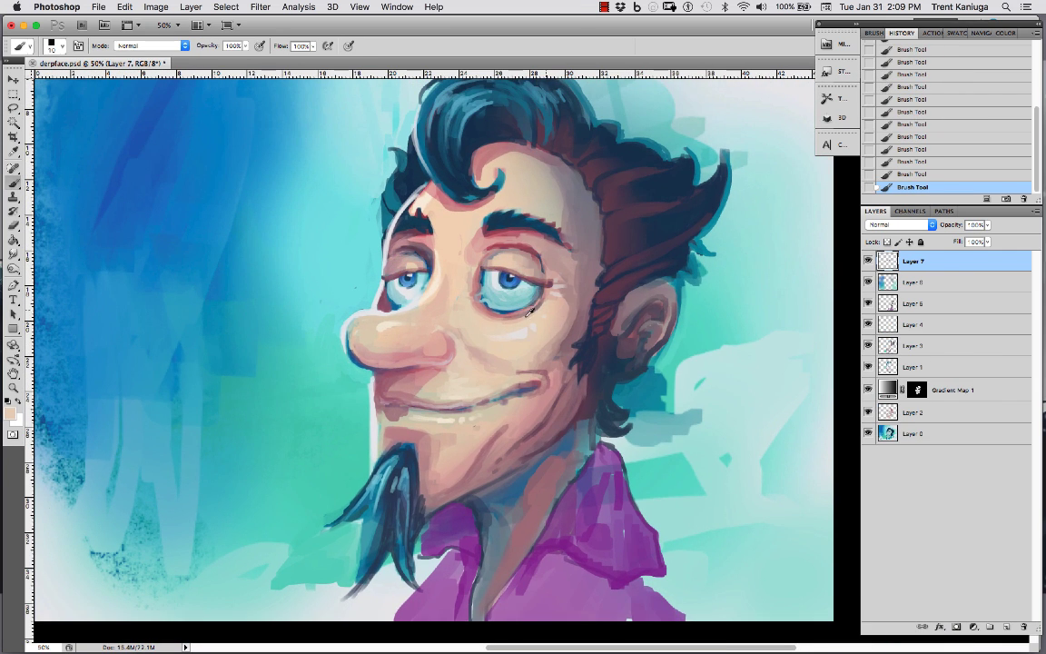
pyautogui.moveTo(494, 314); pyautogui.dragTo(477, 283)
# Step: Pick a dark navy colour and draw the jacket's shoulder outlines on both sides of the collar
pyautogui.keyDown('alt'); pyautogui.click(481, 301); pyautogui.keyUp('alt')
pyautogui.click(9, 413)
pyautogui.click(763, 388)
pyautogui.press('Return')
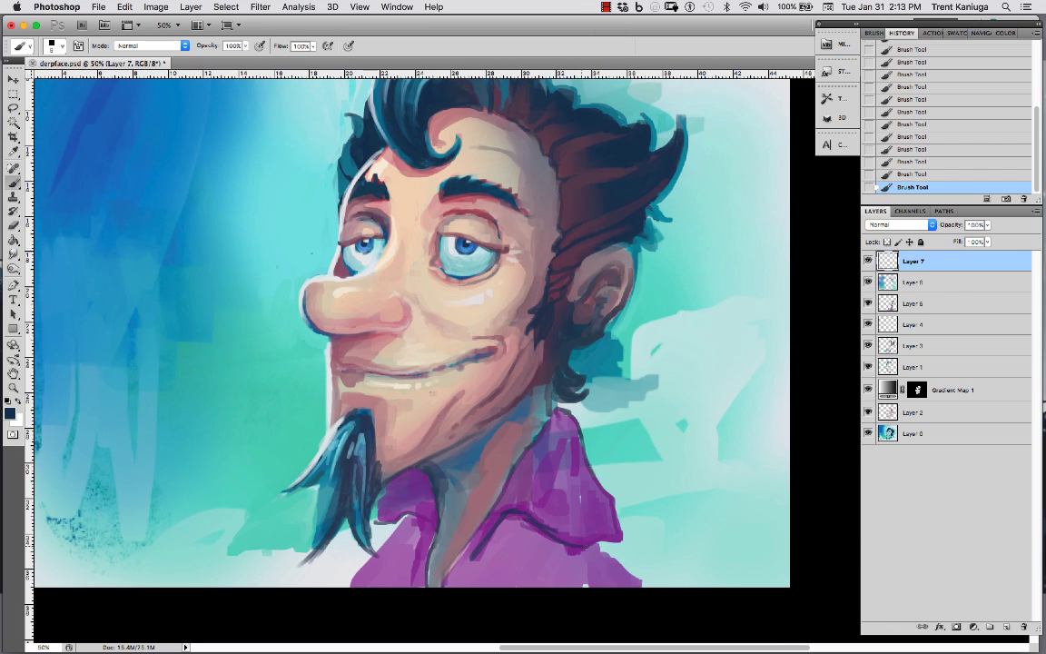
pyautogui.moveTo(581, 444); pyautogui.dragTo(724, 583)
pyautogui.moveTo(319, 542); pyautogui.dragTo(284, 584)
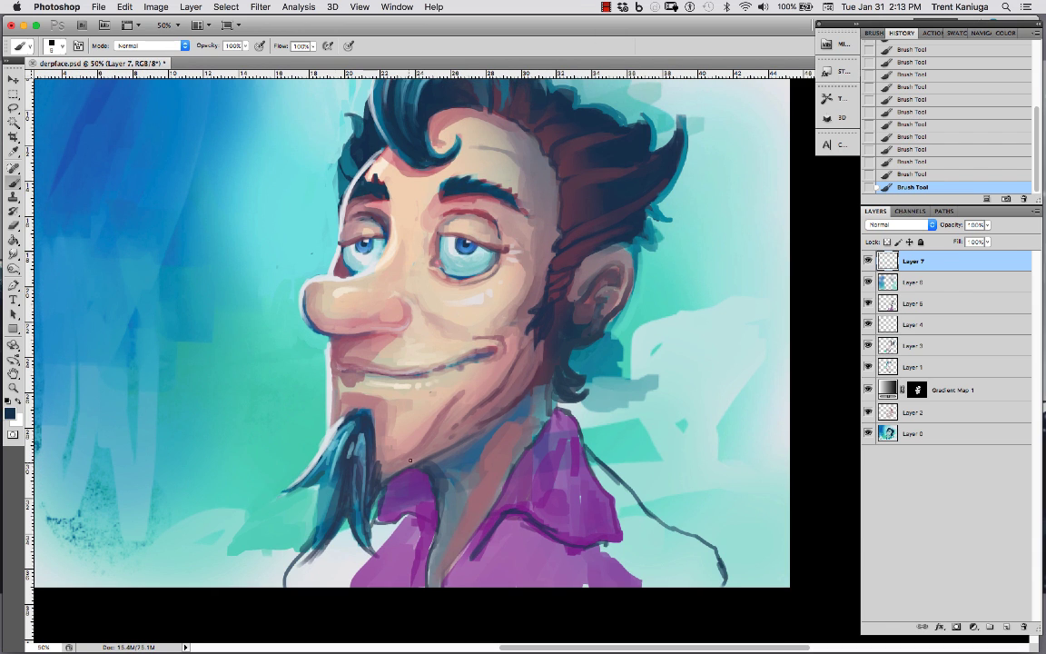
# Step: Enlarge the brush and fill in the jacket and its edge beside the collar with a sampled dark blue
pyautogui.press(']')
pyautogui.press(']')
pyautogui.press(']')
pyautogui.press(']')
pyautogui.press(']')
pyautogui.press(']')
pyautogui.press(']')
pyautogui.press(']')
pyautogui.keyDown('alt'); pyautogui.click(374, 510); pyautogui.keyUp('alt')
pyautogui.moveTo(373, 516)
pyautogui.mouseDown()
pyautogui.moveTo(427, 555)
pyautogui.moveTo(404, 585)
pyautogui.mouseUp()
pyautogui.moveTo(509, 515); pyautogui.dragTo(454, 581)
pyautogui.moveTo(585, 451)
pyautogui.mouseDown()
pyautogui.moveTo(622, 504)
pyautogui.moveTo(633, 499)
pyautogui.mouseUp()
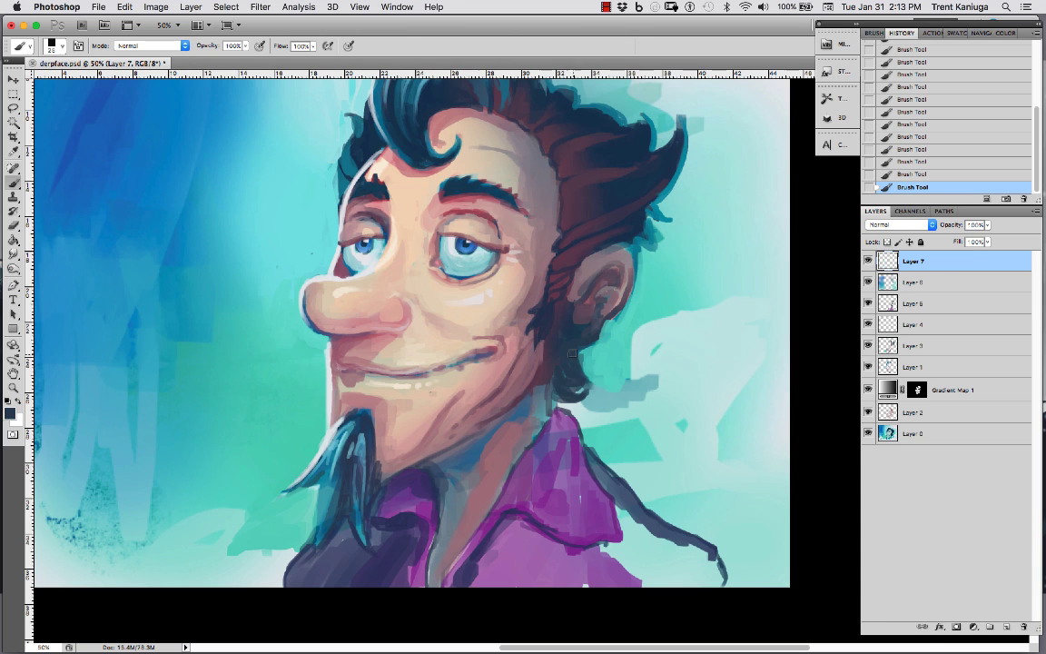
# Step: Scribble pale turquoise strokes with a smaller brush over the background beside the top of the hair
pyautogui.keyDown('alt'); pyautogui.click(535, 350); pyautogui.keyUp('alt')
pyautogui.press('[')
pyautogui.press('[')
pyautogui.press('super+minus')
pyautogui.moveTo(635, 218); pyautogui.dragTo(706, 190)
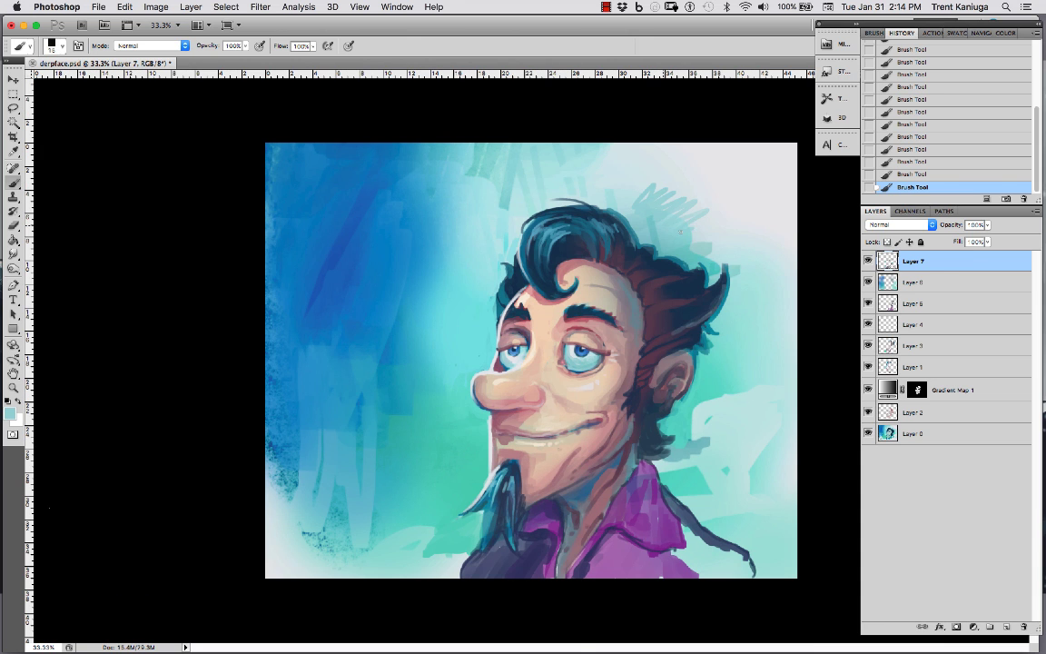
# Step: Add a new layer, choose a soft brush preset and brush a mauve tone over the face
pyautogui.click(1006, 626)
pyautogui.rightClick(400, 253)
pyautogui.doubleClick(478, 625)
pyautogui.moveTo(513, 281); pyautogui.dragTo(468, 435)
# Step: Lower the new shading layer's opacity to 73% and set its blending mode to Color Burn
pyautogui.moveTo(952, 224); pyautogui.dragTo(927, 224)
pyautogui.click(899, 224)
pyautogui.click(880, 344)
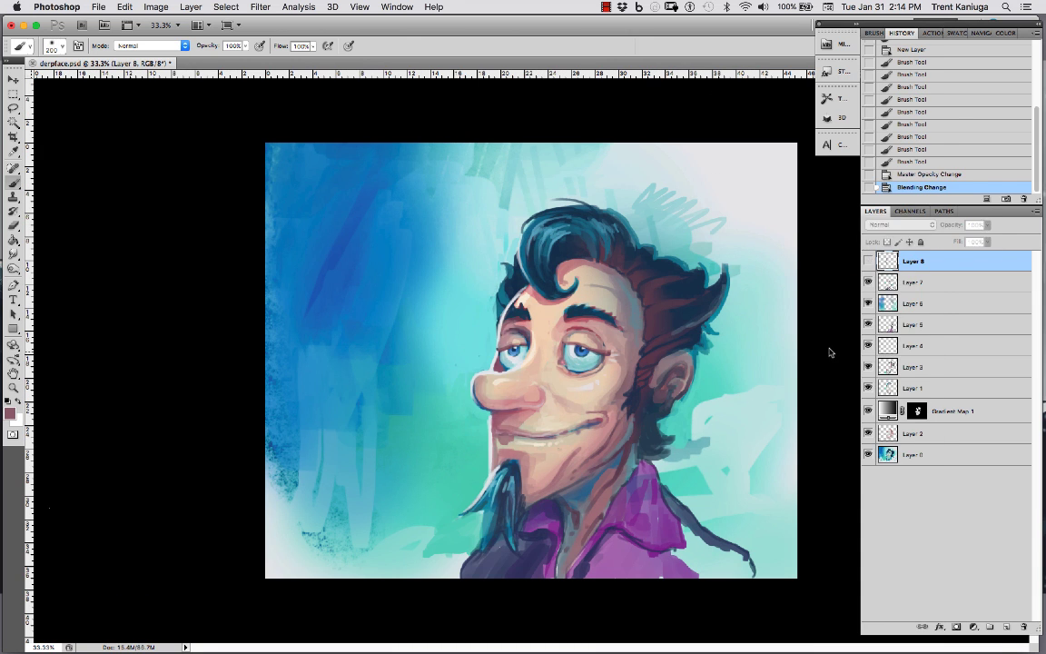
pyautogui.click(899, 224)
pyautogui.click(886, 192)
pyautogui.click(898, 224)
pyautogui.click(885, 175)
# Step: Enlarge the soft brush and extend the Color Burn shading over the neck and the back hair
pyautogui.press(']')
pyautogui.press(']')
pyautogui.press(']')
pyautogui.press(']')
pyautogui.press(']')
pyautogui.click(627, 476)
pyautogui.moveTo(664, 270); pyautogui.dragTo(689, 362)
# Step: Shift the shading layer's hue to -14 with Hue/Saturation
pyautogui.press('super+u')
pyautogui.moveTo(161, 513); pyautogui.dragTo(152, 512)
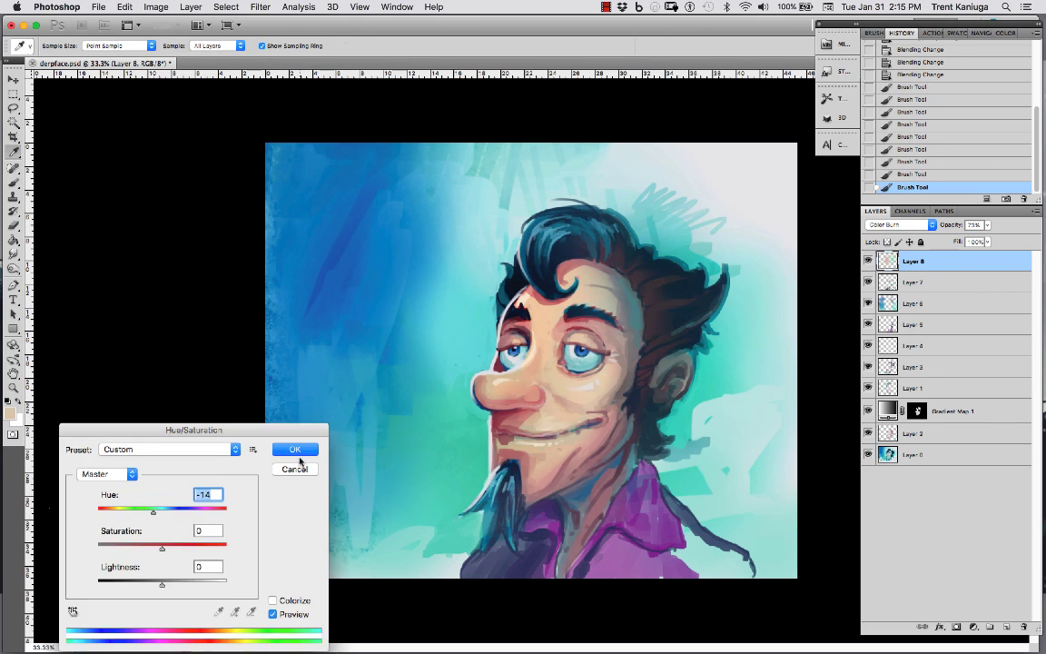
pyautogui.click(296, 452)
# Step: Paste a merged copy of the whole canvas as a new layer and apply the Median filter to it
pyautogui.press('super+a')
pyautogui.press('super+shift+c')
pyautogui.press('super+v')
pyautogui.click(260, 6)
pyautogui.click(490, 215)
pyautogui.click(685, 185)
# Step: Reduce the filtered layer's opacity, erase parts of it over the face and merge all layers into one
pyautogui.moveTo(951, 224); pyautogui.dragTo(920, 224)
pyautogui.click(559, 396)
pyautogui.keyDown('shift'); pyautogui.click(912, 475); pyautogui.keyUp('shift')
pyautogui.press('super+e')
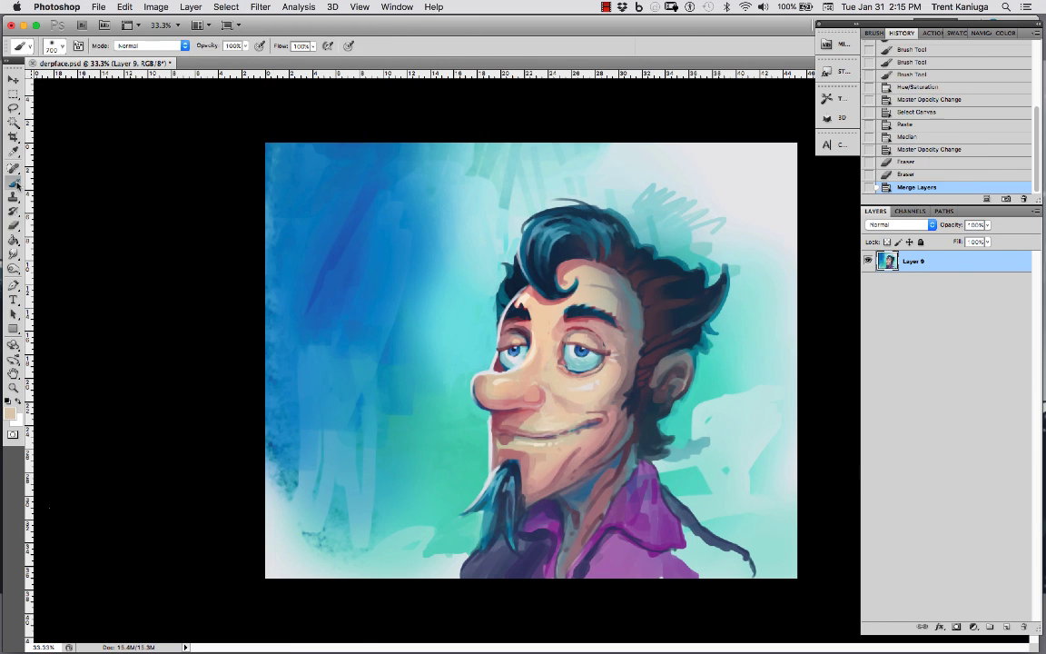
# Step: Blend the background strokes and their transition beside the head with the Mixer Brush
pyautogui.moveTo(13, 183); pyautogui.dragTo(56, 220)
pyautogui.moveTo(418, 154); pyautogui.dragTo(373, 199)
pyautogui.moveTo(282, 399); pyautogui.dragTo(300, 481)
pyautogui.press('super+equal')
pyautogui.press('super+equal')
pyautogui.moveTo(549, 389)
pyautogui.mouseDown()
pyautogui.moveTo(357, 488)
pyautogui.moveTo(414, 284)
pyautogui.moveTo(544, 363)
pyautogui.mouseUp()
pyautogui.moveTo(409, 154); pyautogui.dragTo(464, 352)
# Step: Switch back to the regular Brush with the square 40 px preset and repaint the area between the eyes
pyautogui.rightClick(271, 145)
pyautogui.moveTo(13, 182); pyautogui.dragTo(56, 181)
pyautogui.rightClick(476, 145)
pyautogui.click(536, 441)
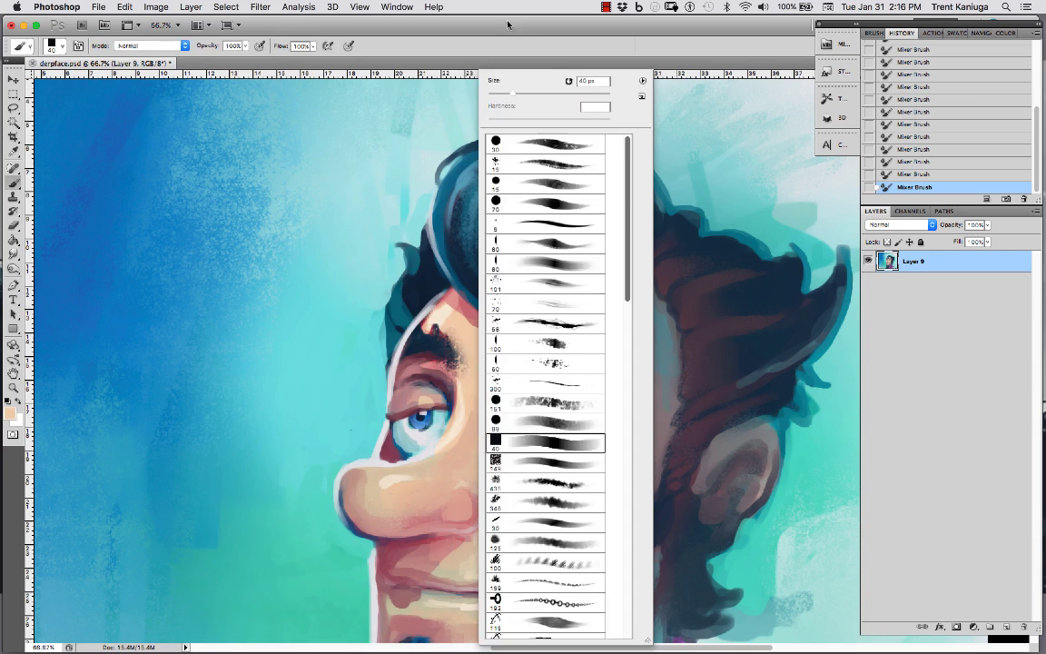
pyautogui.click(508, 26)
pyautogui.moveTo(509, 299)
pyautogui.mouseDown()
pyautogui.moveTo(522, 345)
pyautogui.moveTo(490, 376)
pyautogui.moveTo(500, 422)
pyautogui.mouseUp()
# Step: Touch up the eyelid and forehead with sampled skin tones and paint a pale rim along the front hair's edge
pyautogui.keyDown('alt'); pyautogui.click(478, 397); pyautogui.keyUp('alt')
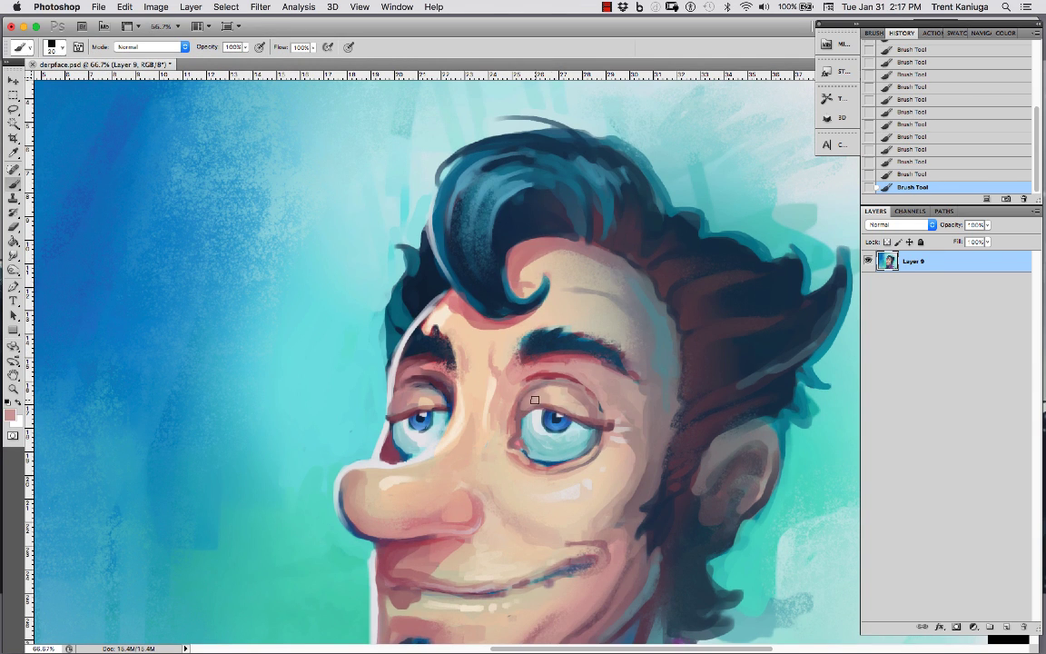
pyautogui.keyDown('alt'); pyautogui.click(504, 344); pyautogui.keyUp('alt')
pyautogui.keyDown('alt'); pyautogui.click(505, 300); pyautogui.keyUp('alt')
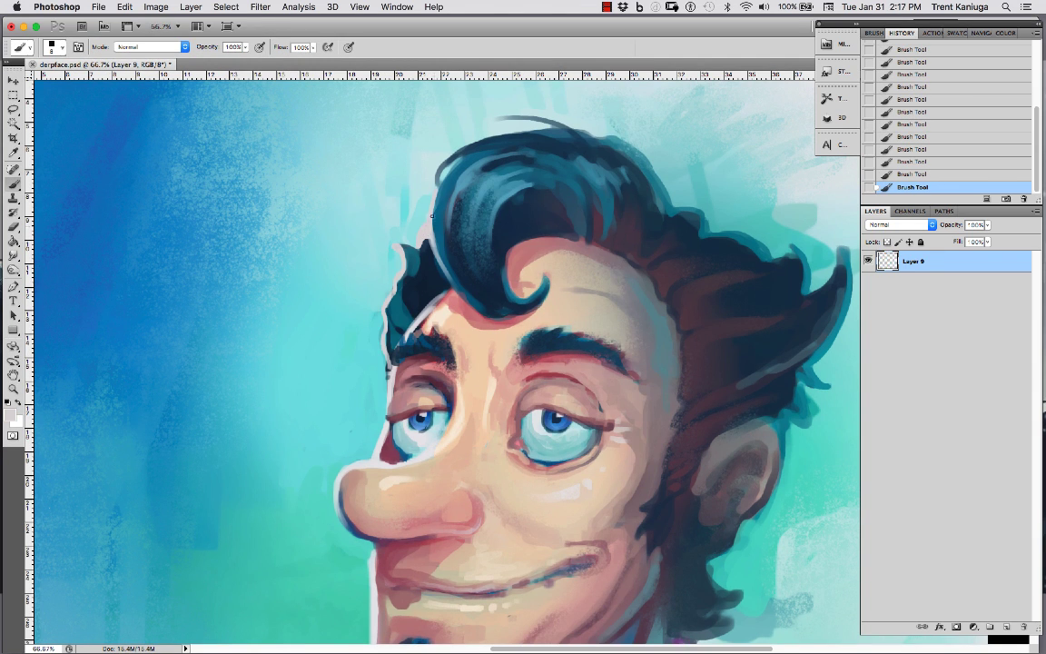
# Step: Sample a skin tone below the larger eye and refine the lower eyelid with a small brush
pyautogui.scroll(-4, 447, 334)
pyautogui.scroll(-2, 409, 243)
pyautogui.keyDown('alt'); pyautogui.click(548, 317); pyautogui.keyUp('alt')
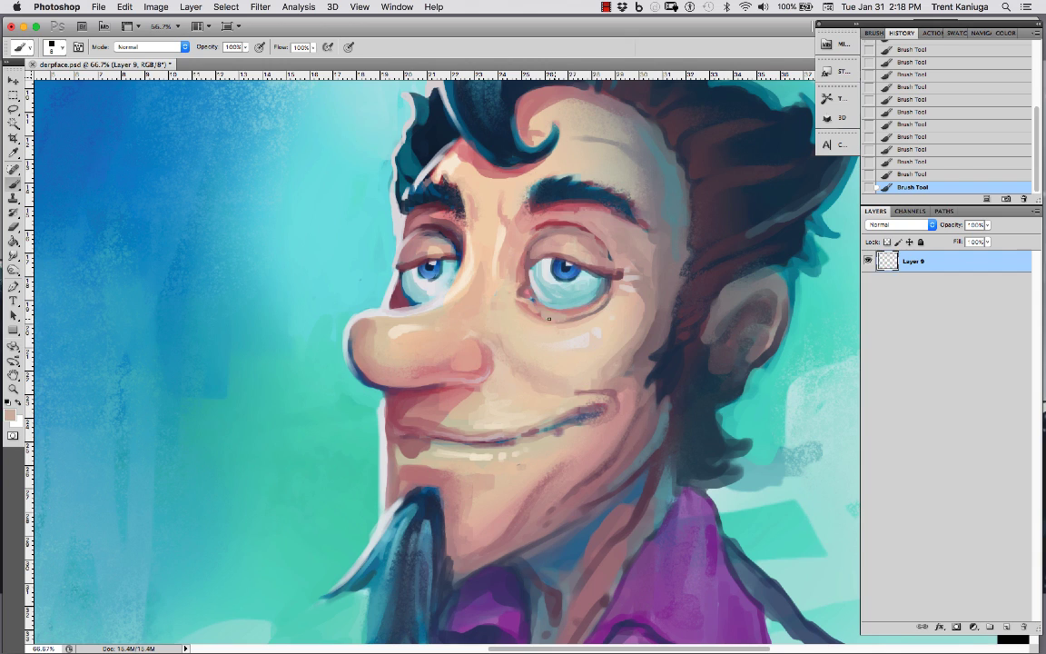
pyautogui.press('super+minus')
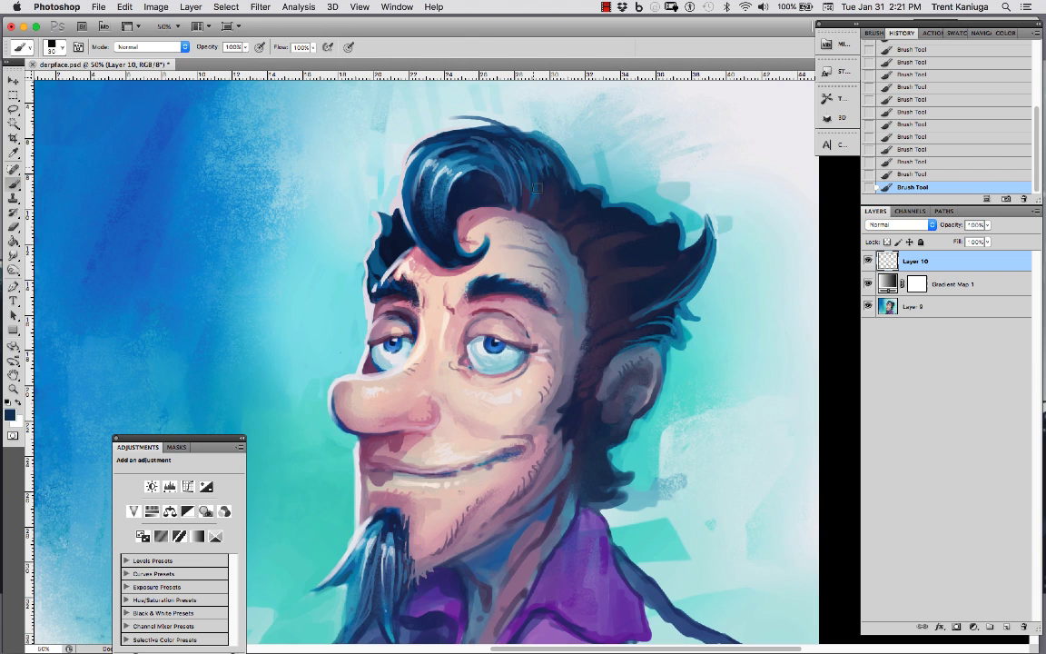
# Step: Paint dark navy edges and folds on the shirt and the jacket's shoulder below the collar
pyautogui.moveTo(627, 551)
pyautogui.mouseDown()
pyautogui.moveTo(596, 455)
pyautogui.moveTo(562, 414)
pyautogui.mouseUp()
pyautogui.moveTo(495, 426)
pyautogui.mouseDown()
pyautogui.moveTo(454, 470)
pyautogui.moveTo(549, 499)
pyautogui.mouseUp()
pyautogui.moveTo(564, 457); pyautogui.dragTo(599, 499)
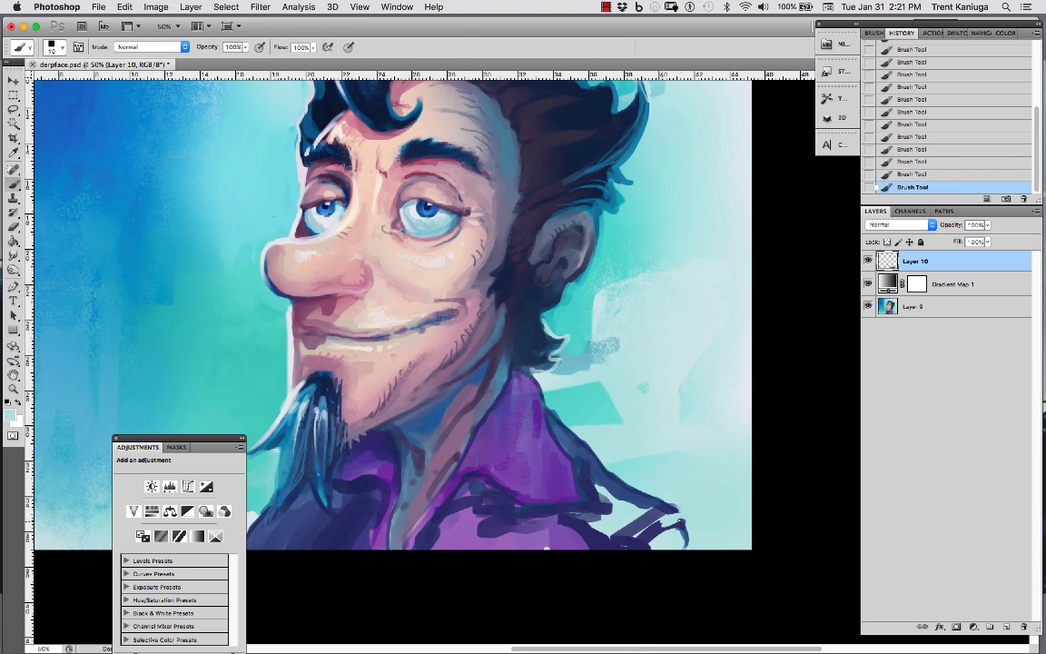
# Step: Choose a different brush preset and paint strokes down the purple collar
pyautogui.rightClick(409, 468)
pyautogui.doubleClick(508, 408)
pyautogui.moveTo(525, 376); pyautogui.dragTo(563, 452)
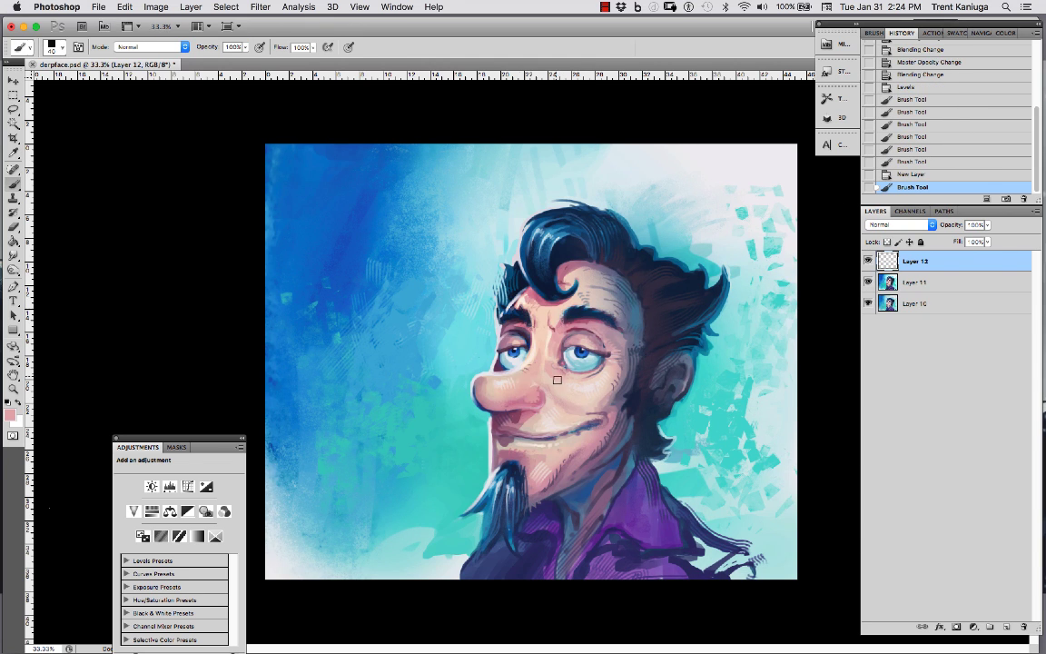
# Step: Sample a tone from the chin and dab it onto the cheek beside the mouth corner
pyautogui.keyDown('alt'); pyautogui.click(541, 459); pyautogui.keyUp('alt')
pyautogui.click(619, 428)
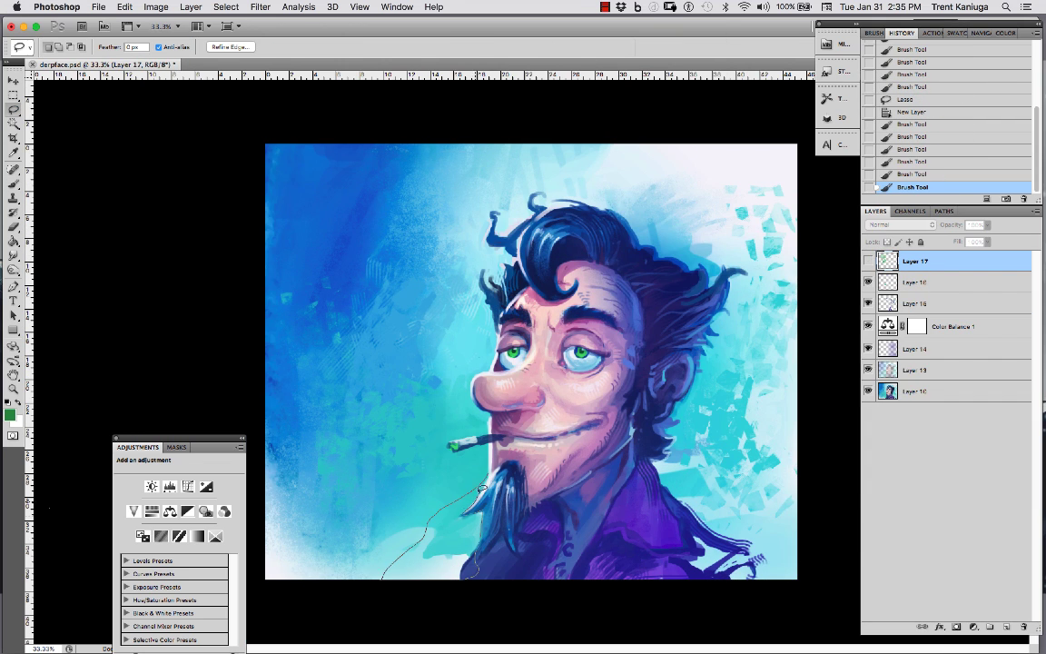
# Step: Lasso the front shoulder's shape, fill it with dark blue on a new layer using a huge soft brush, and deselect
pyautogui.moveTo(481, 489); pyautogui.dragTo(484, 486)
pyautogui.press('b')
pyautogui.press('super+z')
pyautogui.press('super+z')
pyautogui.press('super+shift+alt+n')
pyautogui.click(469, 554)
pyautogui.click(481, 536)
pyautogui.press('super+d')
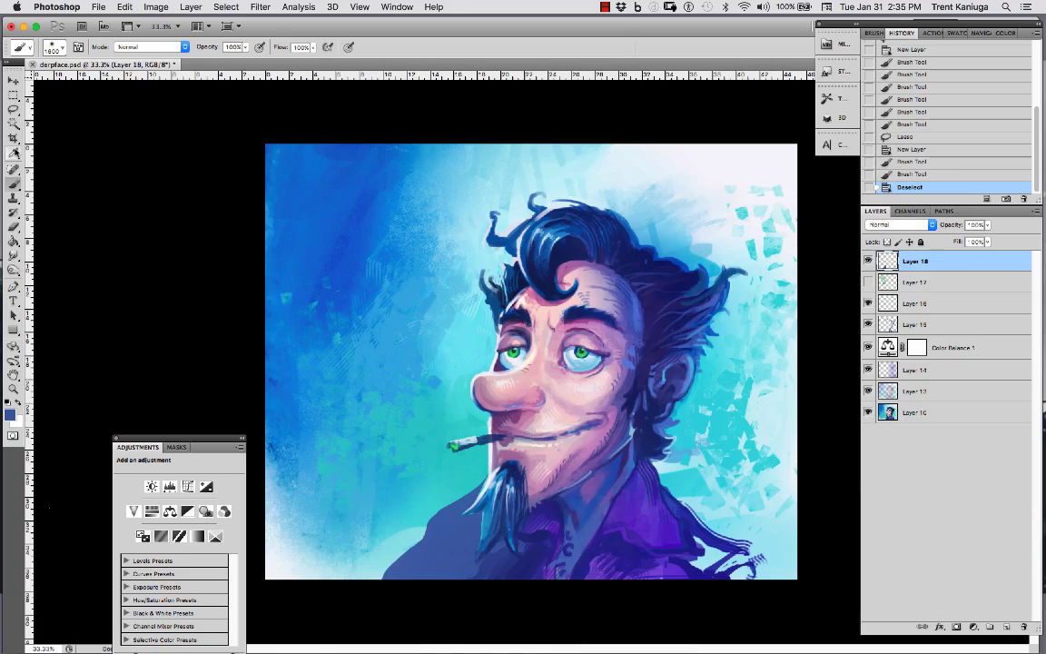